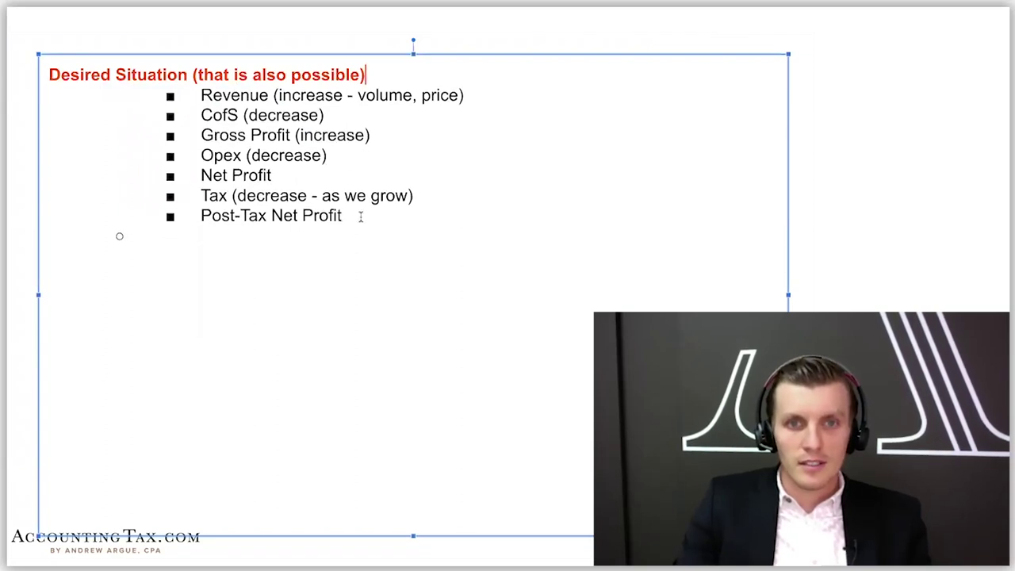
Outdent the seven Desired Situation items, Revenue through Post-Tax Net Profit, by one list level
{"action": "left_click_drag", "start_coordinate": [349, 216], "coordinate": [204, 93]}
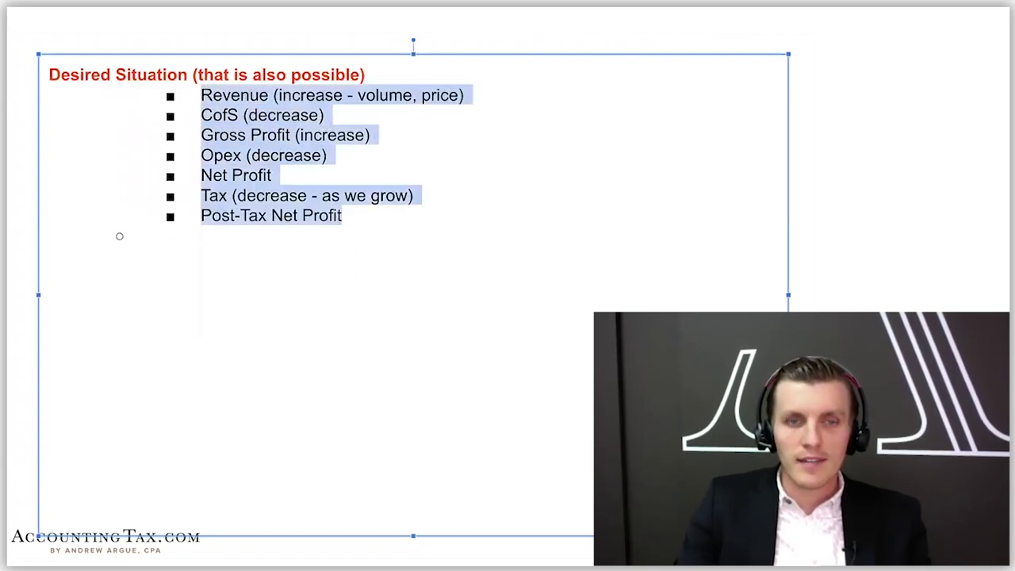
{"action": "key", "text": "shift+Tab"}
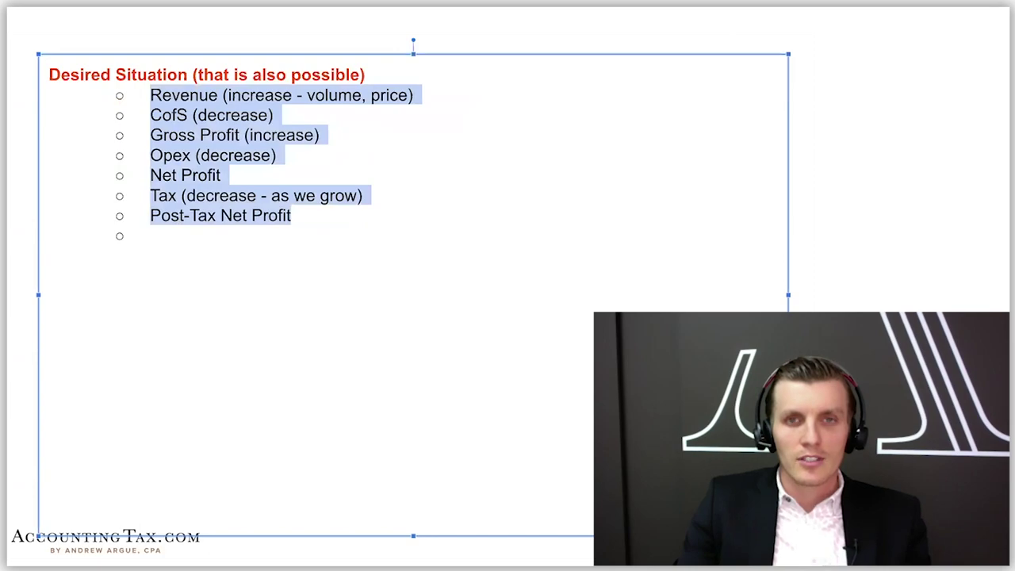
{"action": "left_click", "coordinate": [188, 235]}
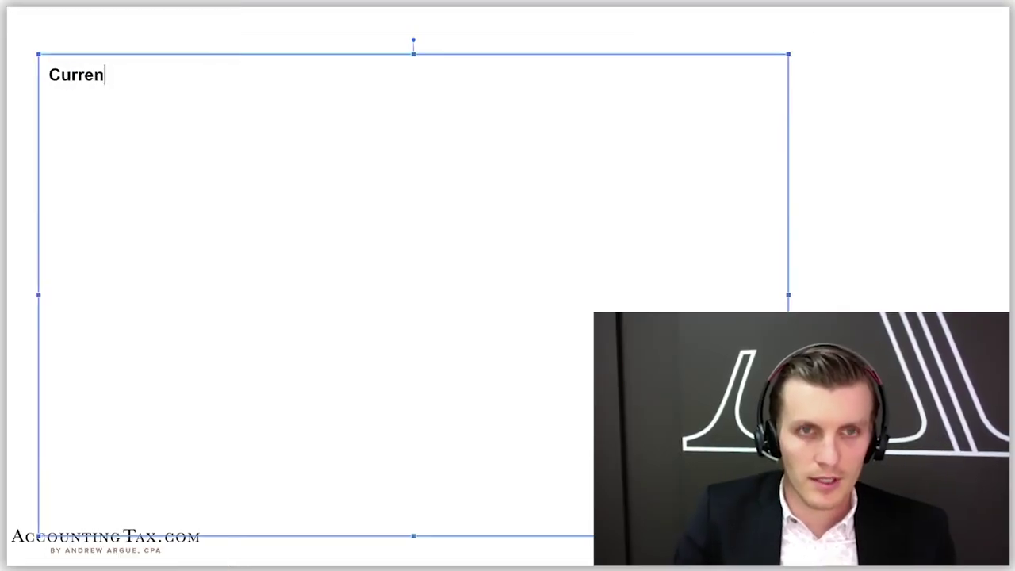
Type 'Current Situation: Revenue and not profit.' into the text box, fixing the typo
{"action": "type", "text": "t Situation:"}
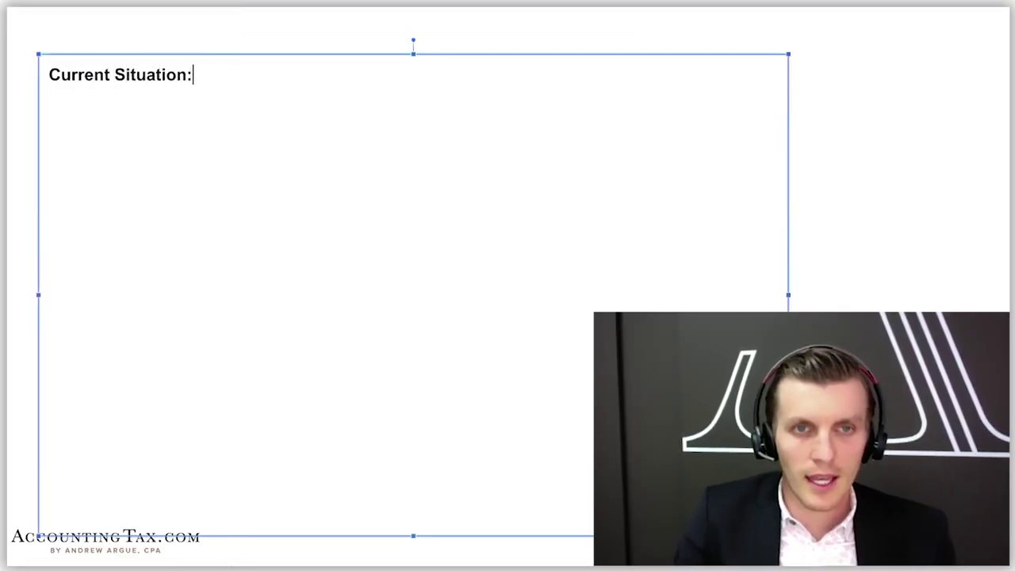
{"action": "type", "text": " R"}
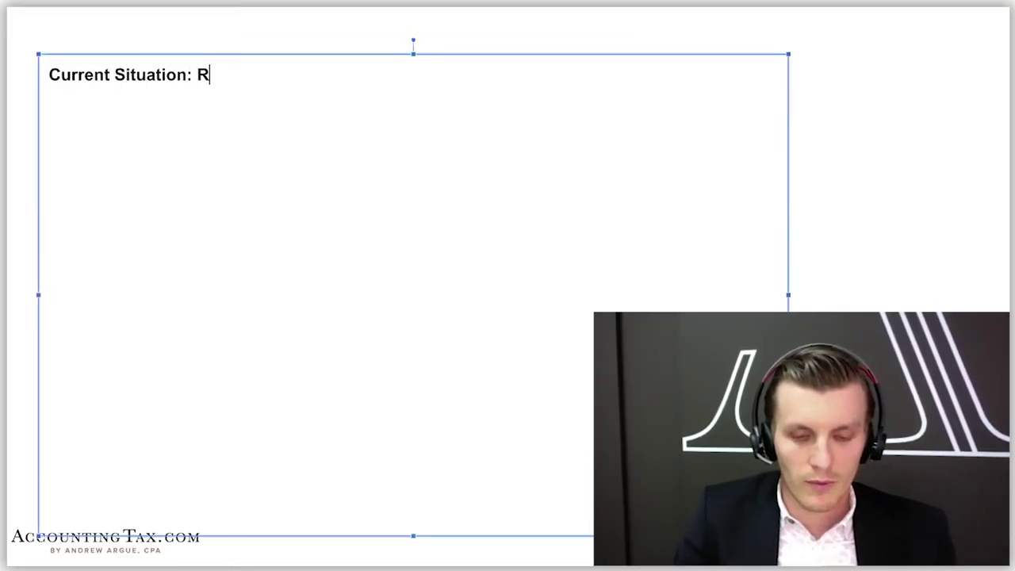
{"action": "type", "text": "evenue and not "}
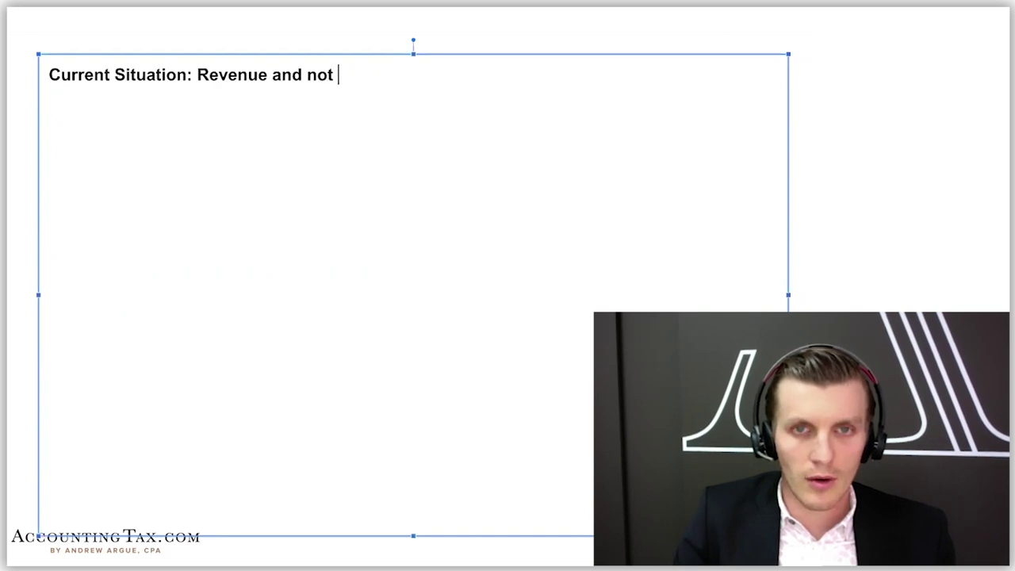
{"action": "type", "text": "profti"}
{"action": "key", "text": "BackSpace"}
{"action": "key", "text": "BackSpace"}
{"action": "type", "text": "it"}
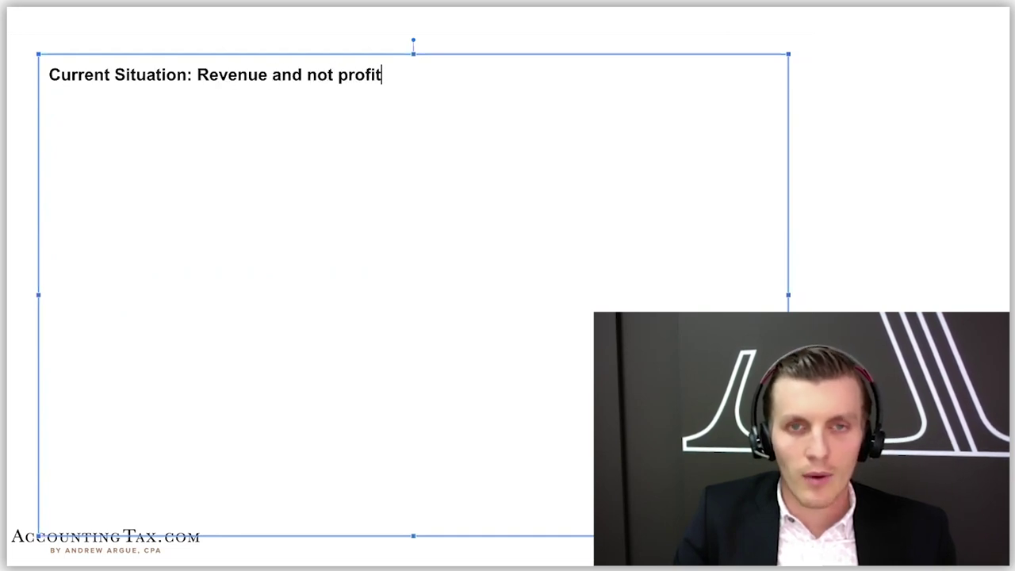
{"action": "type", "text": "."}
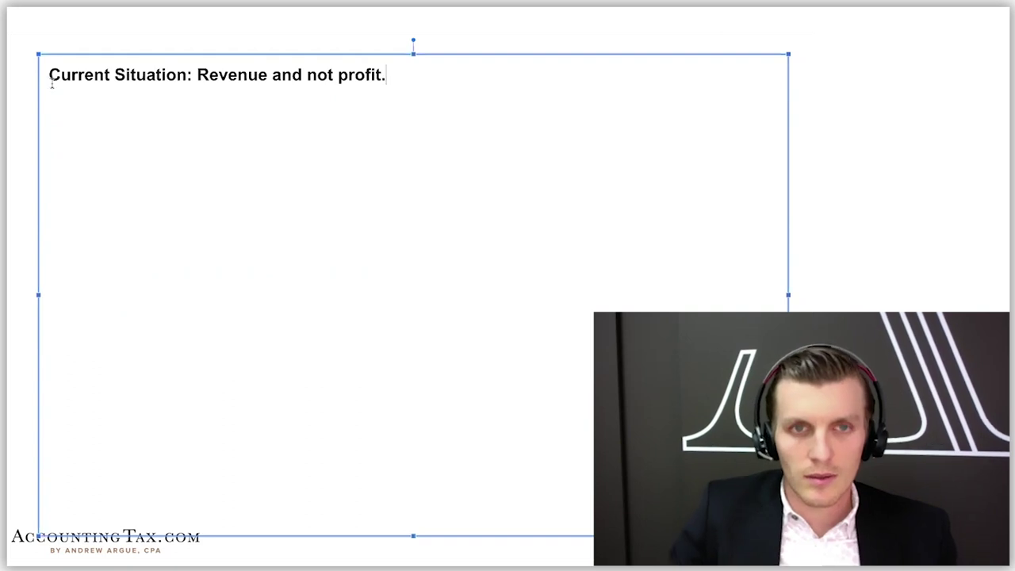
Unbold 'Revenue and not profit' and make it a separate bullet without the period, then add a new bullet
{"action": "left_click", "coordinate": [200, 73]}
{"action": "left_click_drag", "start_coordinate": [200, 73], "coordinate": [391, 71]}
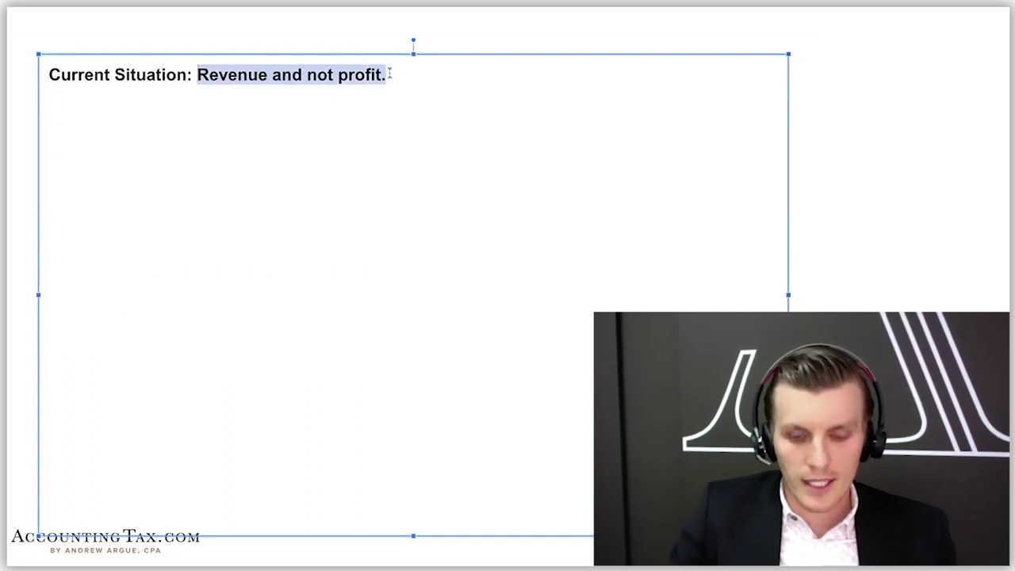
{"action": "key", "text": "ctrl+b"}
{"action": "left_click", "coordinate": [198, 74]}
{"action": "key", "text": "Return"}
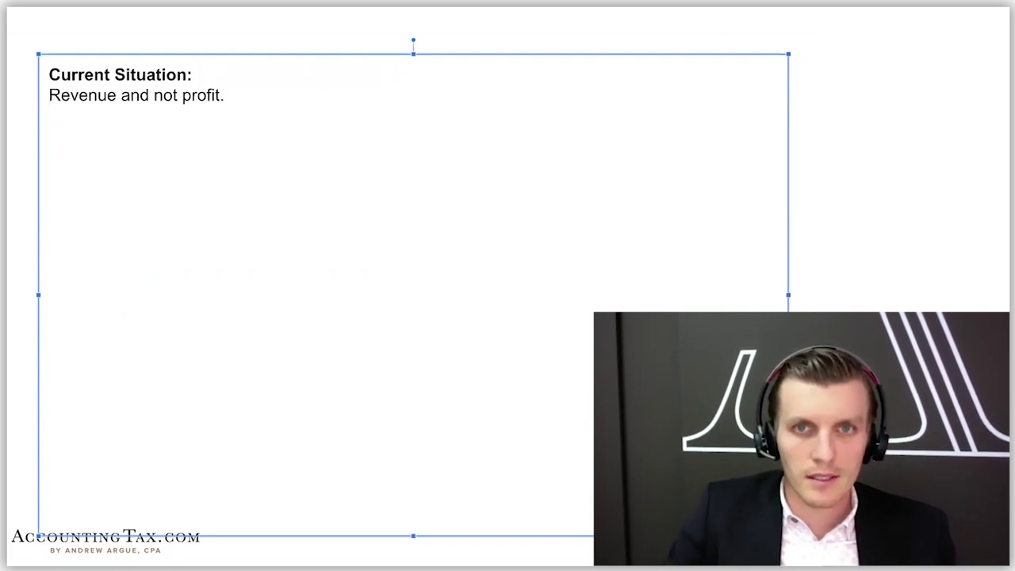
{"action": "key", "text": "ctrl+shift+8"}
{"action": "left_click", "coordinate": [280, 96]}
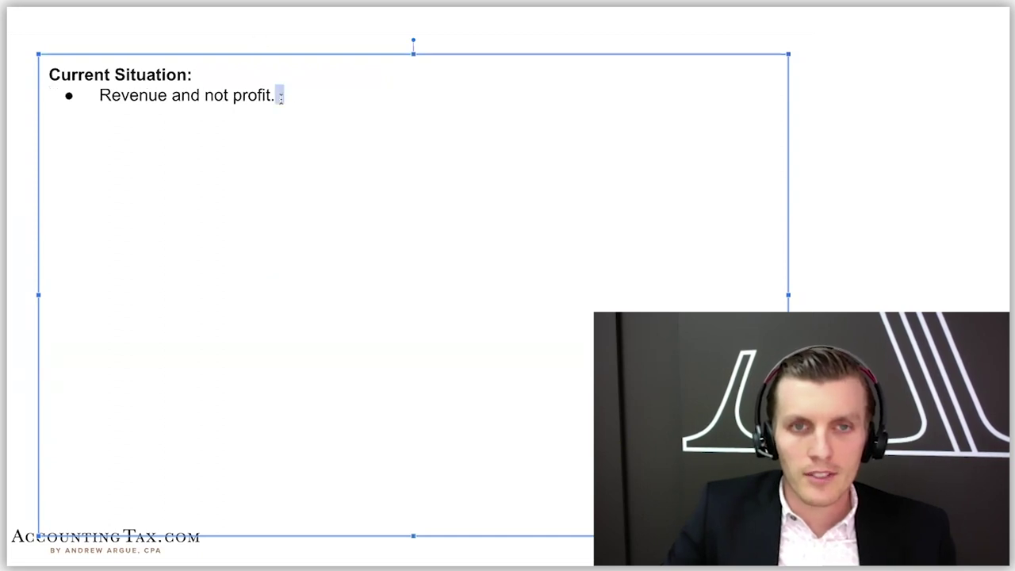
{"action": "key", "text": "BackSpace"}
{"action": "key", "text": "BackSpace"}
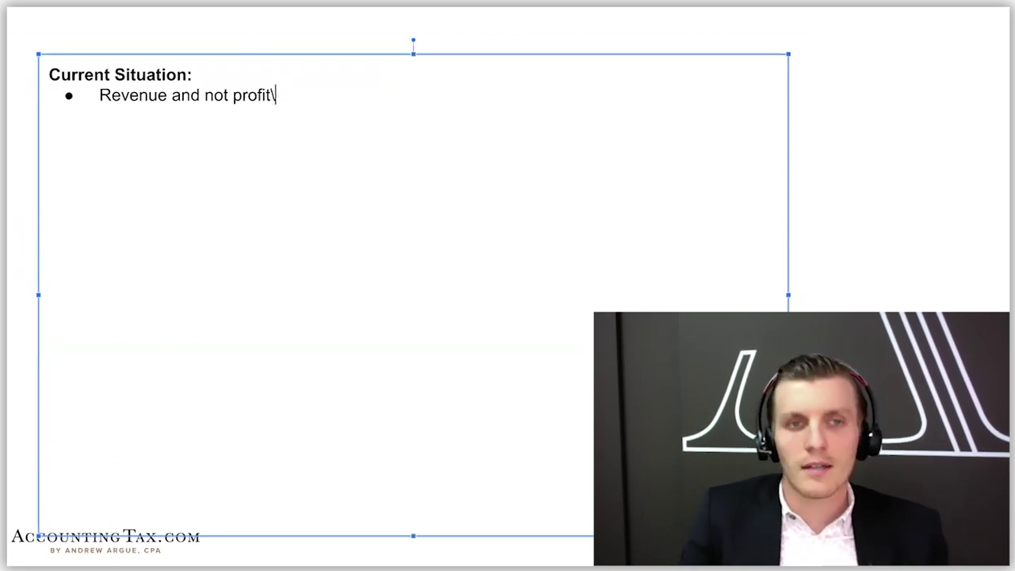
{"action": "key", "text": "Return"}
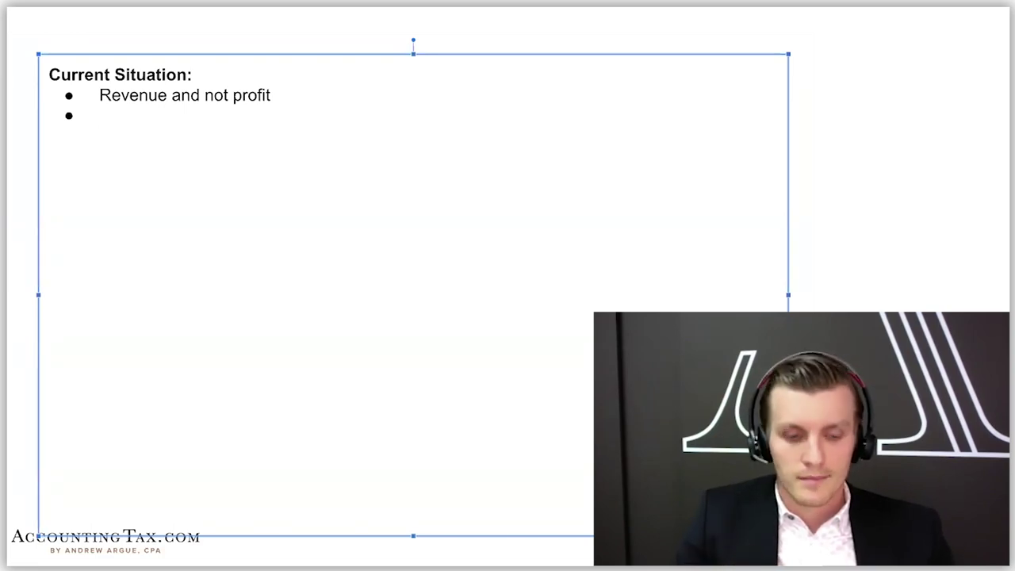
Indent the empty bullet under 'Revenue and not profit' and enter 'Why?'
{"action": "key", "text": "Tab"}
{"action": "type", "text": "Why?"}
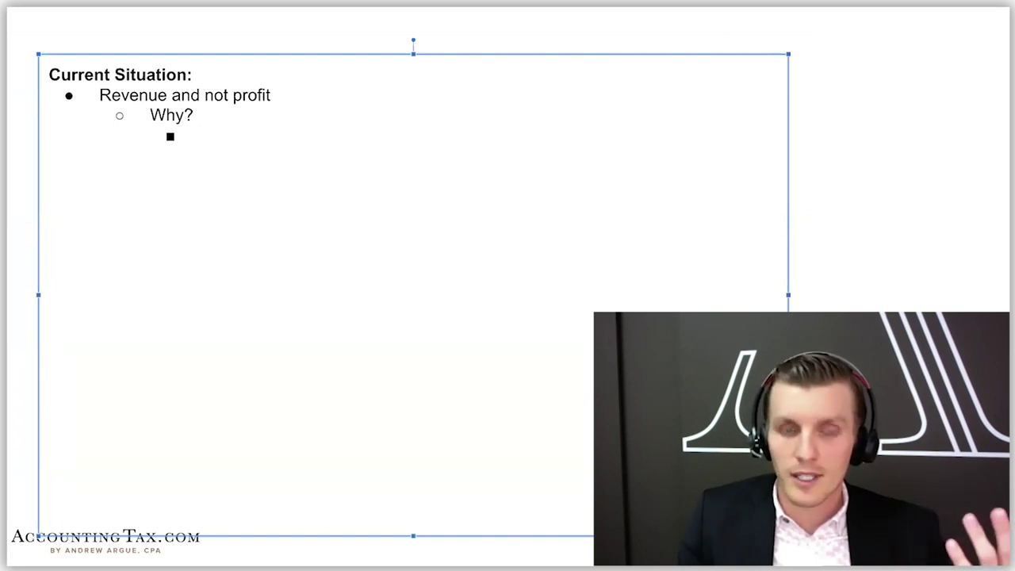
Add 'Revenue' under Why? with sub-bullets 'Pricing' and 'Volume', then outdent to Revenue's level
{"action": "type", "text": "Revenue"}
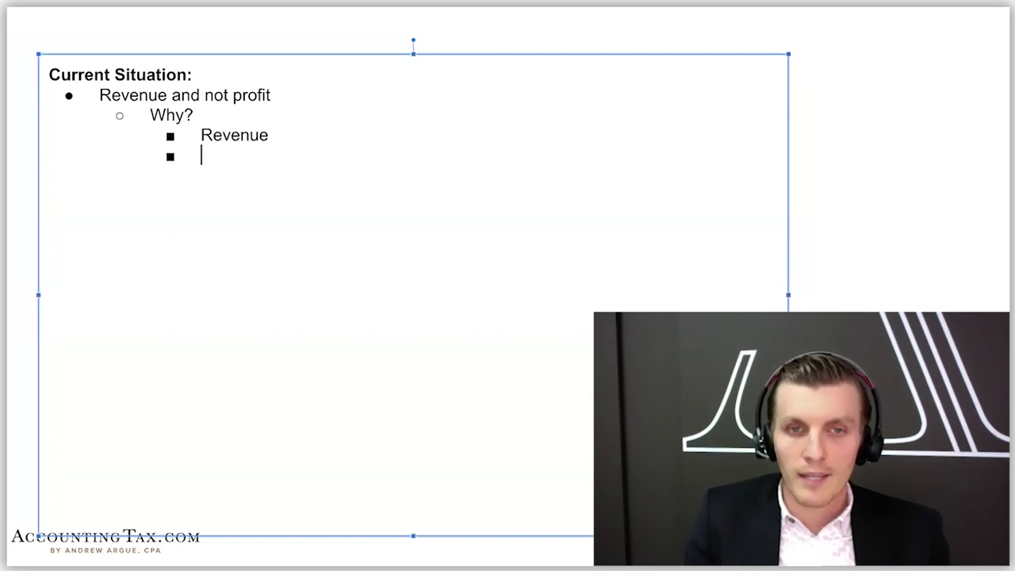
{"action": "key", "text": "Tab"}
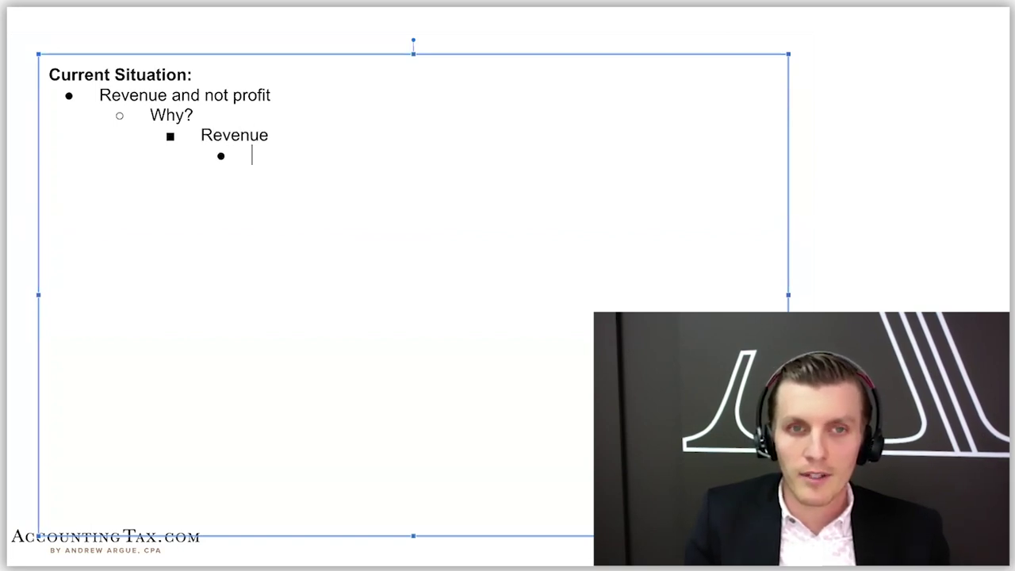
{"action": "type", "text": "Pri"}
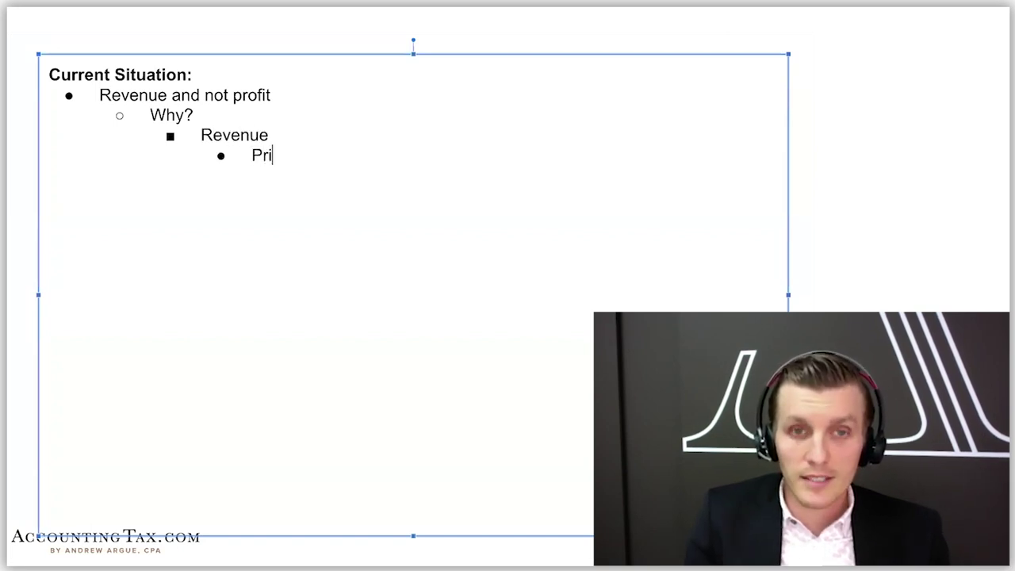
{"action": "type", "text": "cing"}
{"action": "key", "text": "Return"}
{"action": "type", "text": "Volume"}
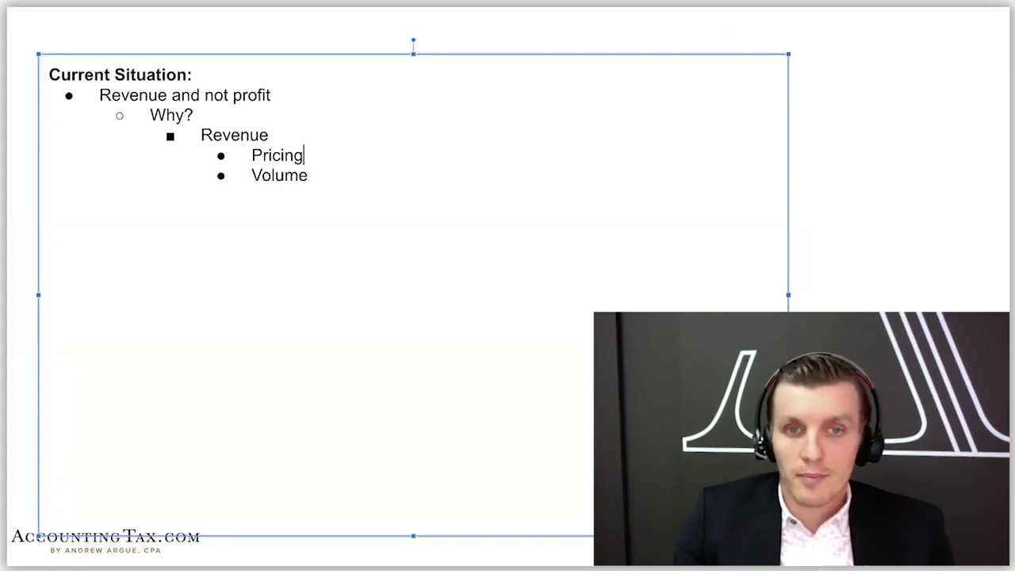
{"action": "key", "text": "ctrl+shift+Left"}
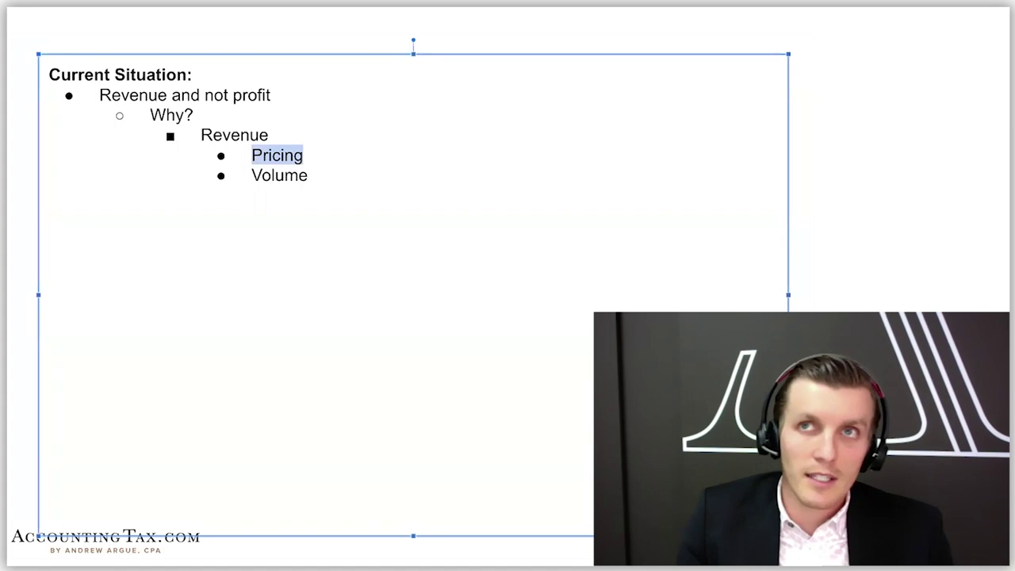
{"action": "left_click", "coordinate": [299, 173]}
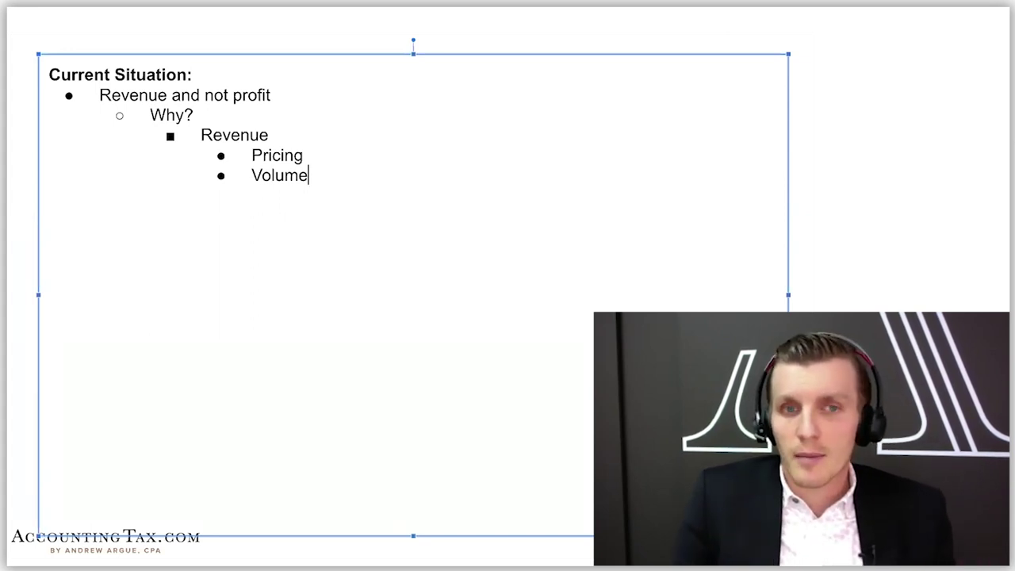
{"action": "key", "text": "shift+Tab"}
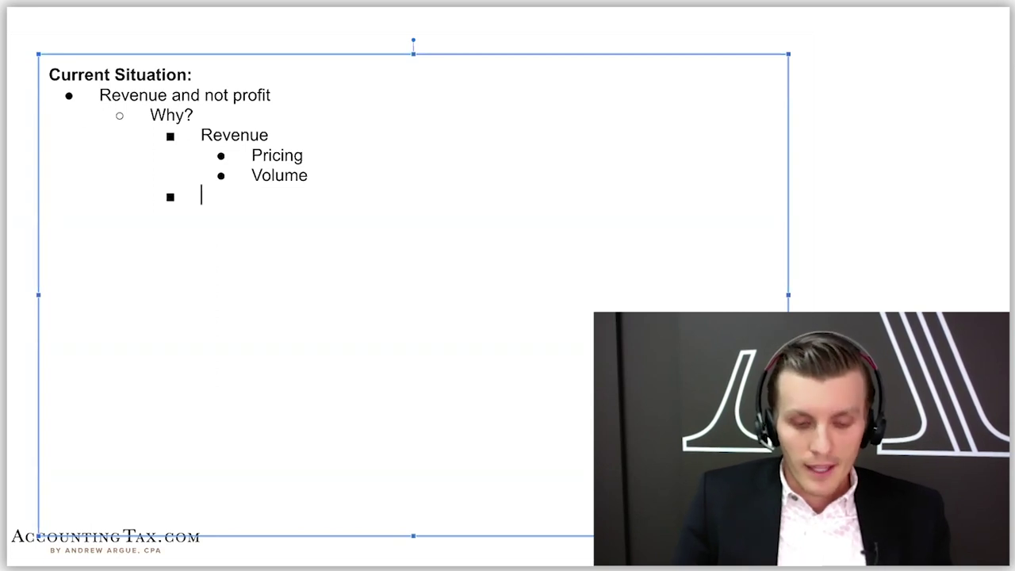
Add 'CofS' with sub-bullets 'Higher than it should be', 'In - line' and 'Structurally high'
{"action": "type", "text": "Cost"}
{"action": "key", "text": "BackSpace"}
{"action": "key", "text": "BackSpace"}
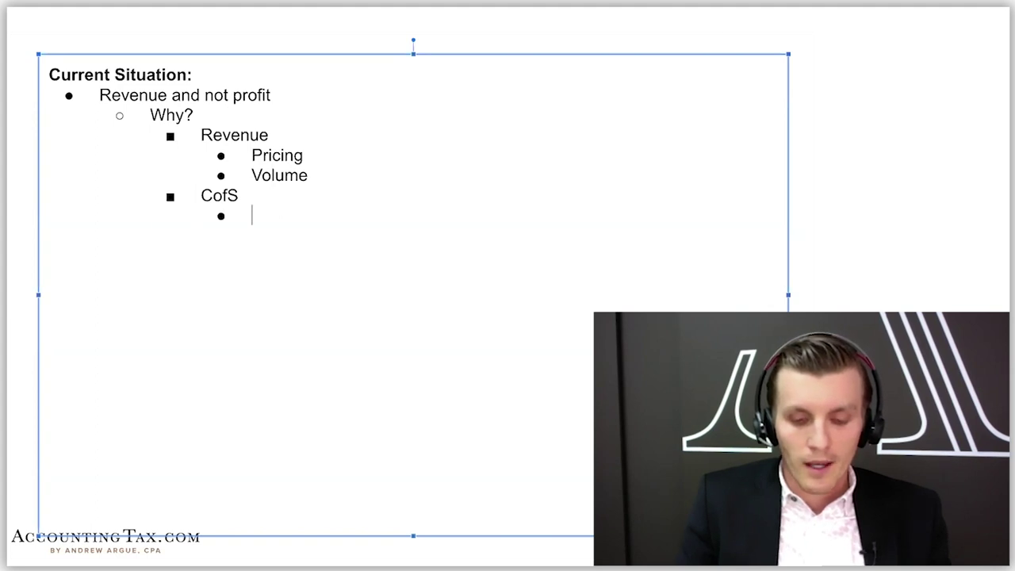
{"action": "type", "text": "Higher "}
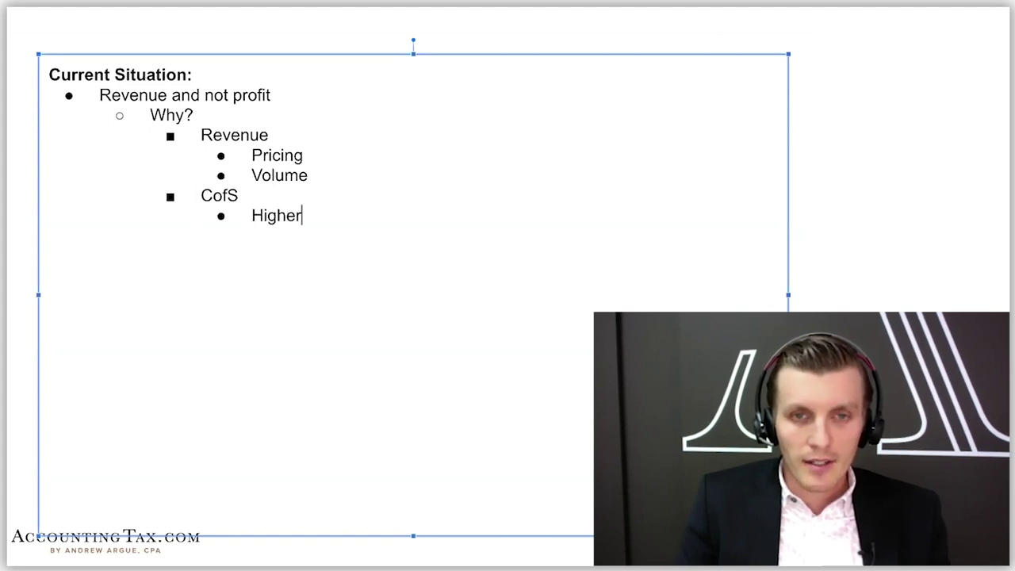
{"action": "type", "text": "than it should be"}
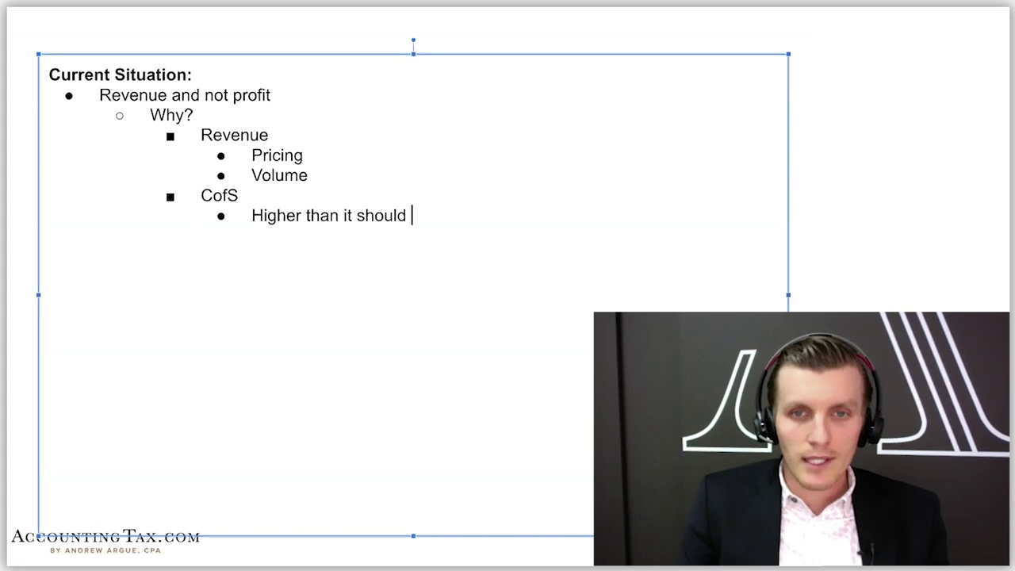
{"action": "key", "text": "Return"}
{"action": "type", "text": "In -"}
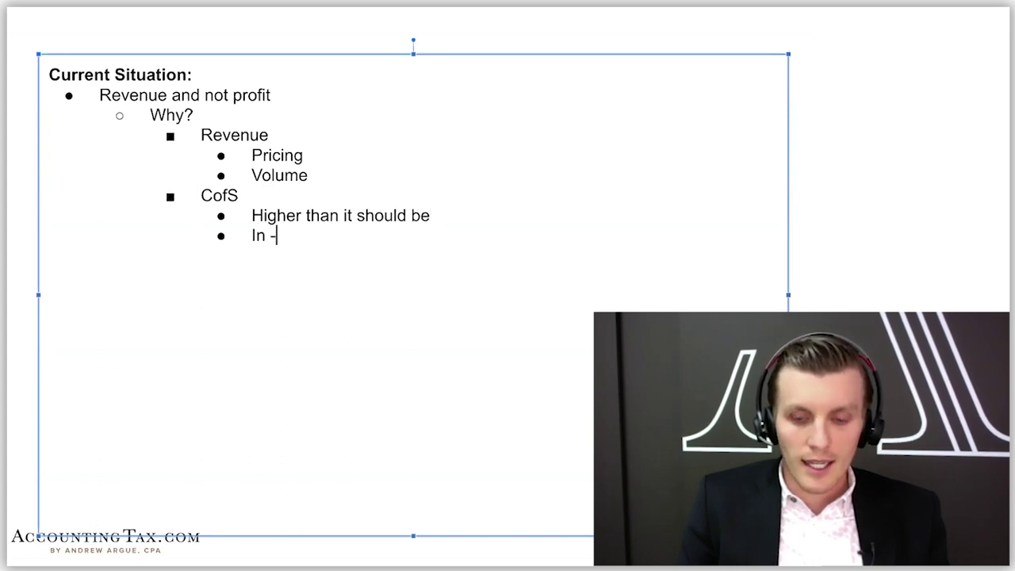
{"action": "type", "text": "struc"}
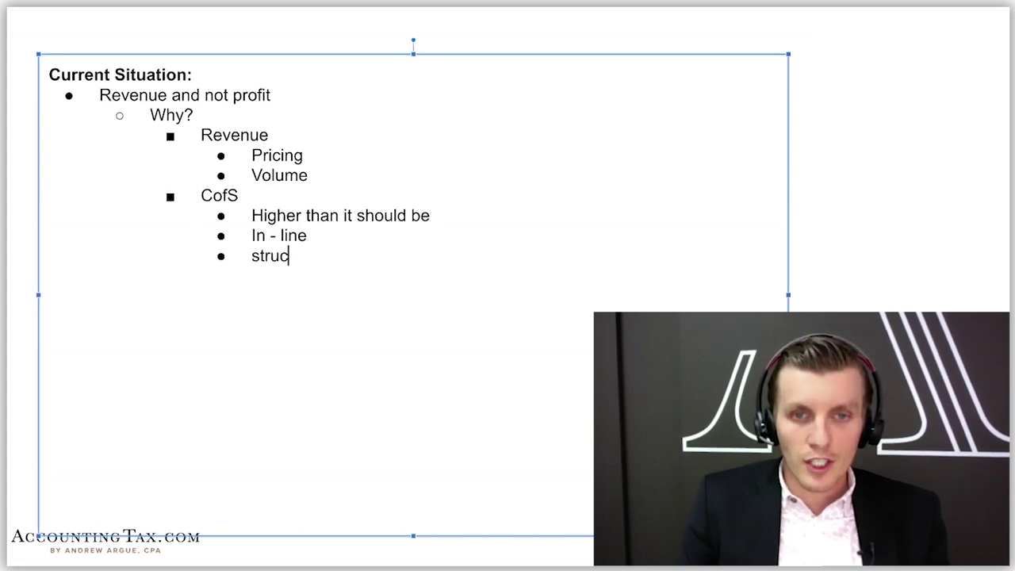
{"action": "type", "text": "turall high"}
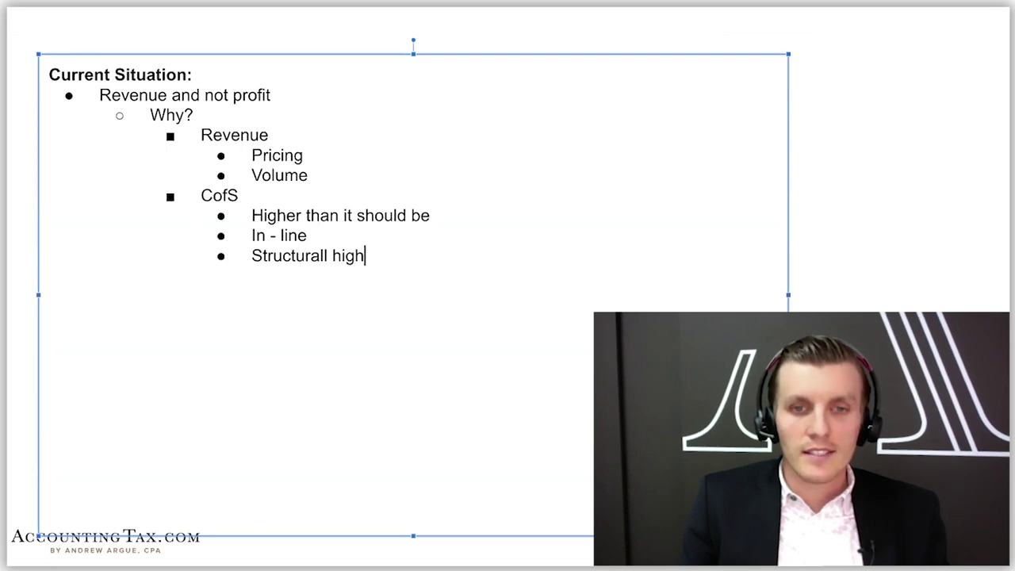
{"action": "key", "text": "Left"}
{"action": "type", "text": "y"}
{"action": "key", "text": "End"}
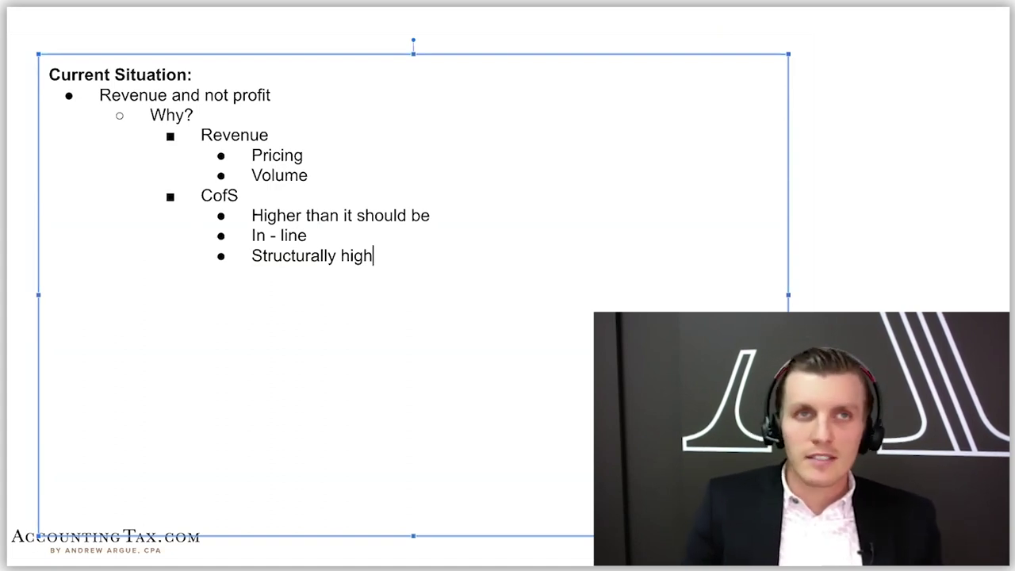
{"action": "key", "text": "Return"}
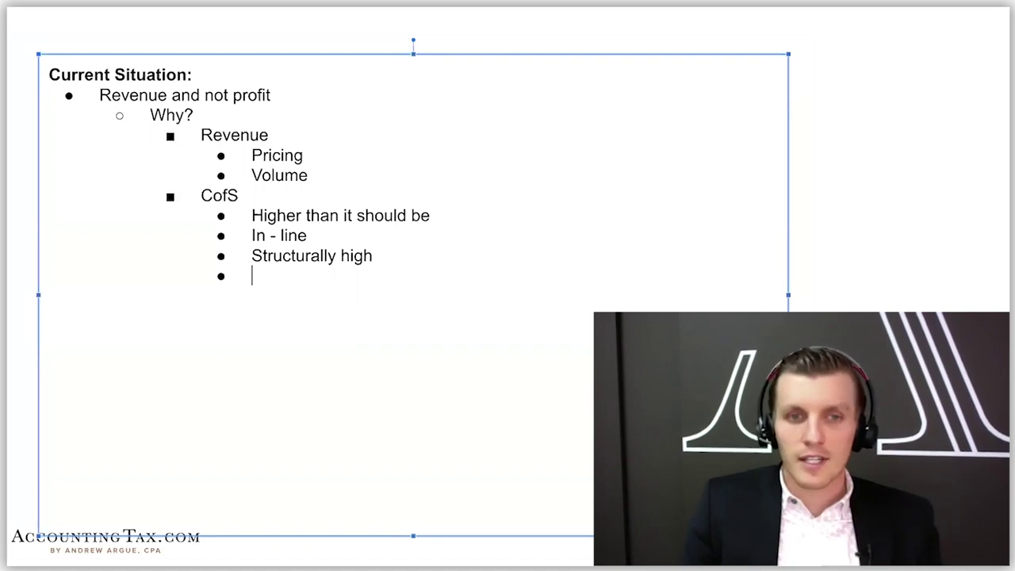
{"action": "key", "text": "shift+Tab"}
Add 'Gross Profit' with 'Industry Average' and 'Industry Potential' bullets
{"action": "type", "text": "Gross Profit "}
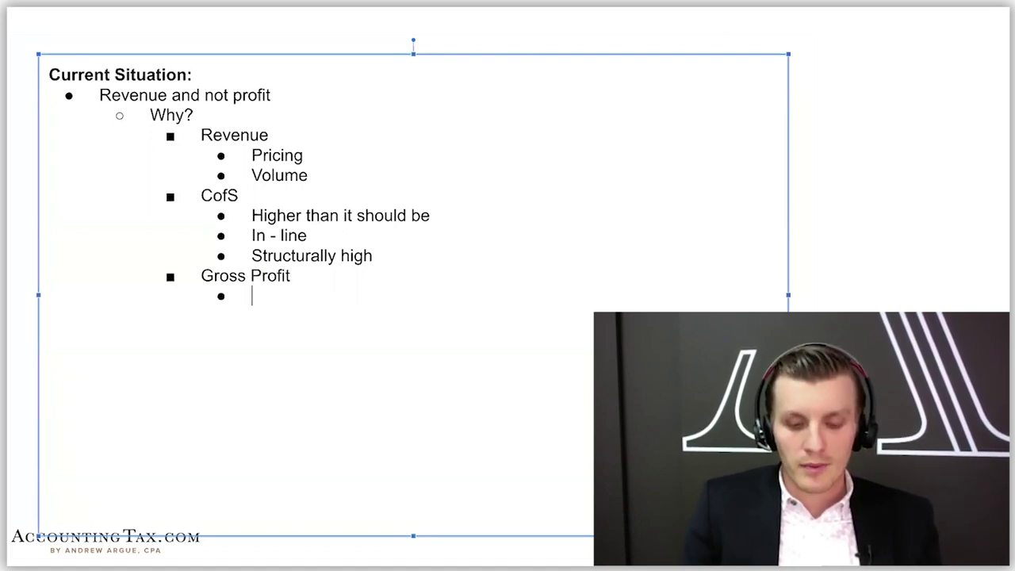
{"action": "type", "text": "Industry Average"}
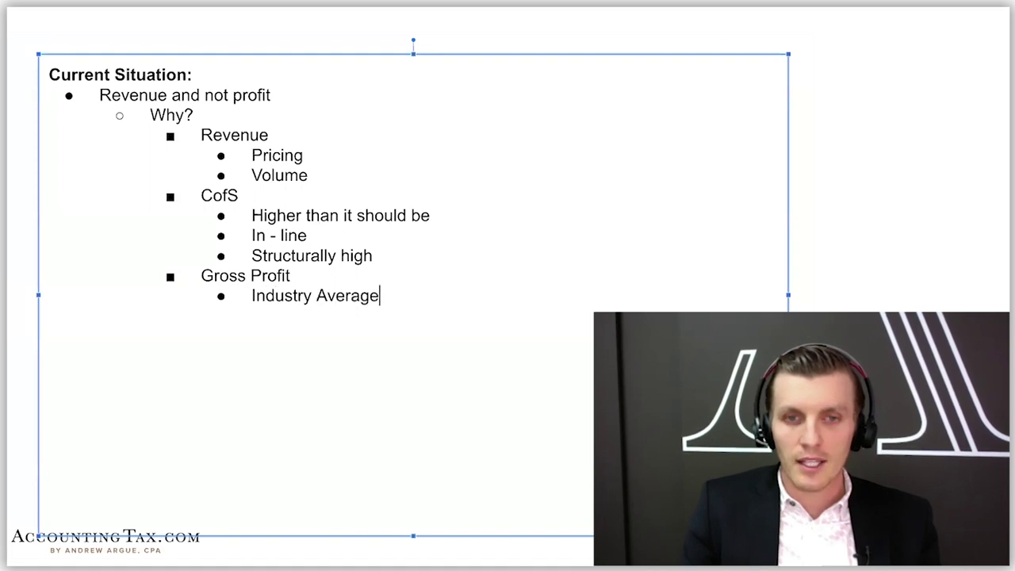
{"action": "key", "text": "Return"}
{"action": "type", "text": "I"}
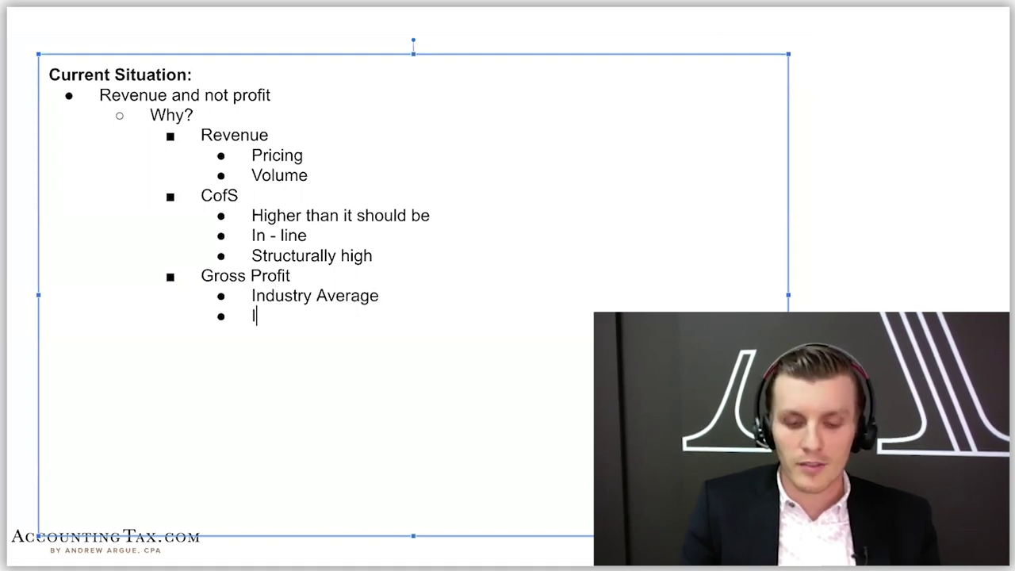
{"action": "type", "text": "ndustry Potential <---more important"}
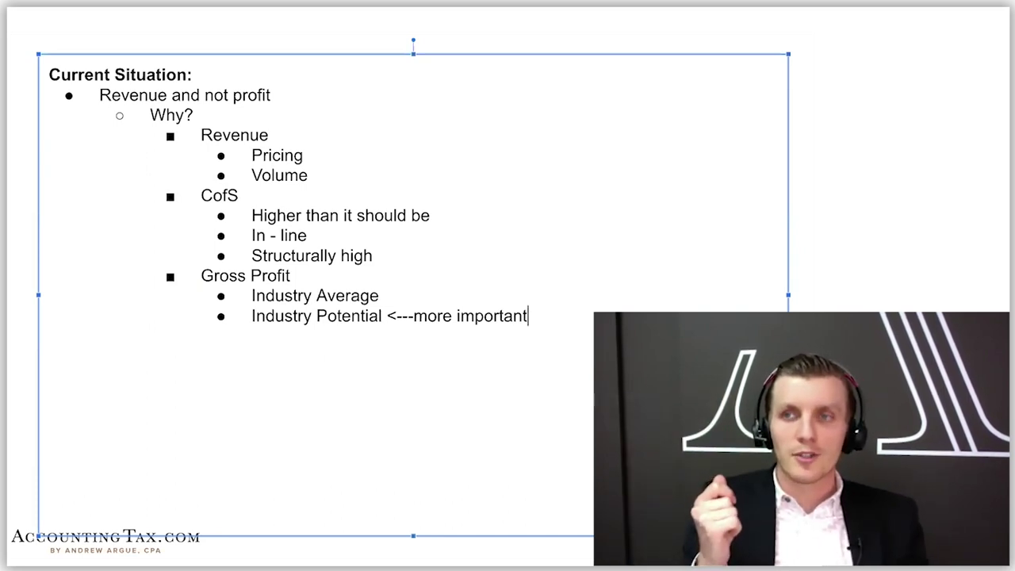
{"action": "left_click_drag", "start_coordinate": [373, 255], "coordinate": [251, 155]}
{"action": "left_click", "coordinate": [370, 295]}
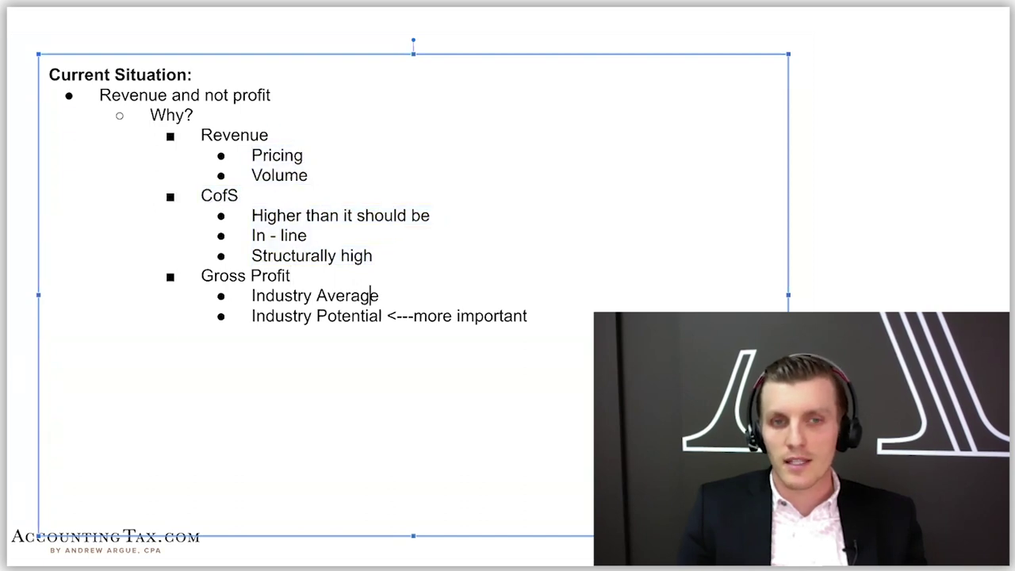
Add an 'Opex' point with sub-items Salaries, Headcount, Personal expenses and Other
{"action": "key", "text": "Return"}
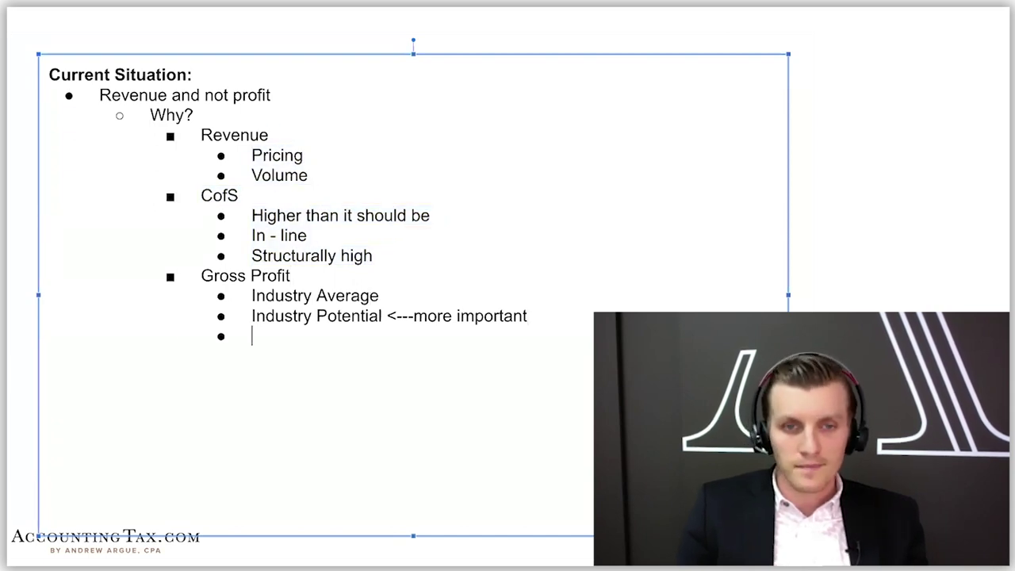
{"action": "key", "text": "shift+Tab"}
{"action": "type", "text": "Ope"}
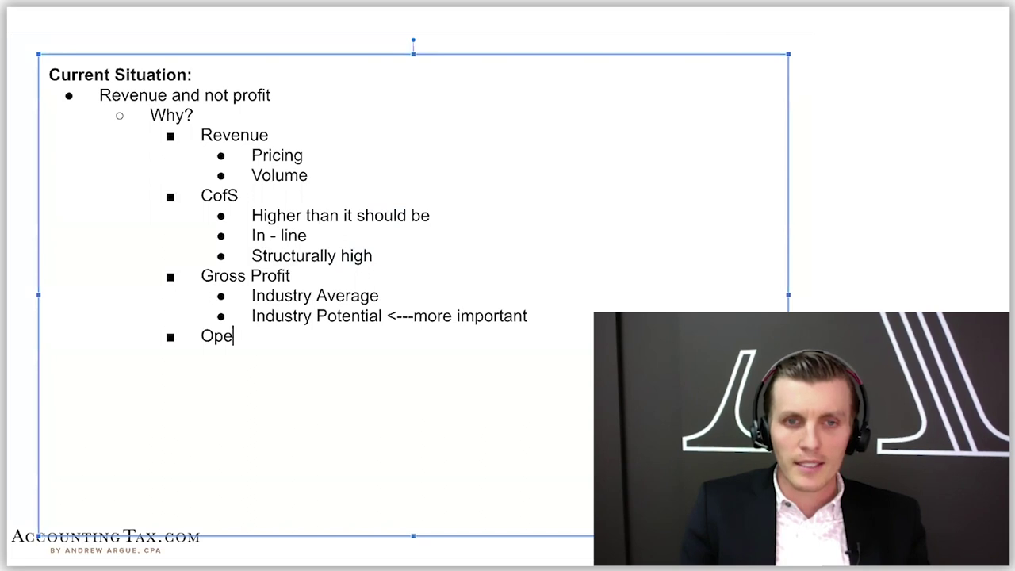
{"action": "type", "text": "rx"}
{"action": "key", "text": "Return"}
{"action": "key", "text": "Tab"}
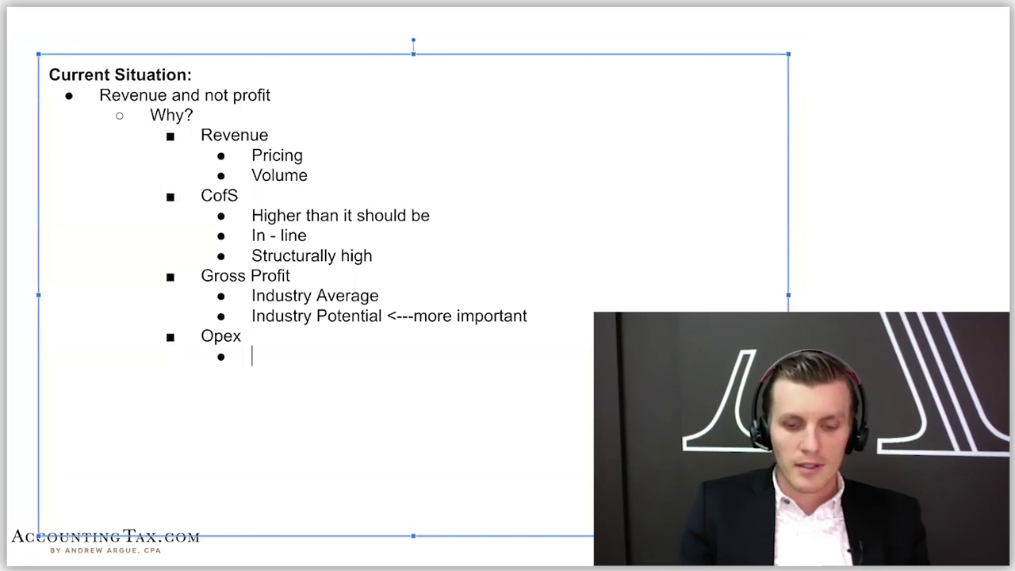
{"action": "type", "text": "Salaries"}
{"action": "key", "text": "Return"}
{"action": "type", "text": "Head"}
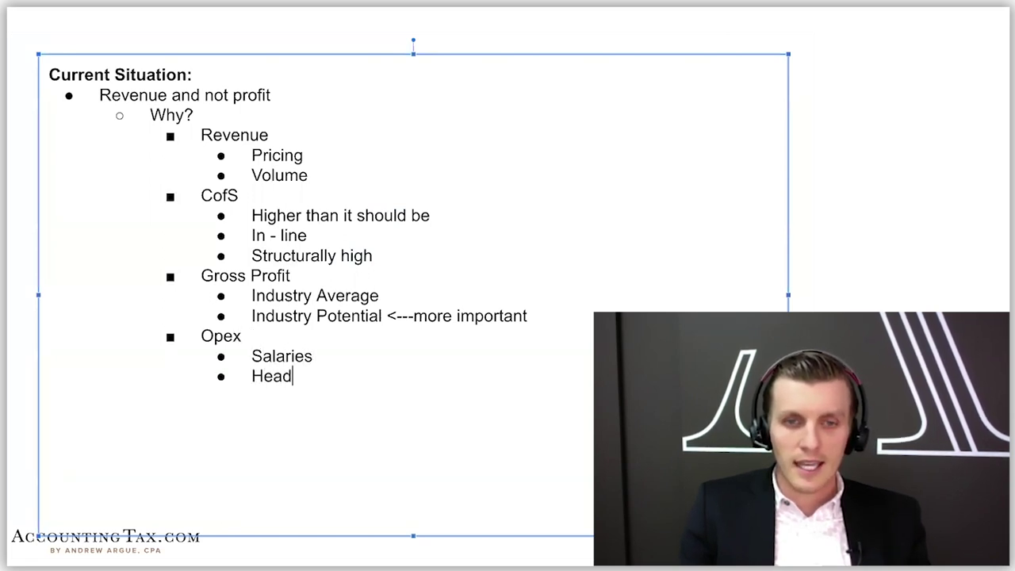
{"action": "type", "text": "count "}
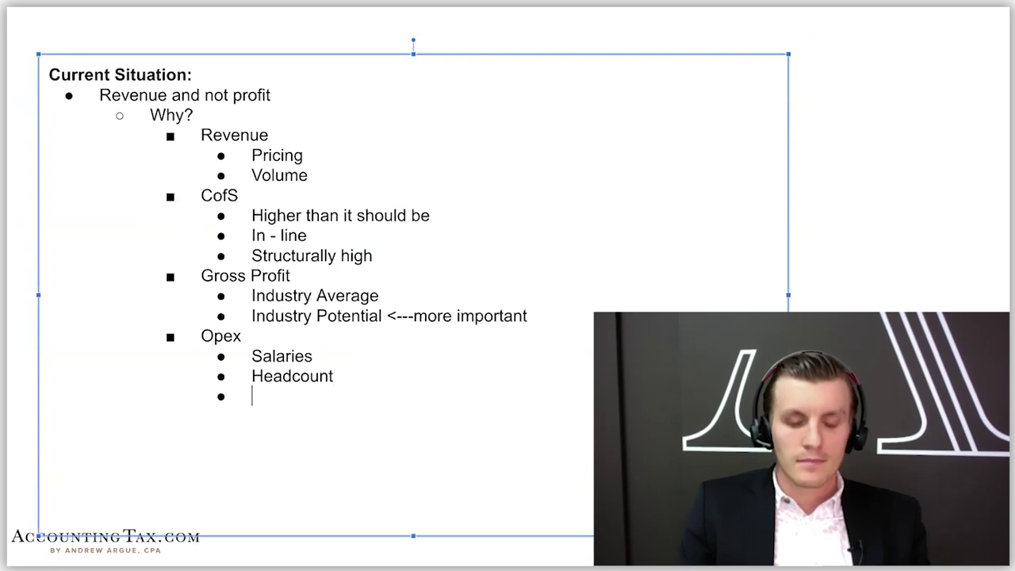
{"action": "type", "text": "PErsonal expenses"}
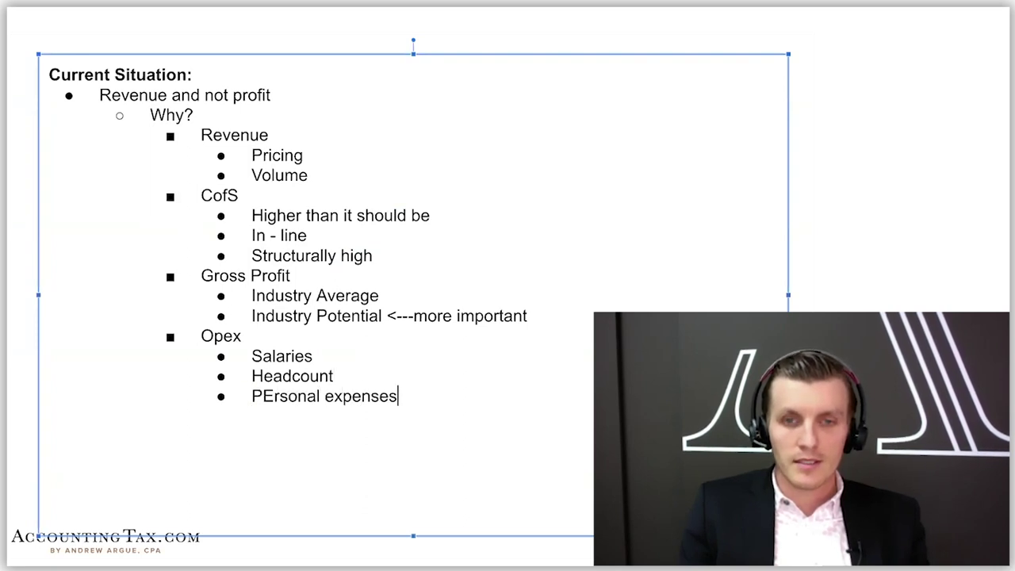
{"action": "key", "text": "Return"}
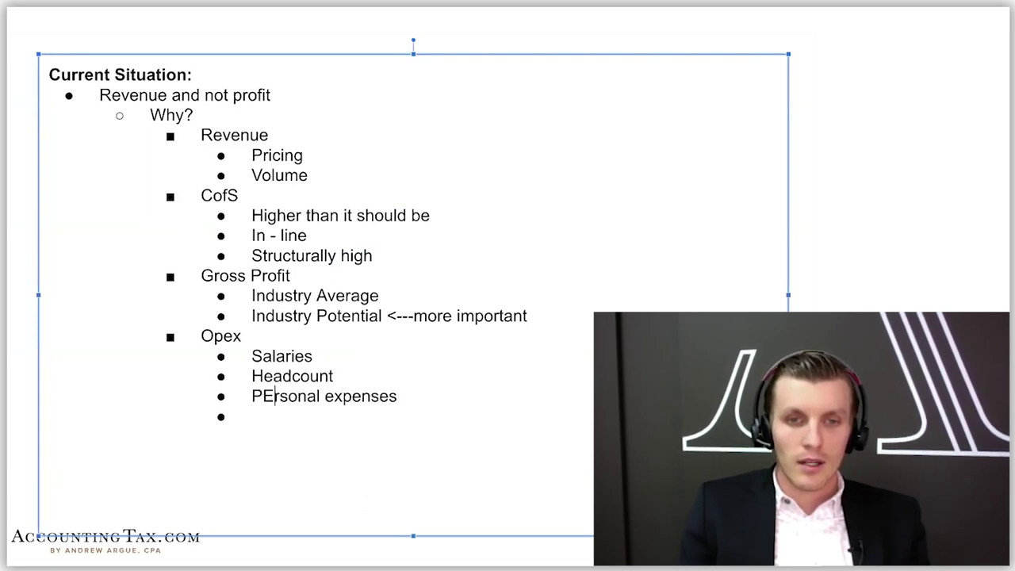
{"action": "type", "text": "O"}
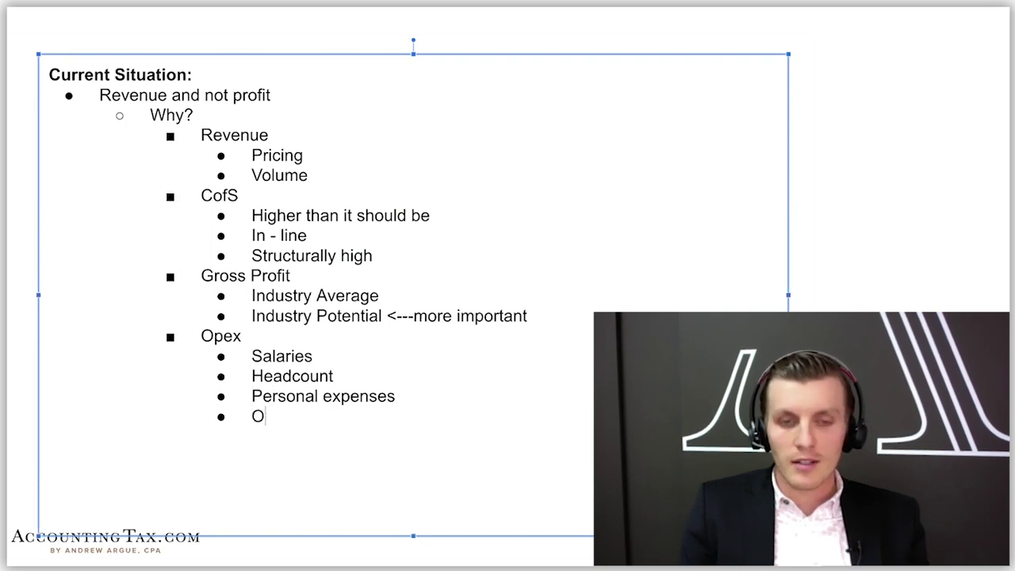
{"action": "type", "text": "tther."}
{"action": "key", "text": "Return"}
{"action": "key", "text": "shift+Tab"}
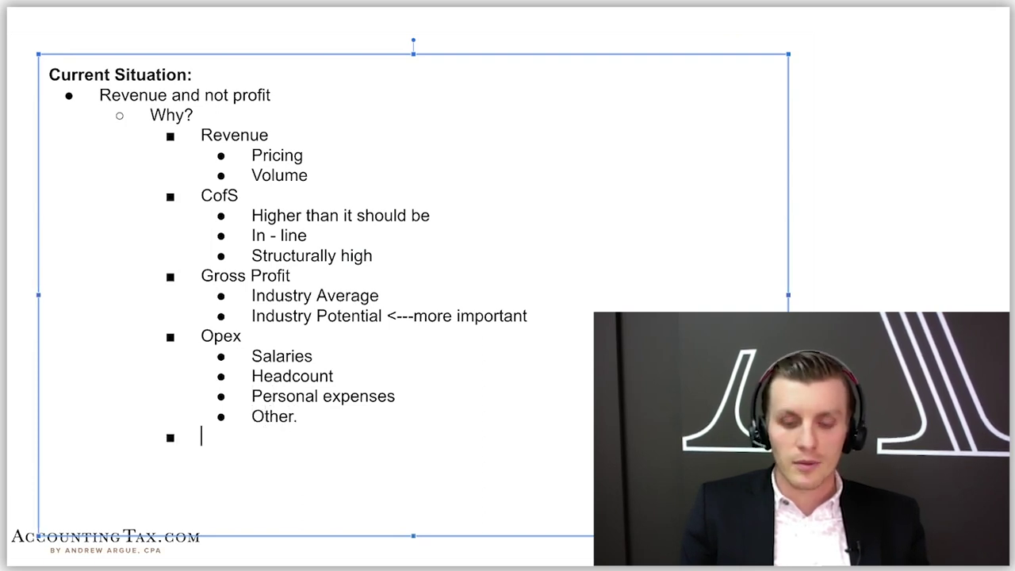
Finish the outline with 'Net Profit', 'Tax' and 'Post-Tax Net Profit' bullets
{"action": "type", "text": "Net Profit"}
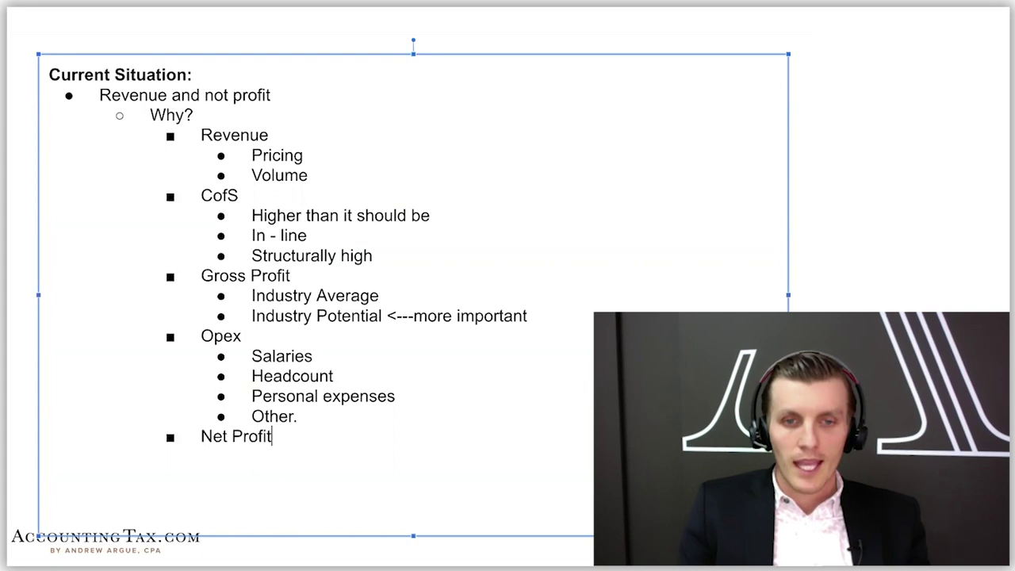
{"action": "key", "text": "Return"}
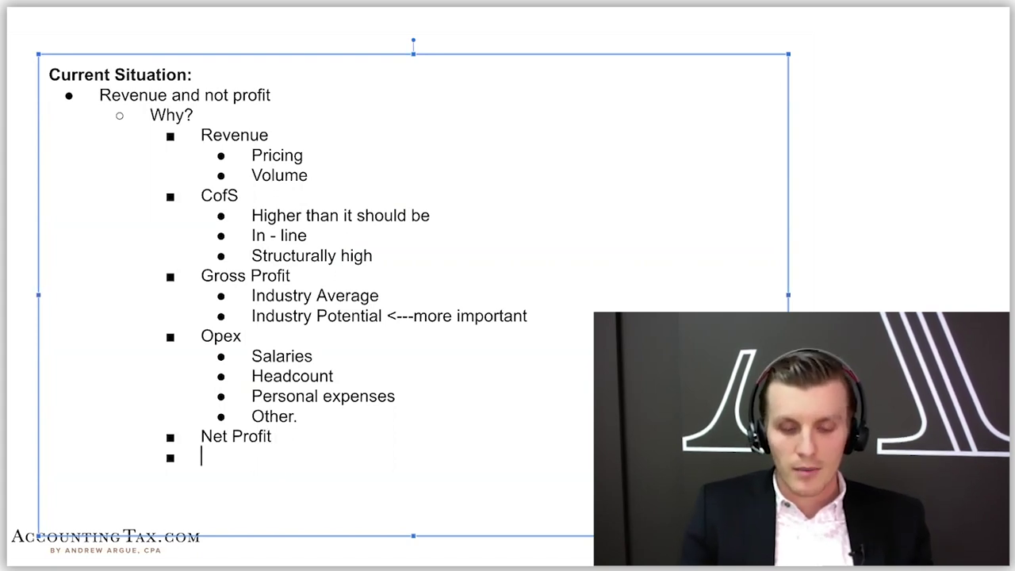
{"action": "type", "text": "Tax"}
{"action": "key", "text": "Return"}
{"action": "type", "text": "Pos"}
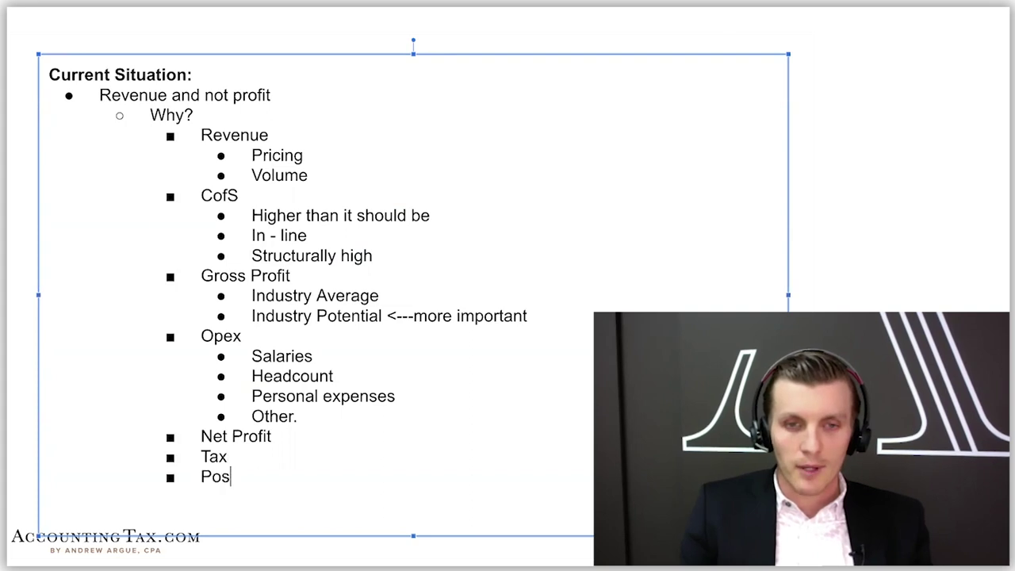
{"action": "type", "text": "t-Tax Net pro"}
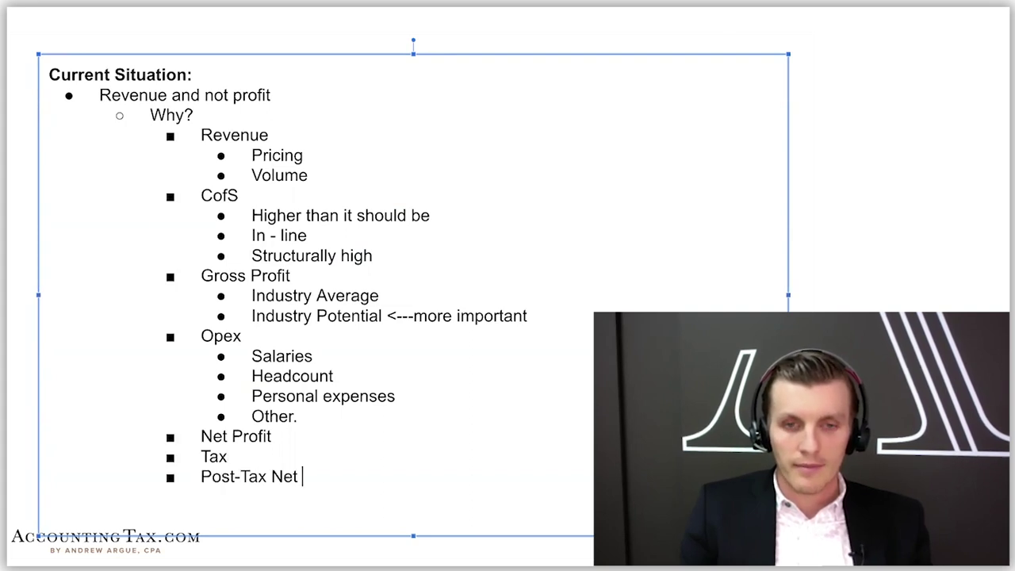
{"action": "key", "text": "BackSpace"}
{"action": "key", "text": "BackSpace"}
{"action": "key", "text": "BackSpace"}
{"action": "type", "text": "Profit"}
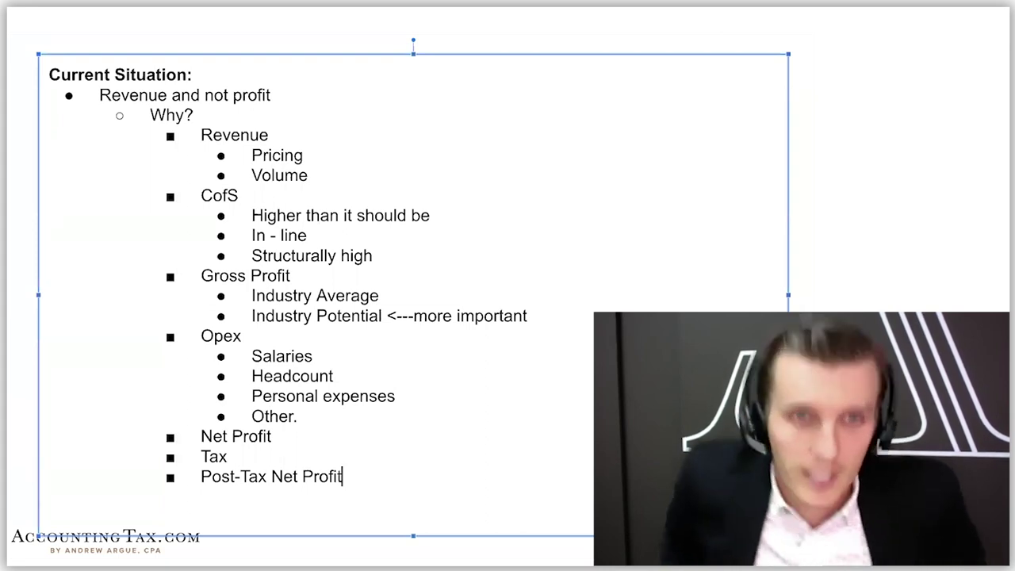
{"action": "triple_click", "coordinate": [210, 73]}
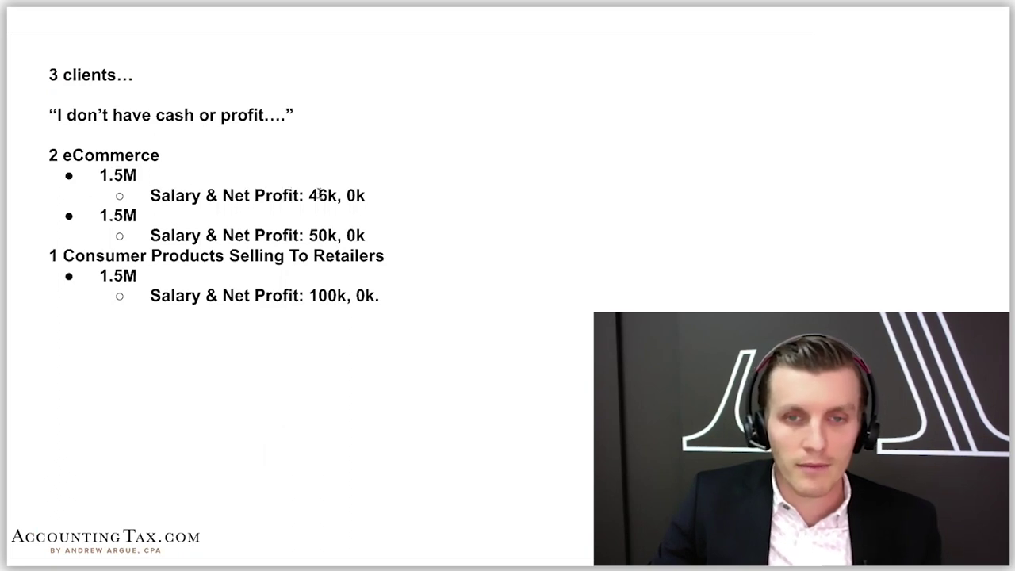
Open a new Chrome tab and paste the copied text into it
{"action": "key", "text": "ctrl+t"}
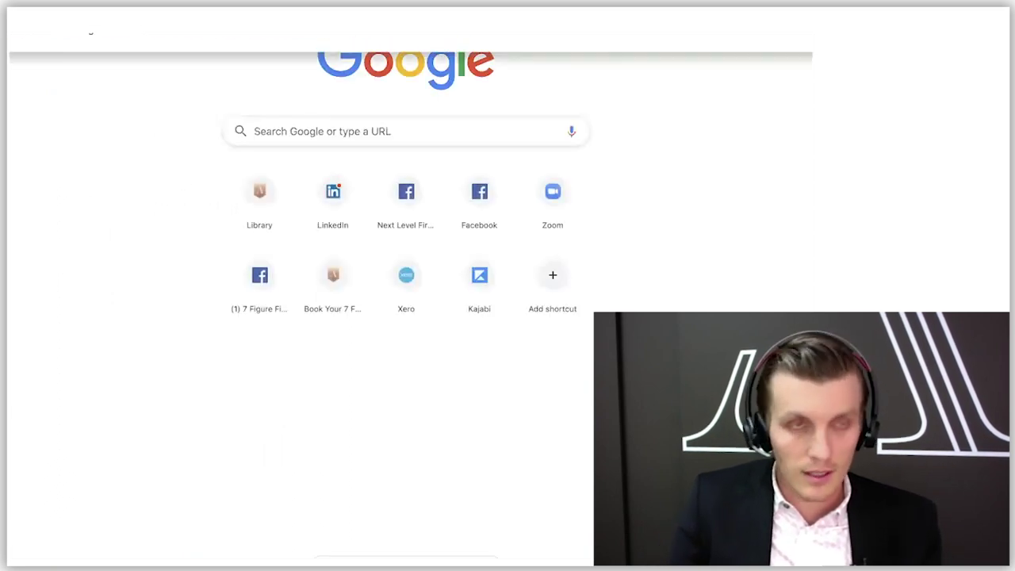
{"action": "key", "text": "ctrl+v"}
Return to the 3 clients slide and place the caret after the first client's '46k, 0k'
{"action": "key", "text": "Return"}
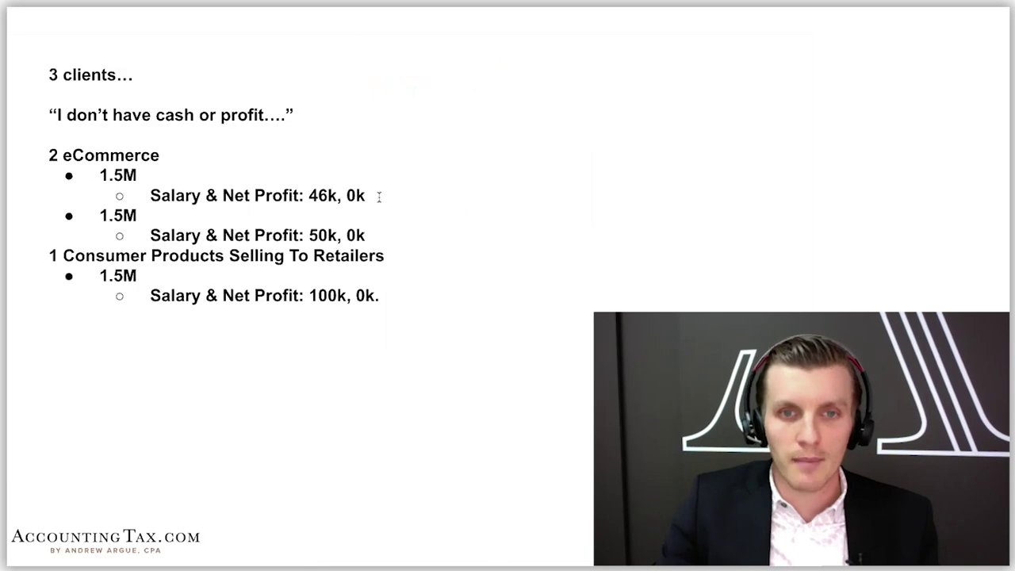
{"action": "left_click", "coordinate": [379, 196]}
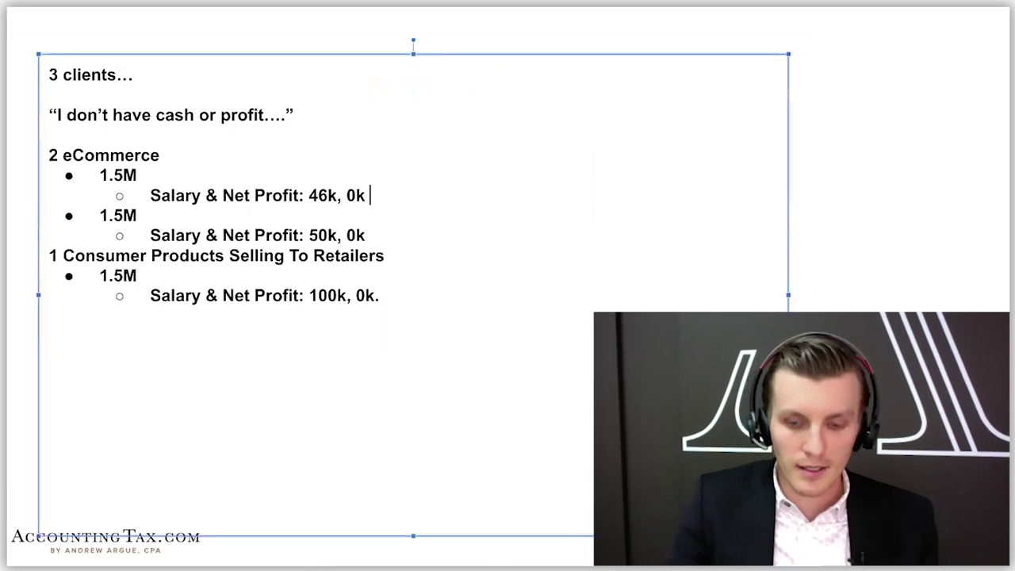
Append (3%) to the first two clients' net profit lines and (6%) to the third client's
{"action": "type", "text": "(3%)"}
{"action": "left_click", "coordinate": [366, 236]}
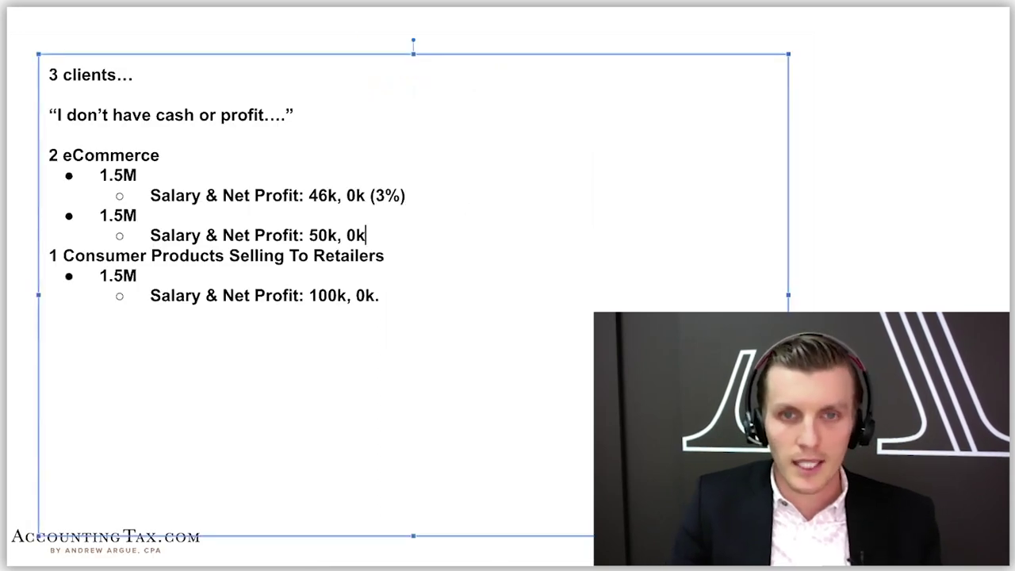
{"action": "type", "text": "(3%) 1."}
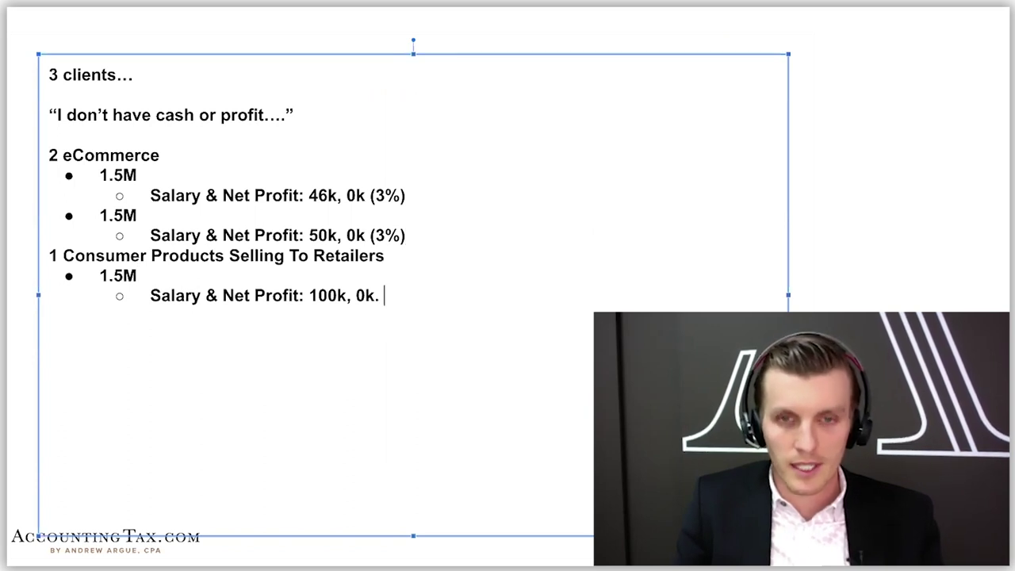
{"action": "type", "text": "5"}
{"action": "key", "text": "BackSpace"}
{"action": "type", "text": "%"}
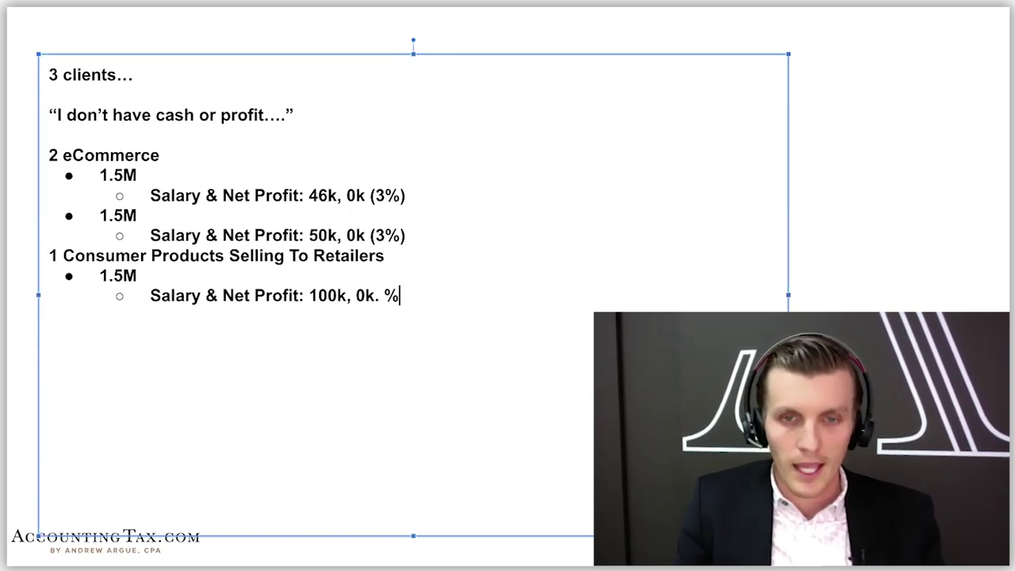
{"action": "key", "text": "BackSpace"}
{"action": "type", "text": "("}
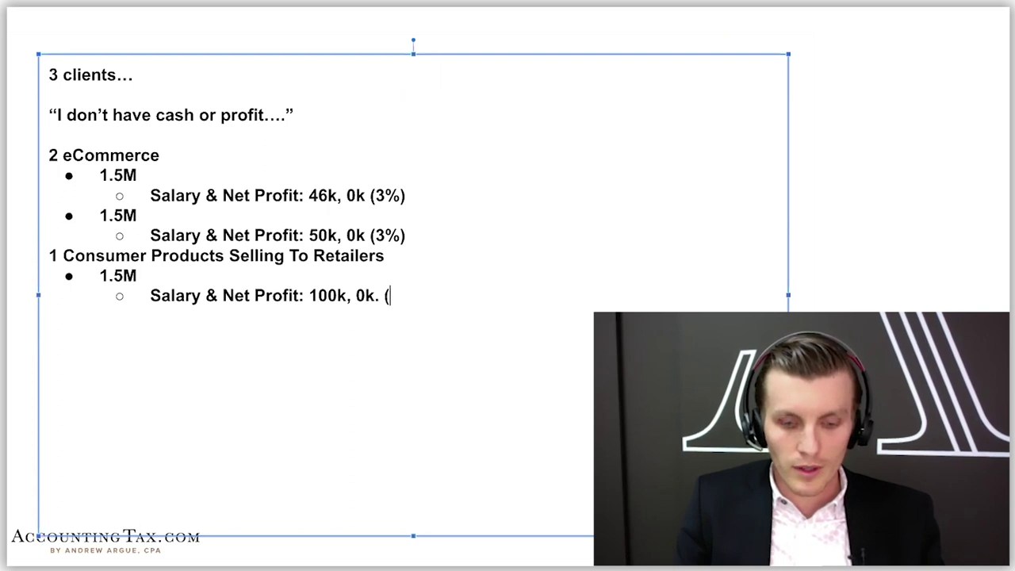
{"action": "type", "text": "6%)"}
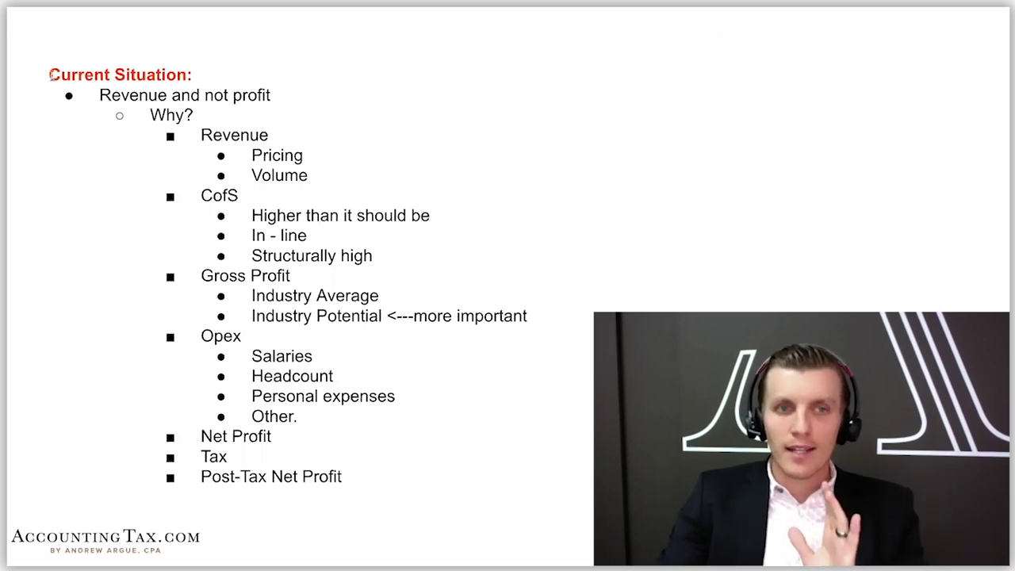
Replace the 'Current Situation:' heading text with 'Desired Situation (that is also possible)'
{"action": "left_click_drag", "start_coordinate": [49, 75], "coordinate": [227, 75]}
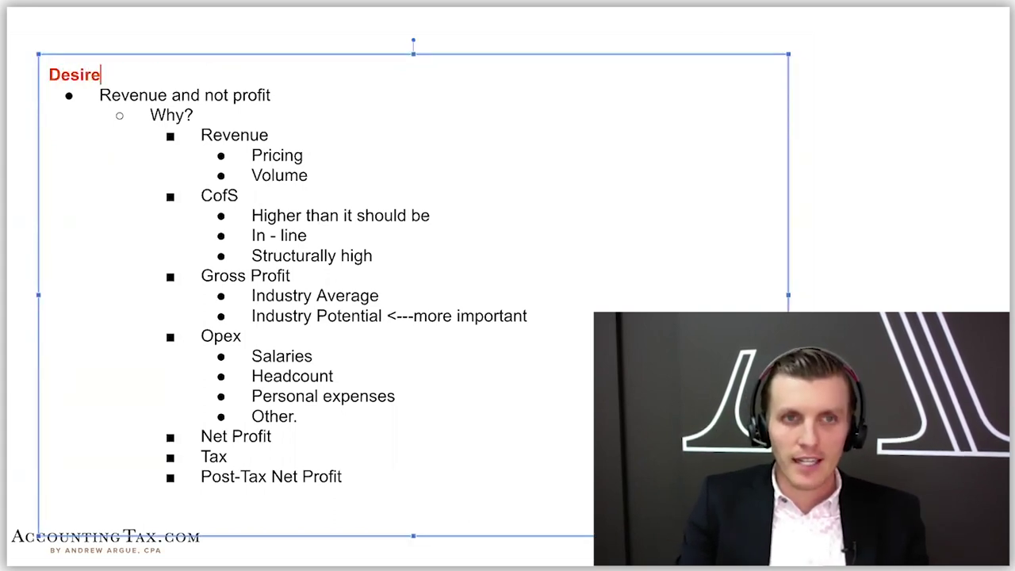
{"action": "type", "text": " Situation"}
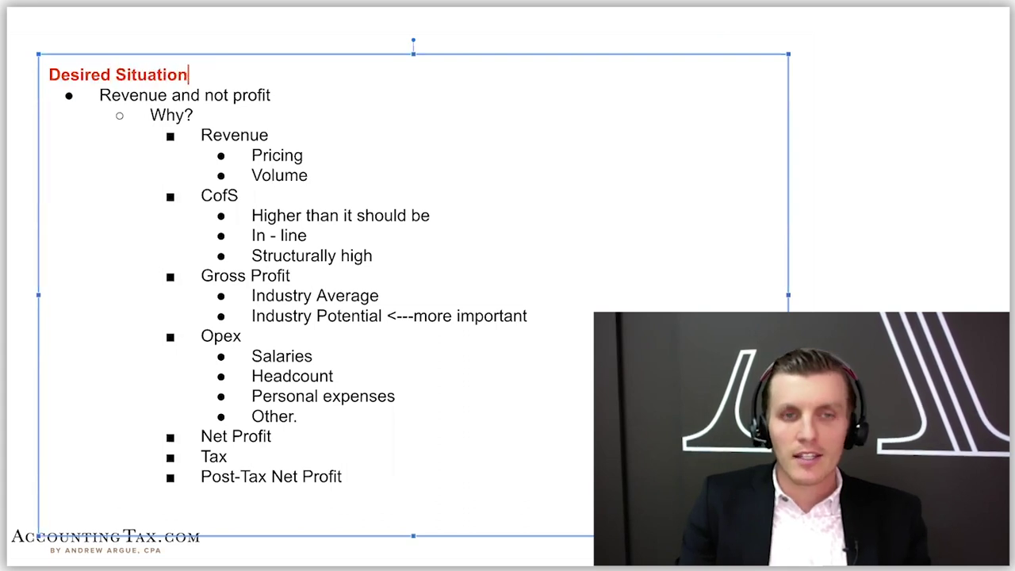
{"action": "type", "text": " (that is a"}
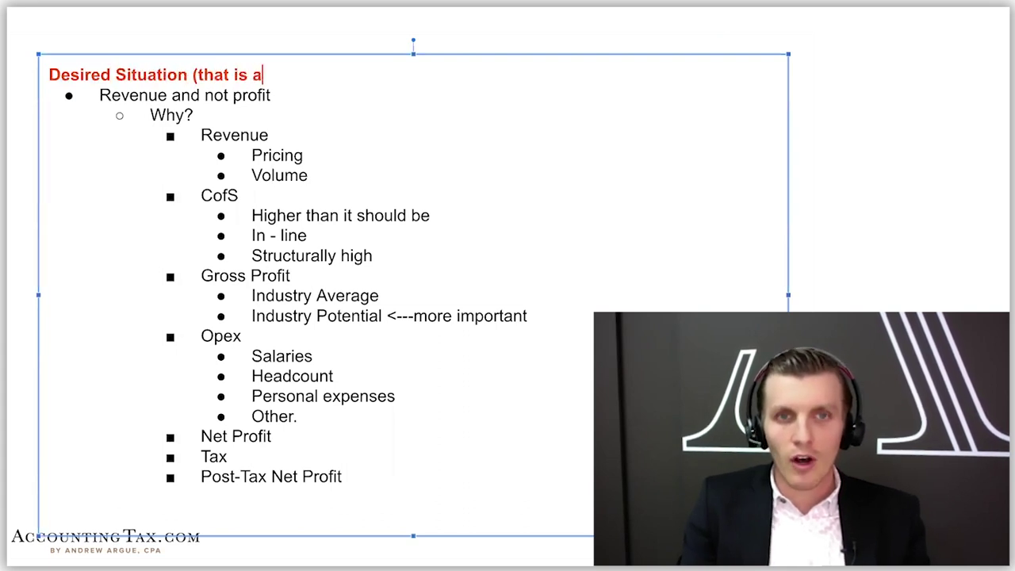
{"action": "type", "text": "lso possible)"}
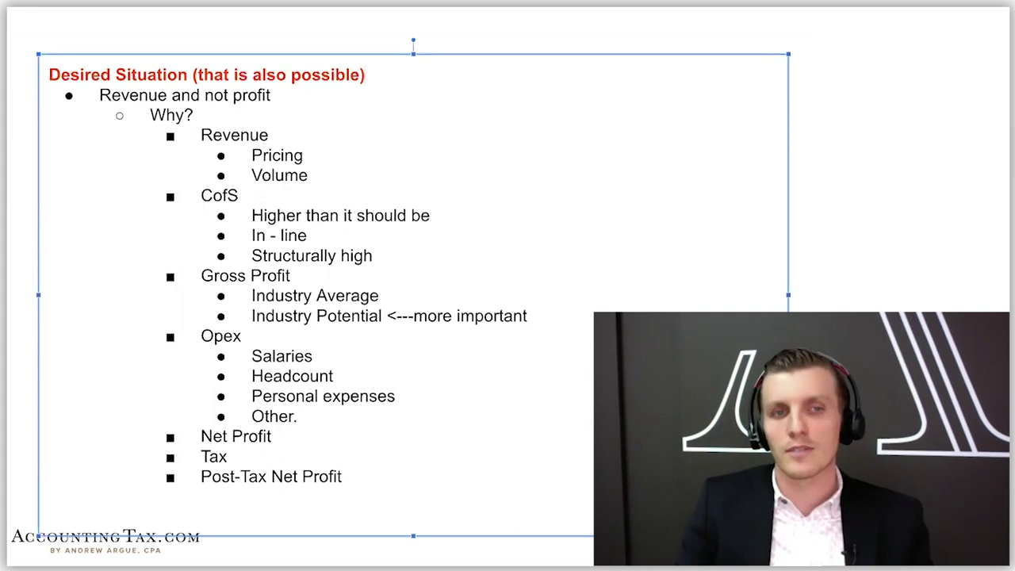
Delete the Why?, Pricing and Volume sub-bullets under Revenue and annotate it '(increase)'
{"action": "left_click", "coordinate": [110, 95]}
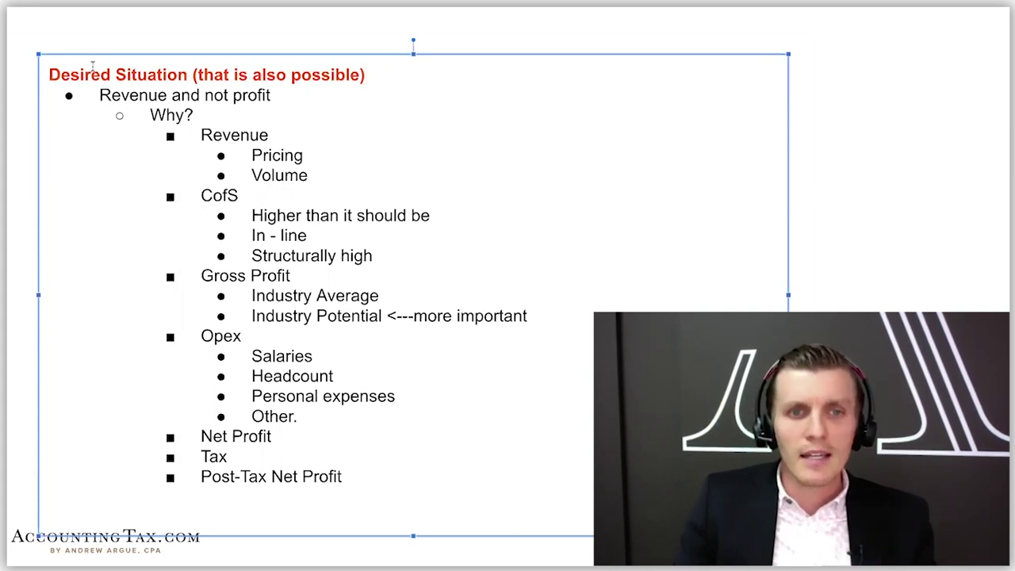
{"action": "left_click_drag", "start_coordinate": [205, 116], "coordinate": [70, 117]}
{"action": "key", "text": "BackSpace"}
{"action": "key", "text": "BackSpace"}
{"action": "key", "text": "BackSpace"}
{"action": "key", "text": "BackSpace"}
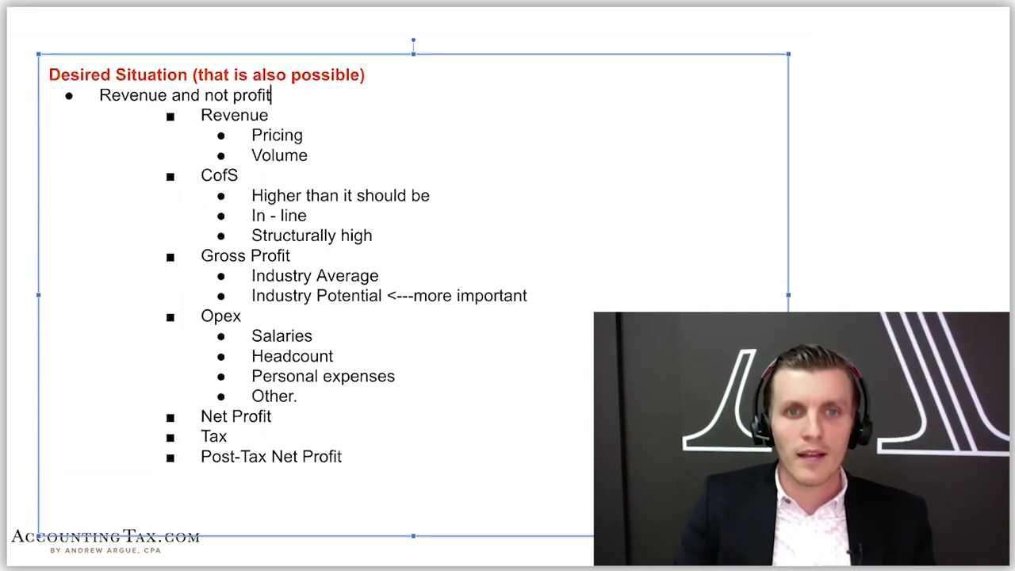
{"action": "key", "text": "Down"}
{"action": "left_click_drag", "start_coordinate": [311, 156], "coordinate": [192, 135]}
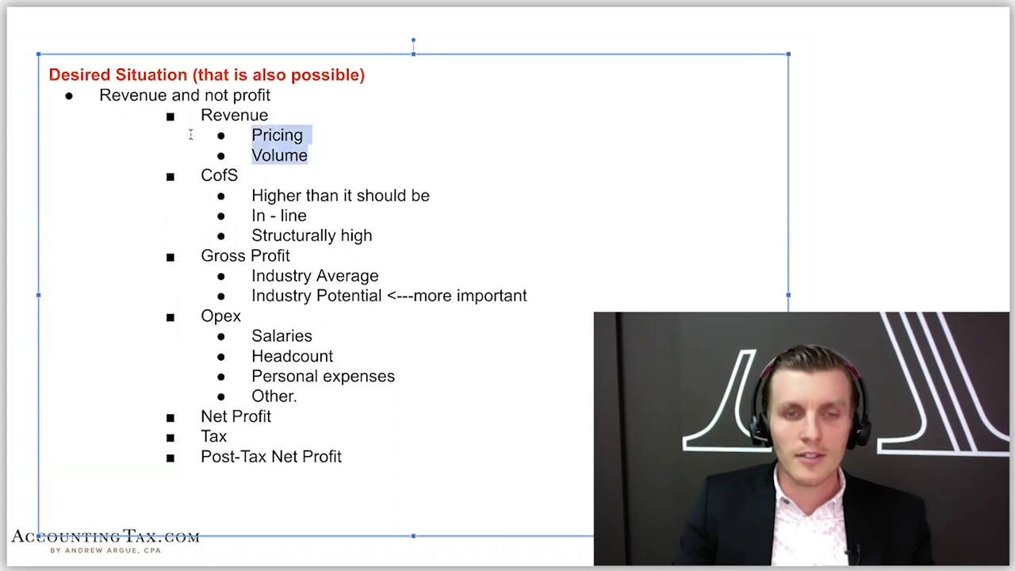
{"action": "key", "text": "BackSpace"}
{"action": "key", "text": "BackSpace"}
{"action": "key", "text": "BackSpace"}
{"action": "type", "text": "(inc"}
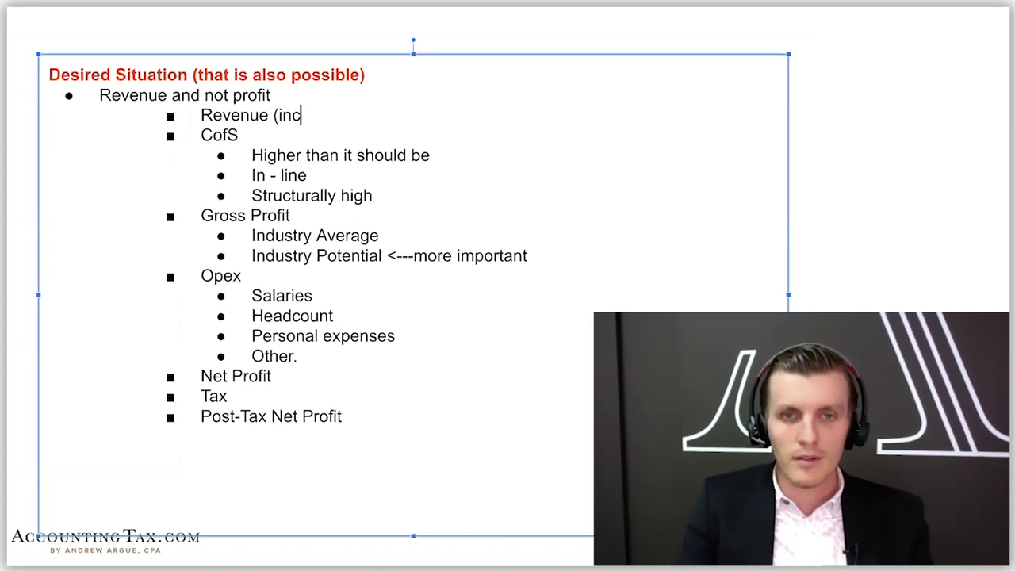
{"action": "type", "text": "reease"}
{"action": "key", "text": "BackSpace"}
{"action": "key", "text": "BackSpace"}
{"action": "key", "text": "BackSpace"}
{"action": "key", "text": "BackSpace"}
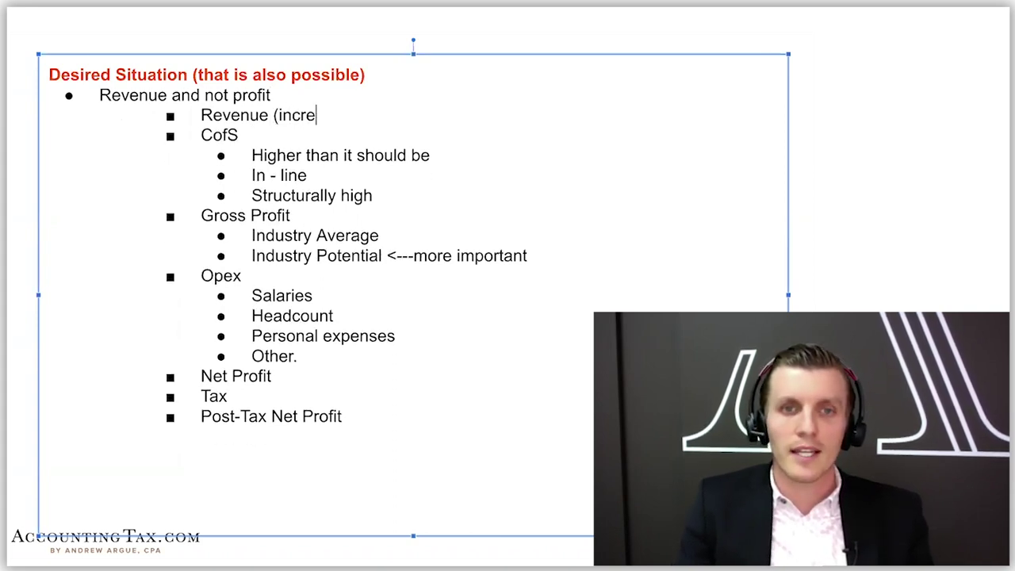
{"action": "type", "text": "ase)"}
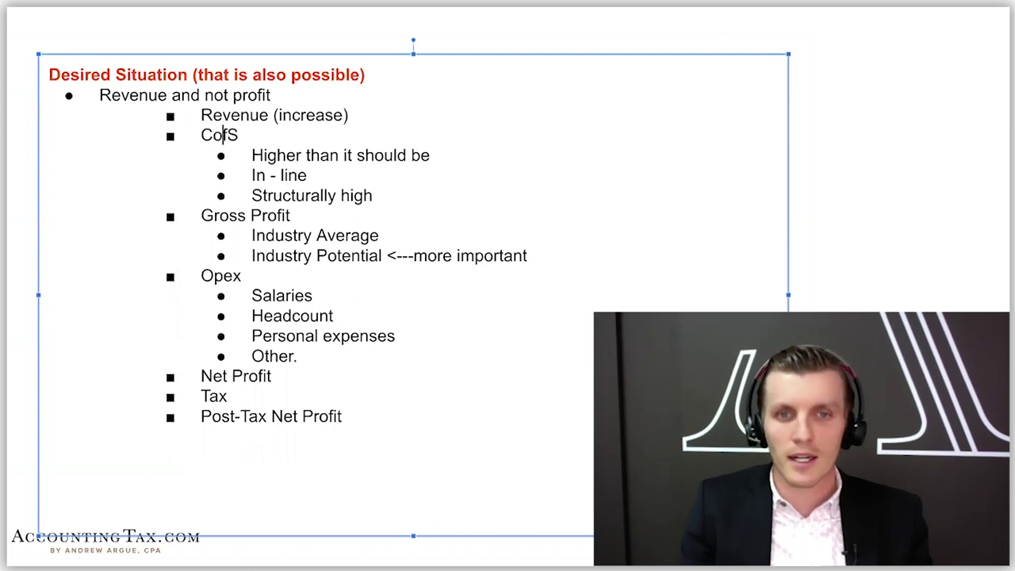
Delete the three CofS sub-bullets, add '- volume, price' to Revenue, and mark CofS '(decrease)', Gross Profit '(increase)'
{"action": "key", "text": "shift+Down"}
{"action": "key", "text": "shift+Down"}
{"action": "key", "text": "shift+Down"}
{"action": "key", "text": "shift+Left"}
{"action": "key", "text": "shift+Left"}
{"action": "key", "text": "shift+Left"}
{"action": "key", "text": "shift+Left"}
{"action": "key", "text": "shift+Left"}
{"action": "key", "text": "shift+Left"}
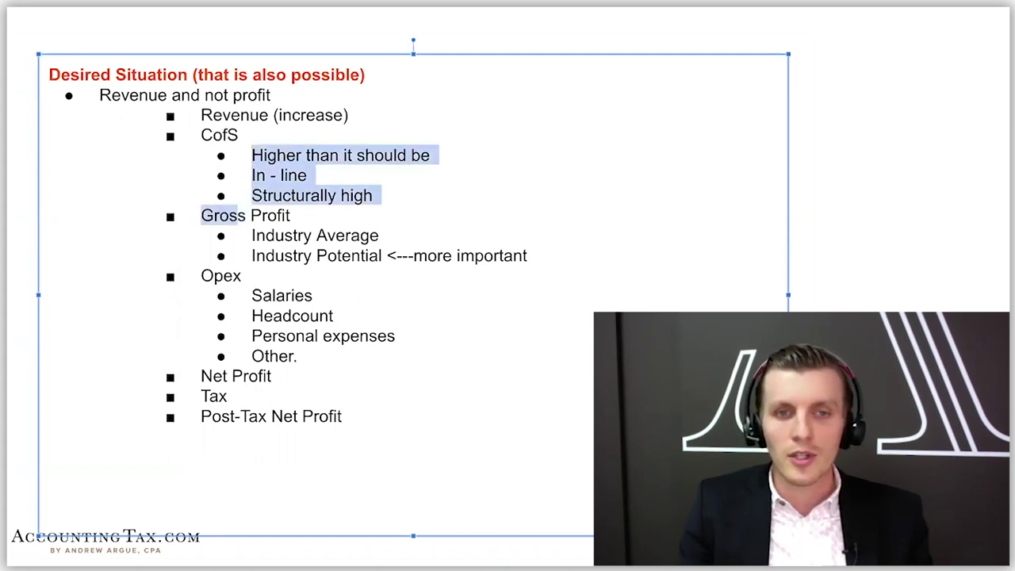
{"action": "key", "text": "BackSpace"}
{"action": "key", "text": "BackSpace"}
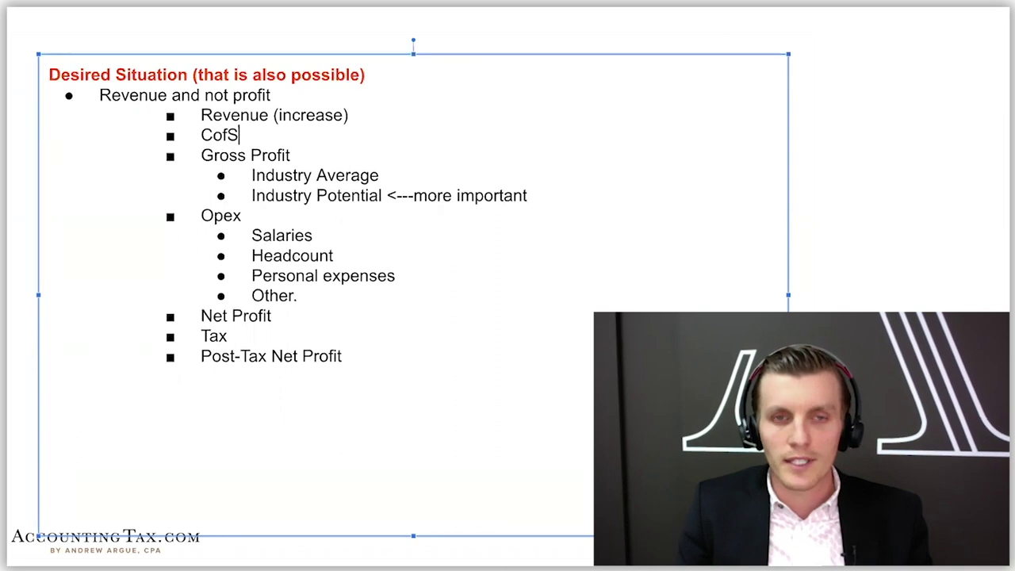
{"action": "left_click", "coordinate": [343, 115]}
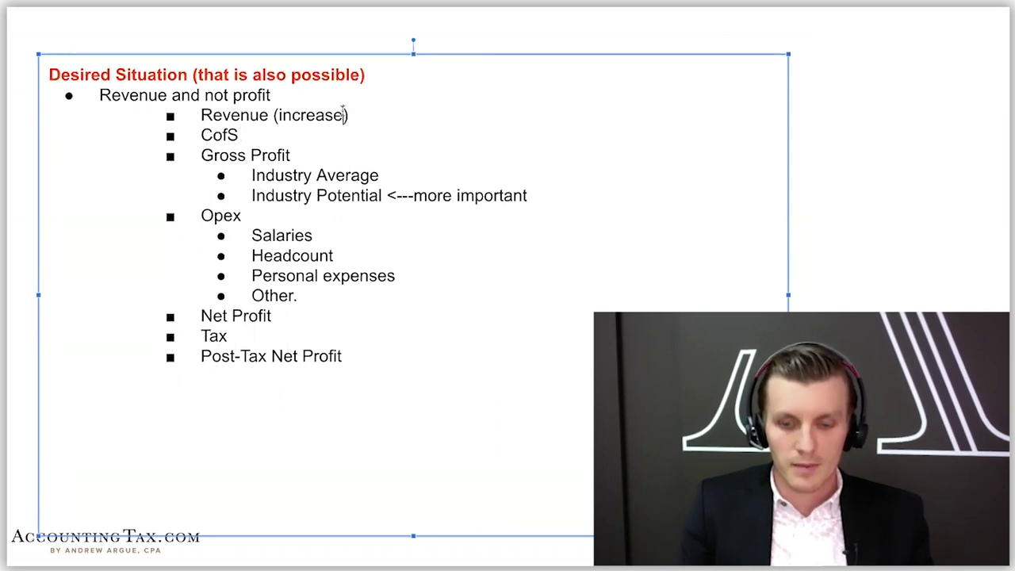
{"action": "type", "text": "- volume"}
{"action": "type", "text": ", rpi"}
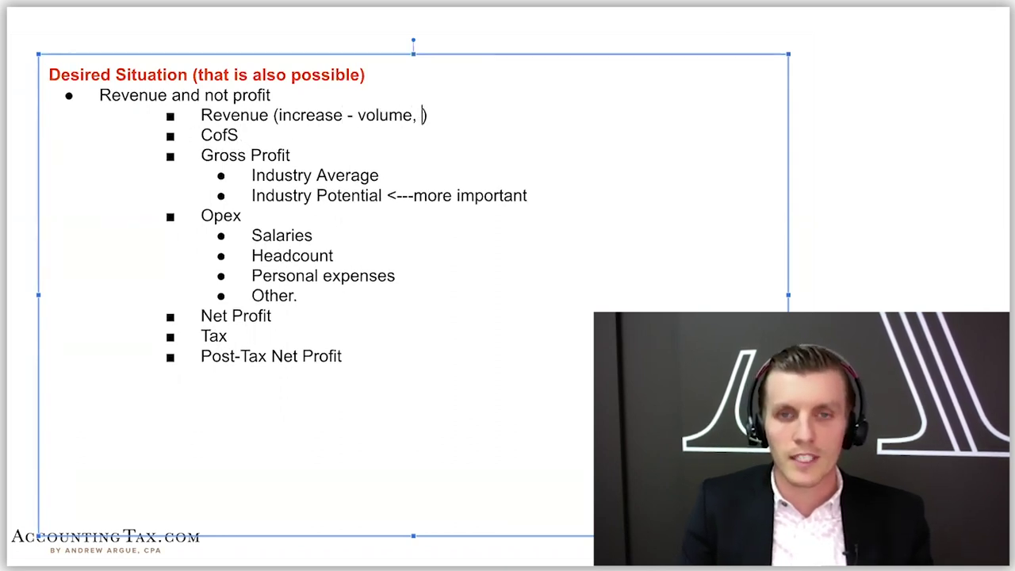
{"action": "key", "text": "BackSpace"}
{"action": "key", "text": "BackSpace"}
{"action": "key", "text": "BackSpace"}
{"action": "type", "text": "price"}
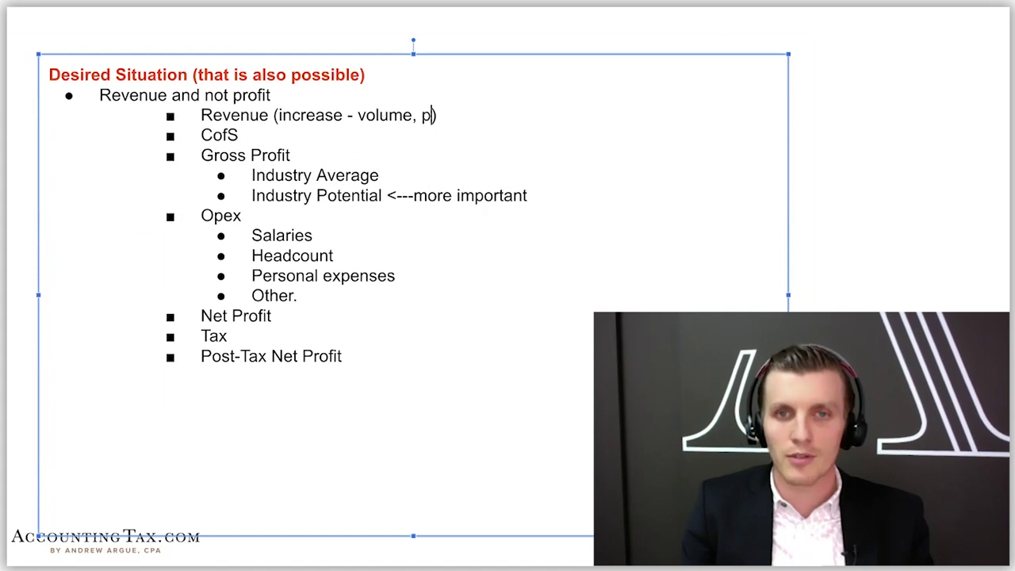
{"action": "left_click", "coordinate": [244, 135]}
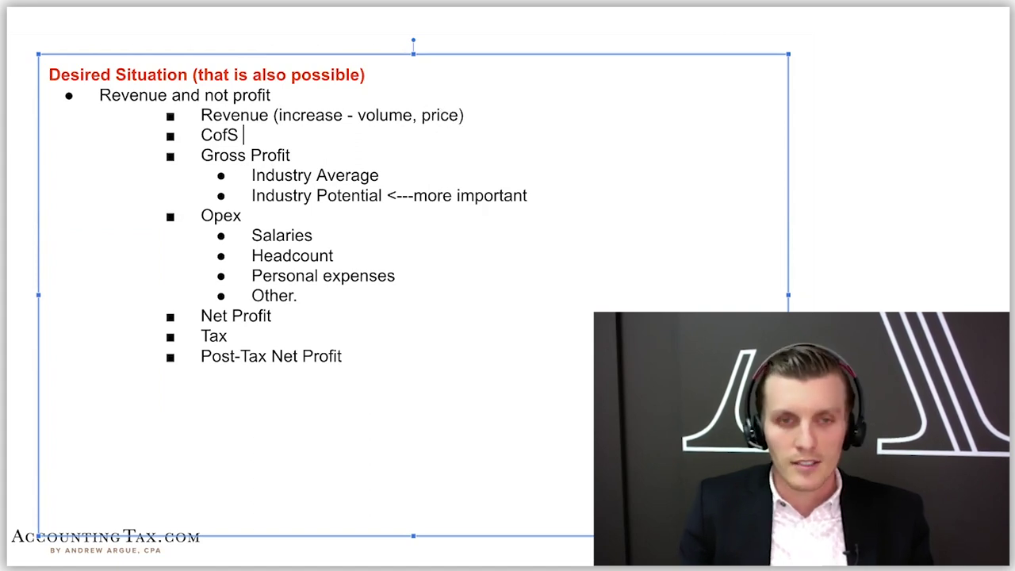
{"action": "type", "text": "(decrease) Gross Profit "}
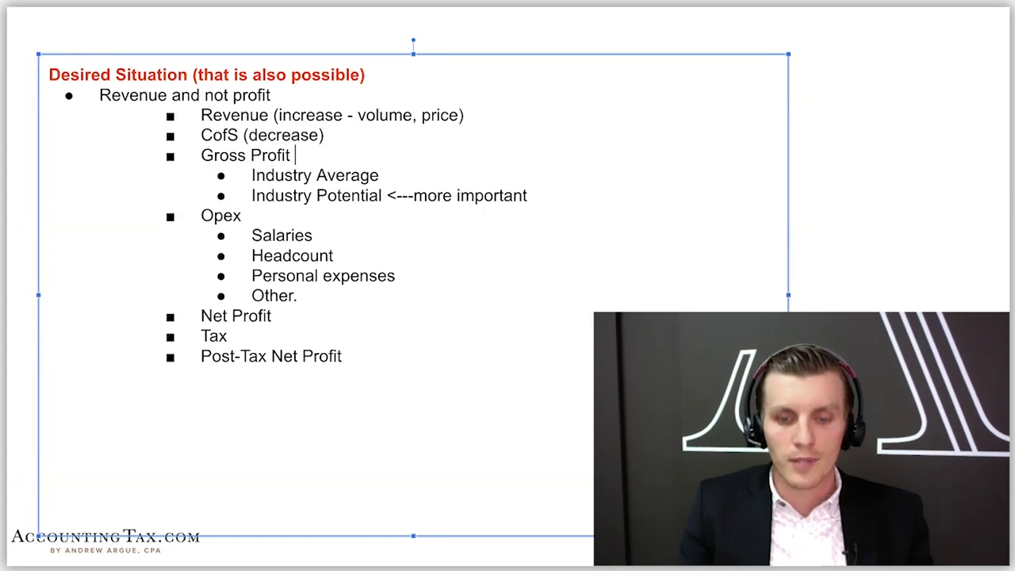
{"action": "type", "text": "(increase)"}
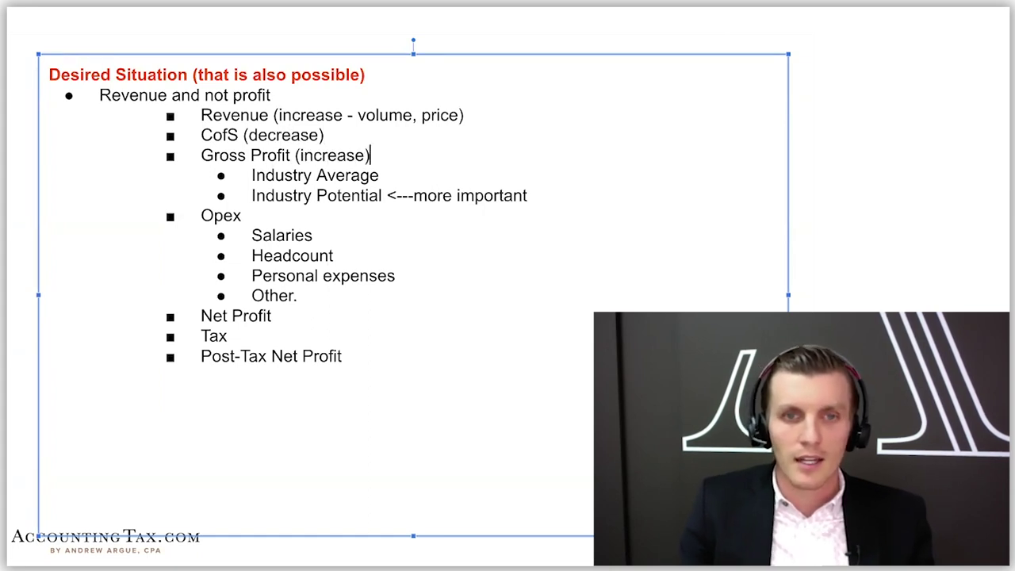
Remove the Industry lines and four Opex sub-bullets, marking Opex '(decrease) - as we grow'
{"action": "left_click_drag", "start_coordinate": [530, 195], "coordinate": [227, 157]}
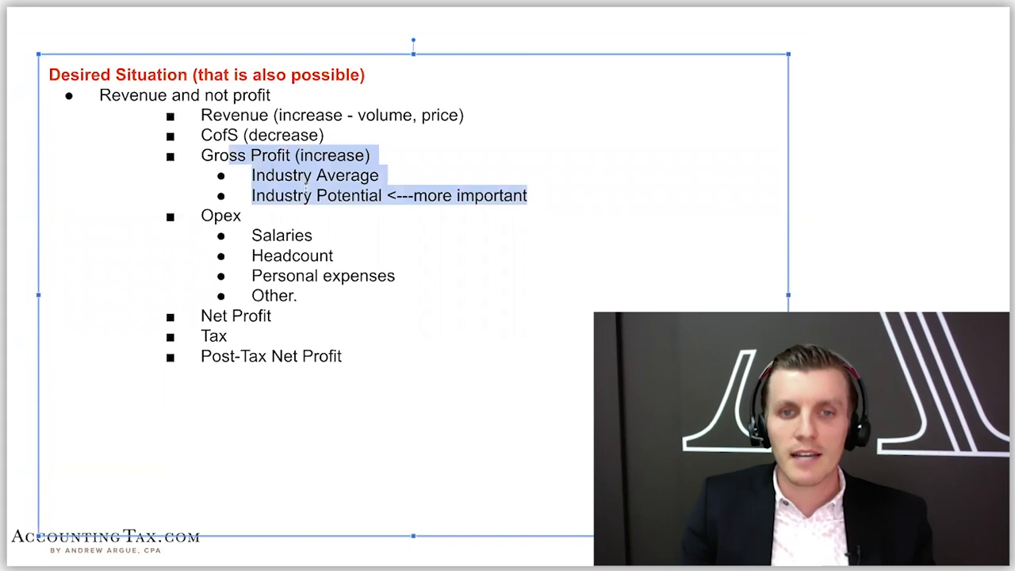
{"action": "left_click_drag", "start_coordinate": [528, 197], "coordinate": [205, 176]}
{"action": "key", "text": "BackSpace"}
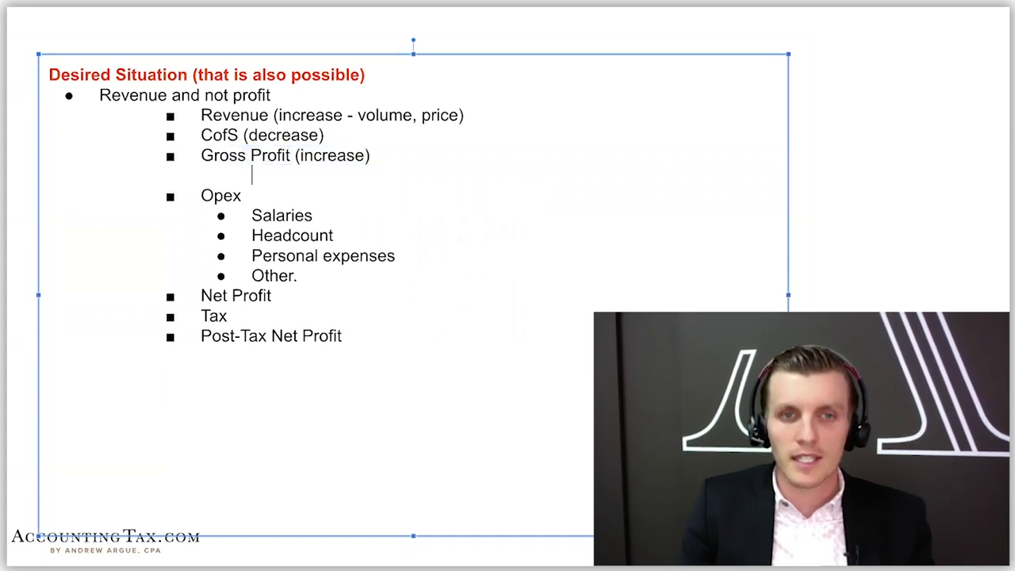
{"action": "key", "text": "BackSpace"}
{"action": "left_click_drag", "start_coordinate": [345, 265], "coordinate": [187, 201]}
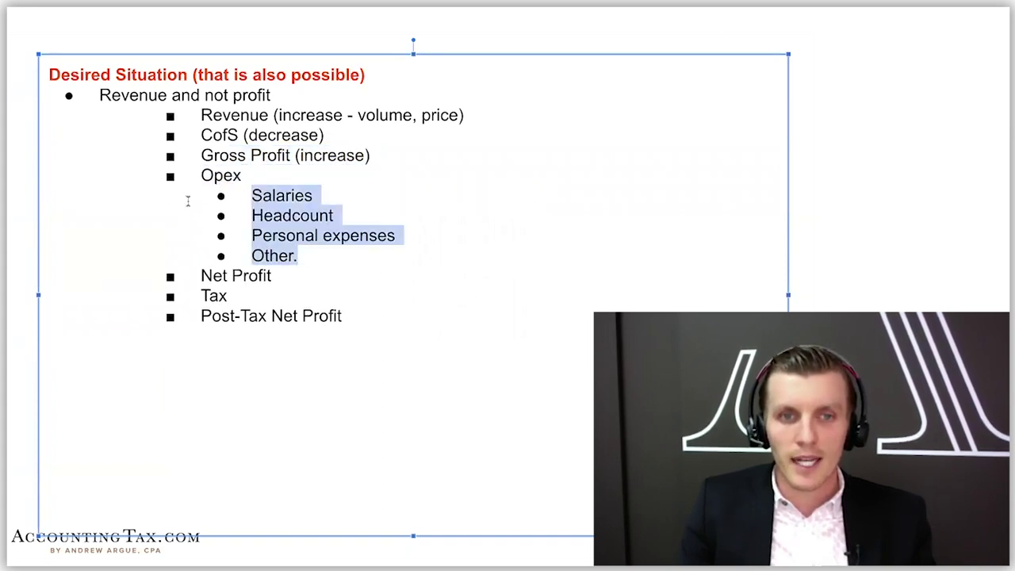
{"action": "key", "text": "BackSpace"}
{"action": "key", "text": "BackSpace"}
{"action": "type", "text": "("}
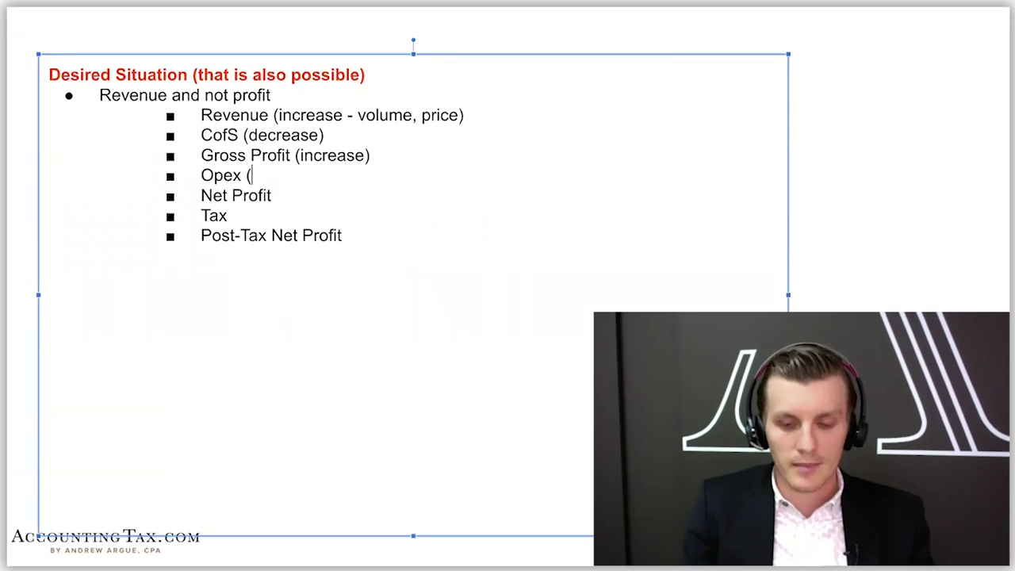
{"action": "type", "text": "decsrease"}
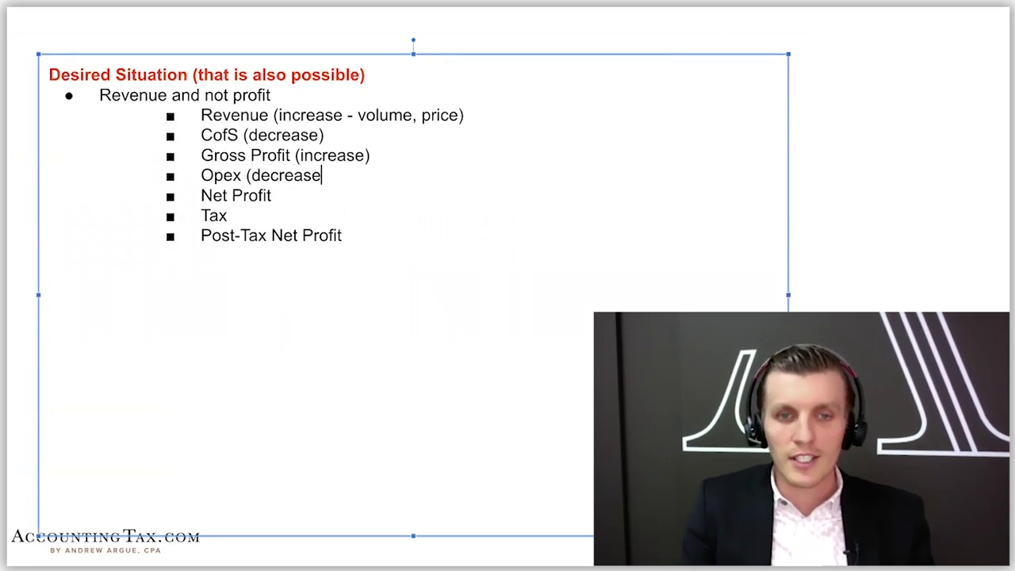
{"action": "type", "text": "decrease)"}
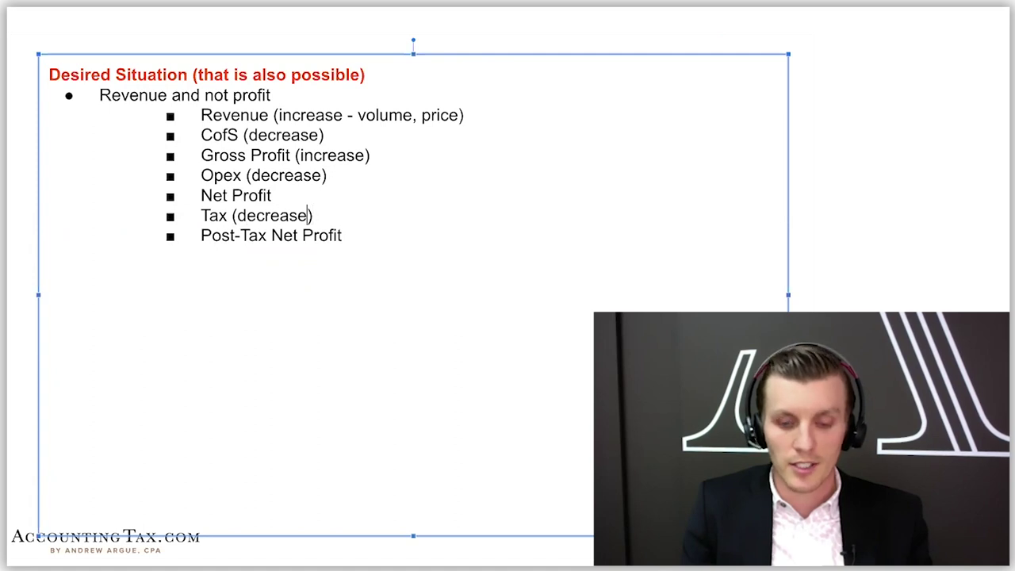
{"action": "type", "text": " - as we grow"}
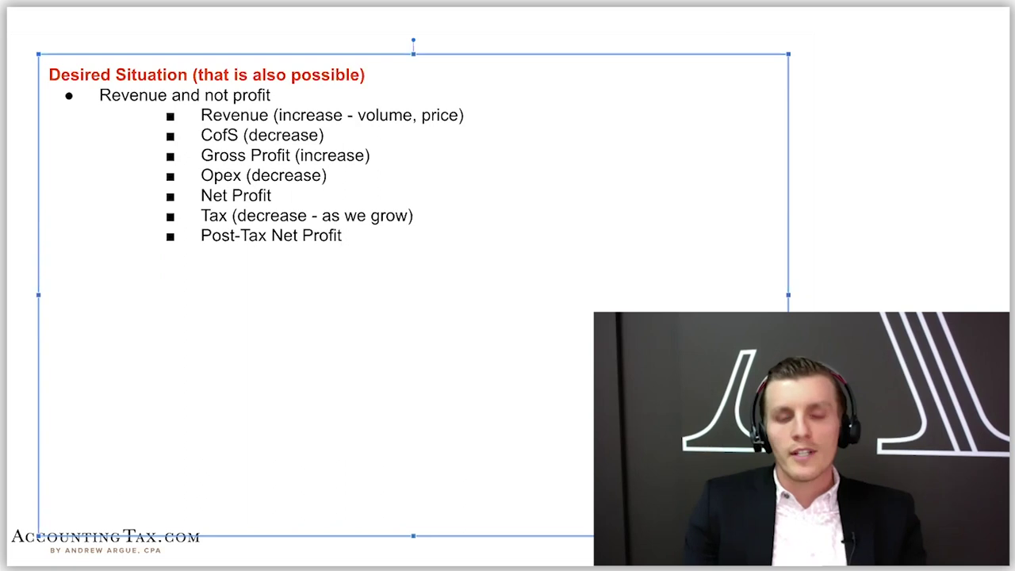
{"action": "key", "text": "shift+Tab"}
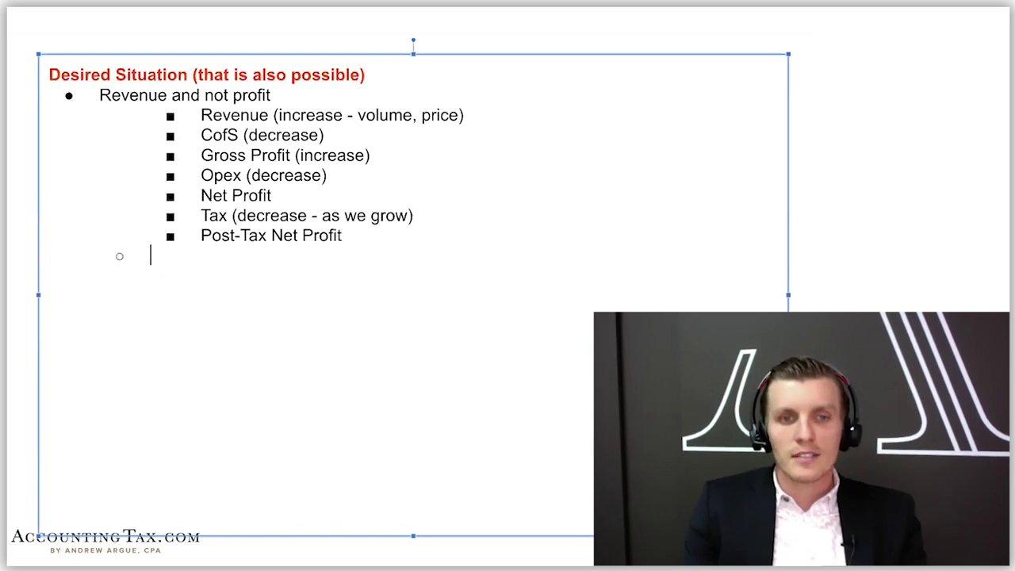
Change 'not' to 'no' in Current Situation and delete the 'Revenue and not profit' line
{"action": "double_click", "coordinate": [283, 95]}
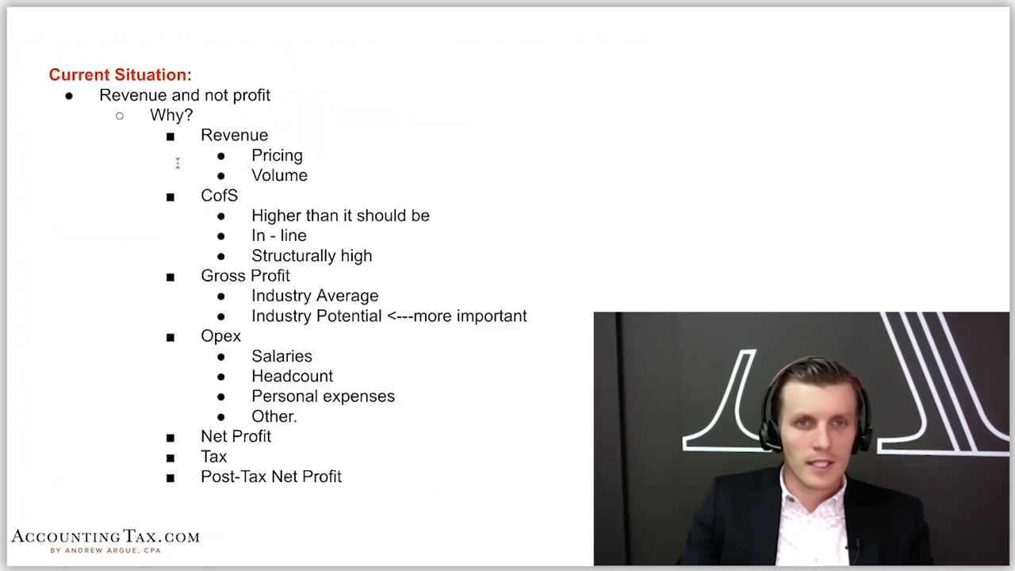
{"action": "left_click", "coordinate": [229, 95]}
{"action": "key", "text": "BackSpace"}
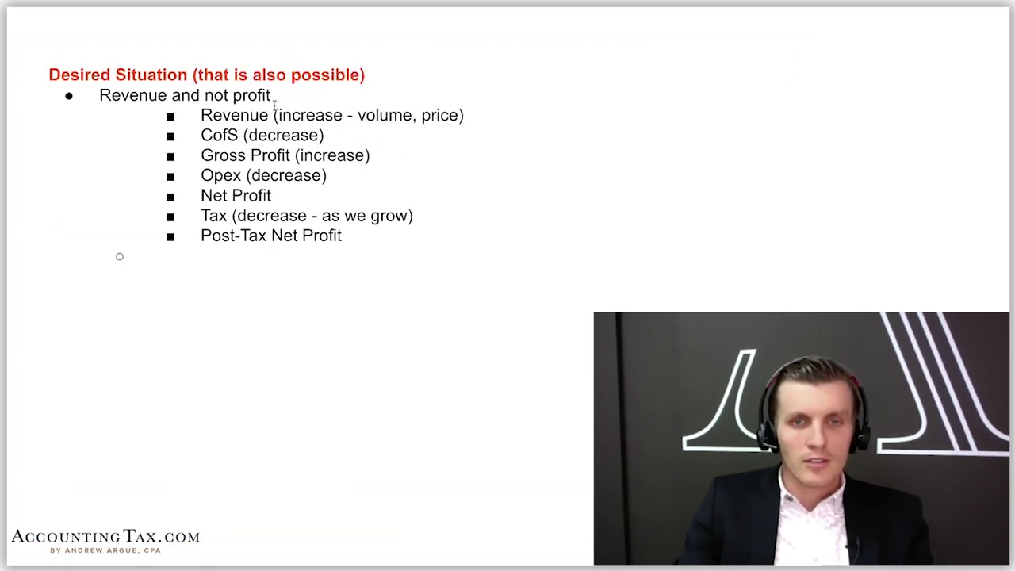
{"action": "left_click", "coordinate": [292, 115]}
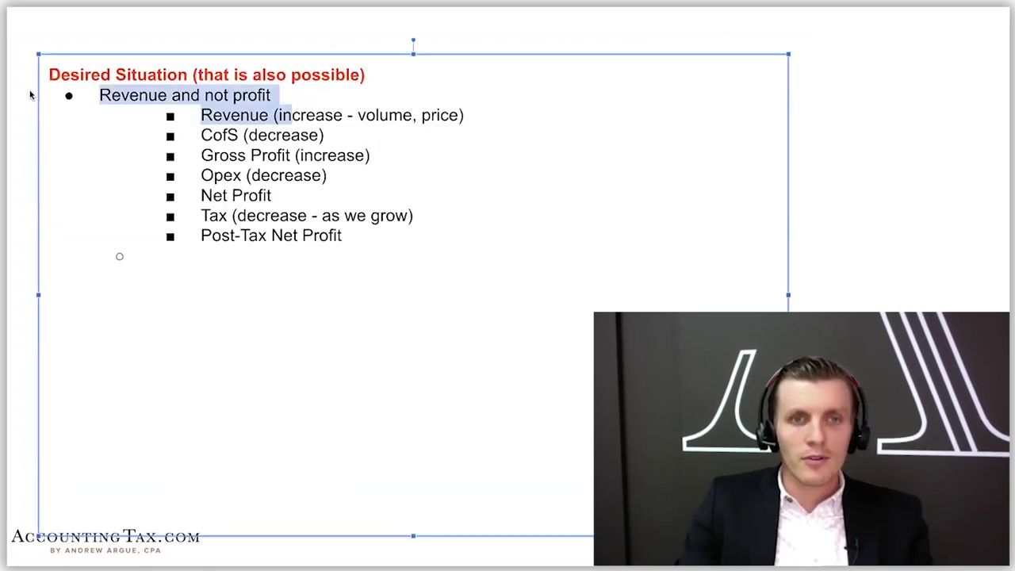
{"action": "key", "text": "BackSpace"}
{"action": "key", "text": "ctrl+z"}
{"action": "key", "text": "Up"}
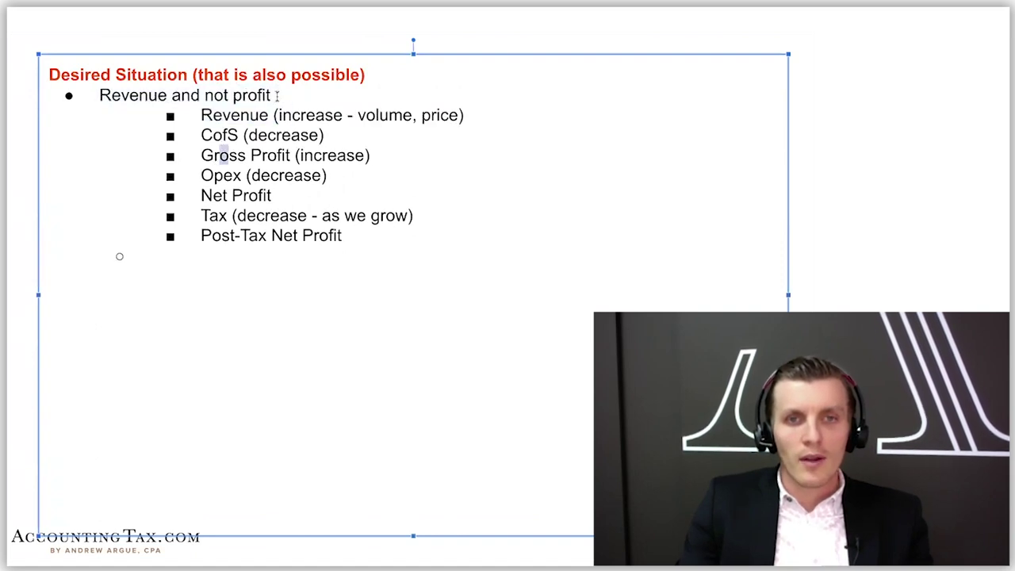
{"action": "key", "text": "shift+Home"}
{"action": "key", "text": "BackSpace"}
{"action": "key", "text": "BackSpace"}
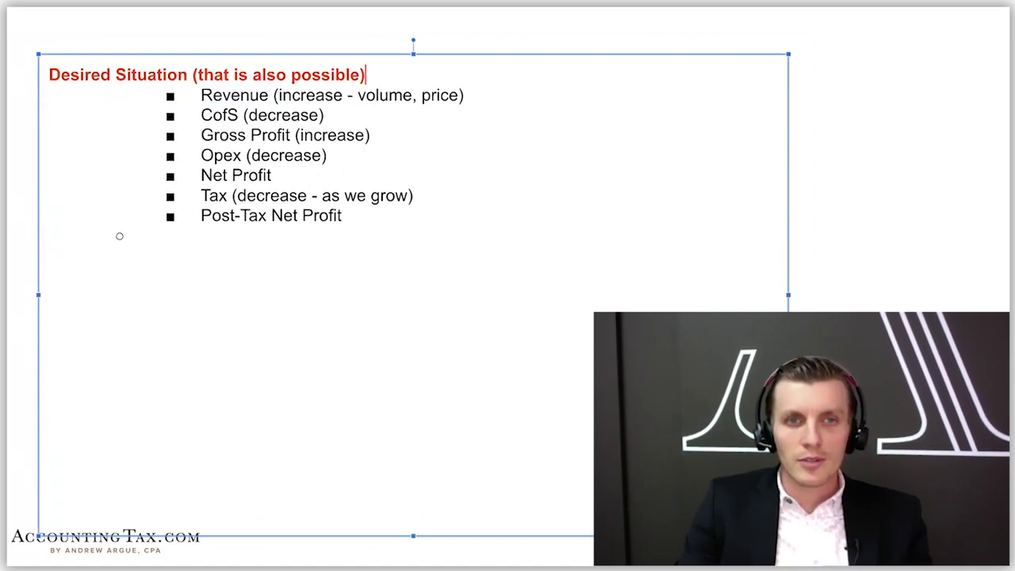
Outdent the whole Desired Situation bullet list one level and insert an empty line above Revenue
{"action": "left_click_drag", "start_coordinate": [343, 216], "coordinate": [204, 94]}
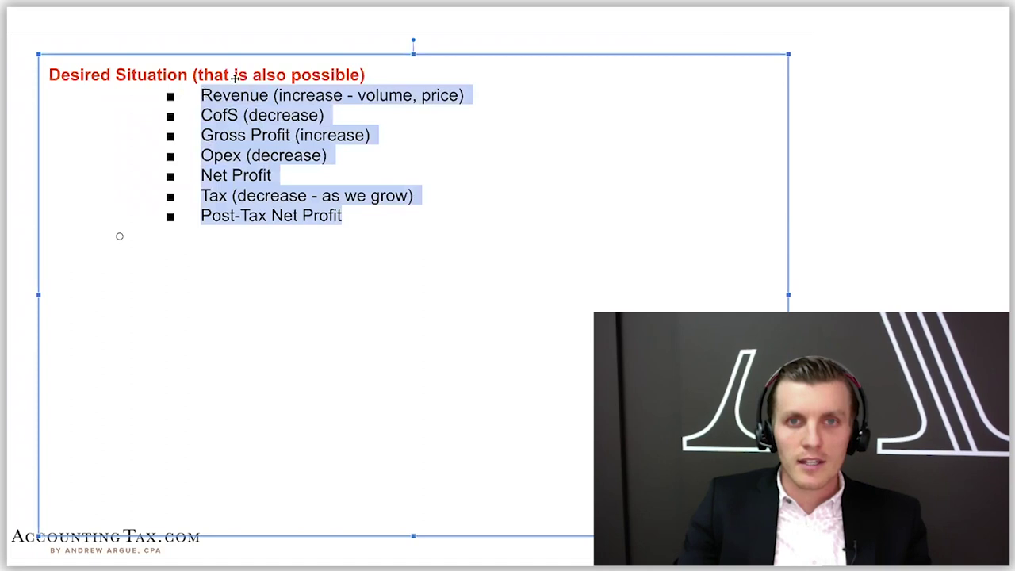
{"action": "key", "text": "shift+Tab"}
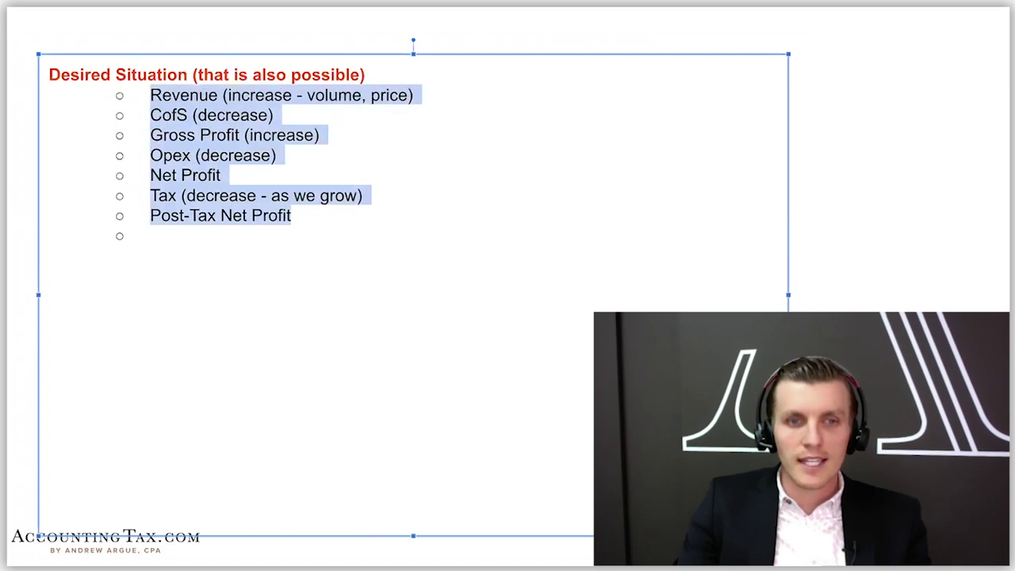
{"action": "left_click", "coordinate": [189, 235]}
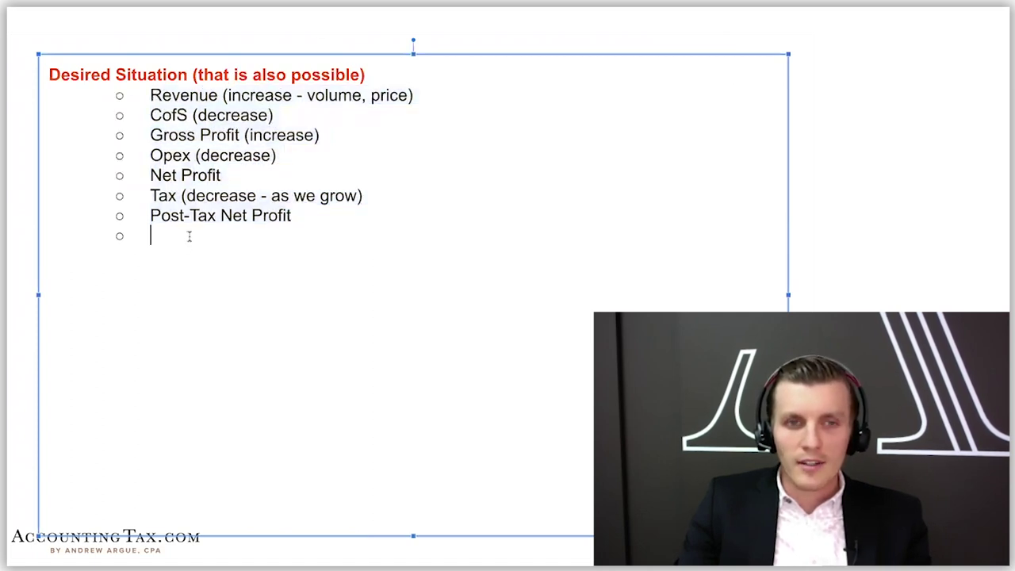
{"action": "key", "text": "Up"}
{"action": "key", "text": "Up"}
{"action": "key", "text": "Up"}
{"action": "key", "text": "Up"}
{"action": "key", "text": "Up"}
{"action": "key", "text": "Up"}
{"action": "key", "text": "Up"}
{"action": "key", "text": "Return"}
{"action": "key", "text": "Up"}
{"action": "key", "text": "BackSpace"}
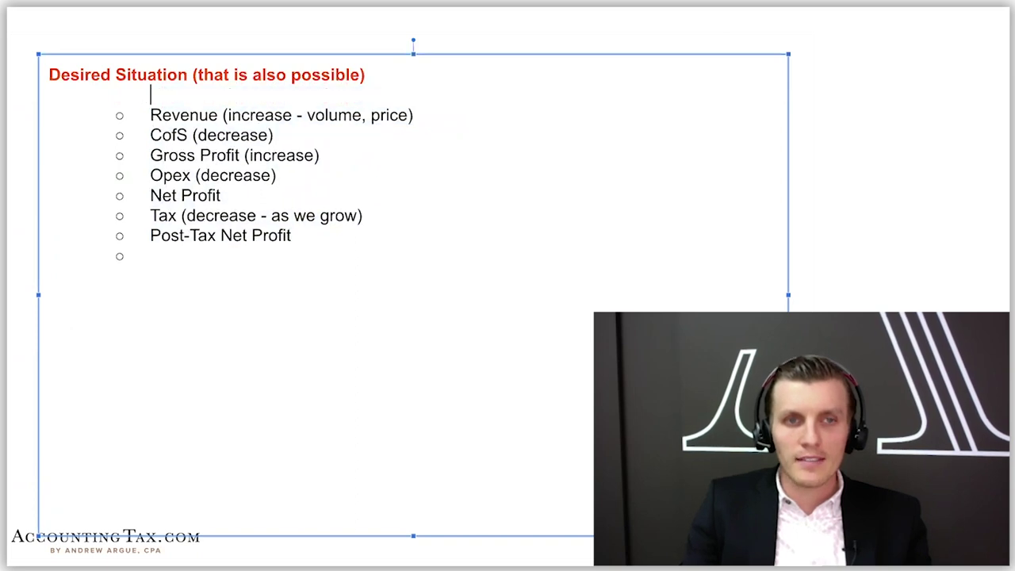
{"action": "key", "text": "ctrl+z"}
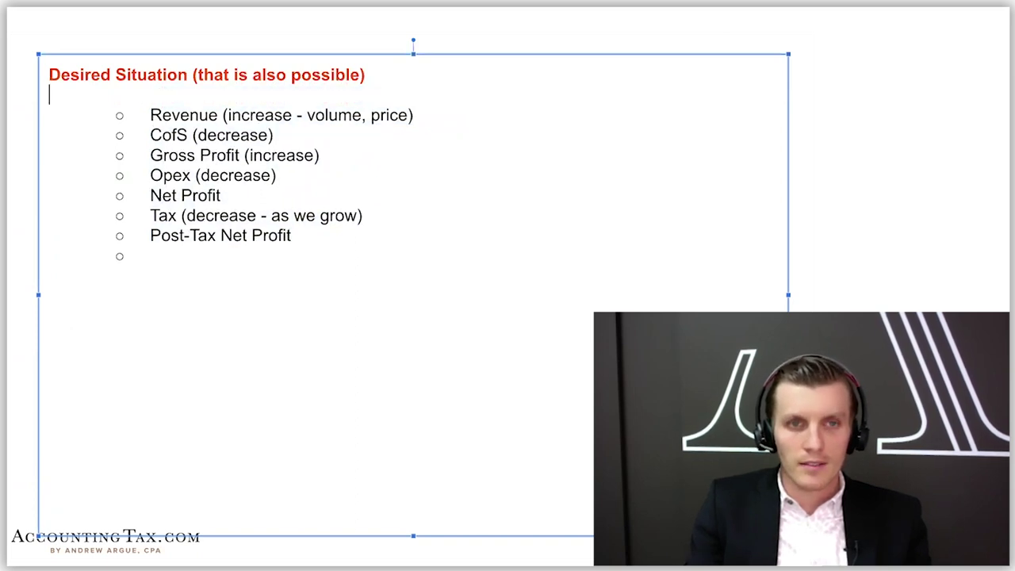
Add 'Make the plan' as numbered item 1) and type '2) Hold them accountable' at the list end
{"action": "key", "text": "Return"}
{"action": "type", "text": "Make the pla"}
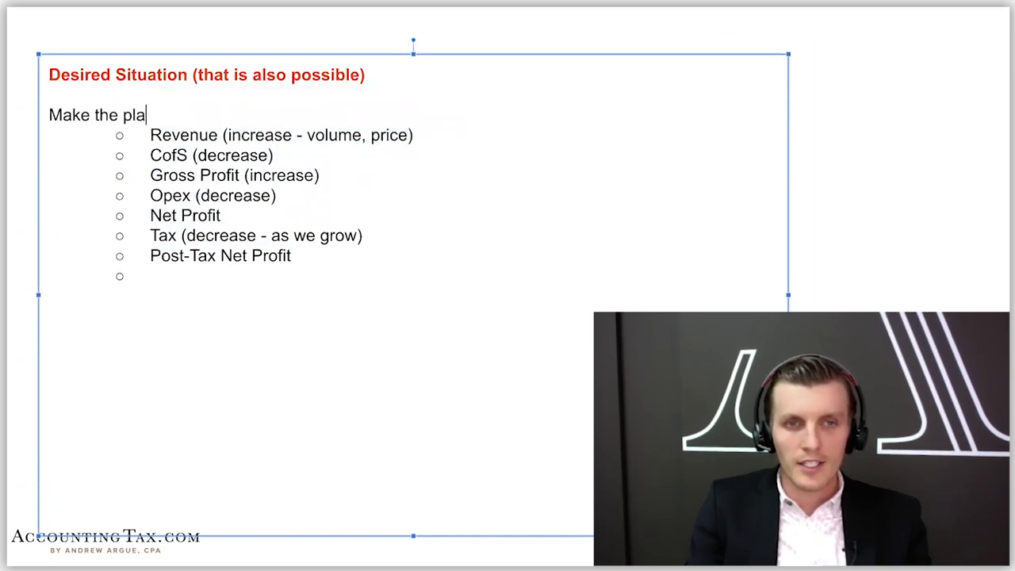
{"action": "type", "text": "n"}
{"action": "key", "text": "Up"}
{"action": "key", "text": "Down"}
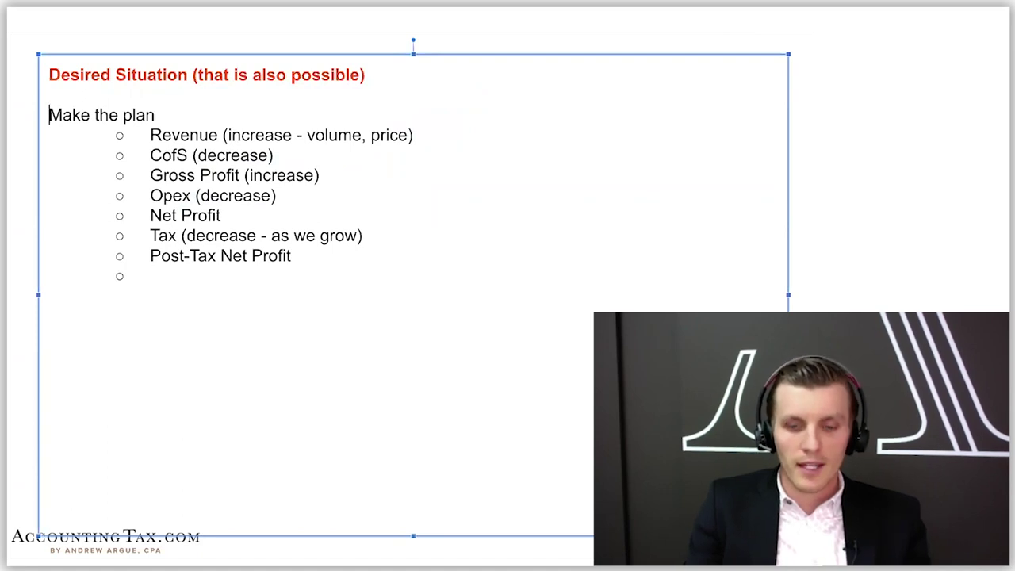
{"action": "key", "text": "ctrl+shift+7"}
{"action": "left_click", "coordinate": [133, 276]}
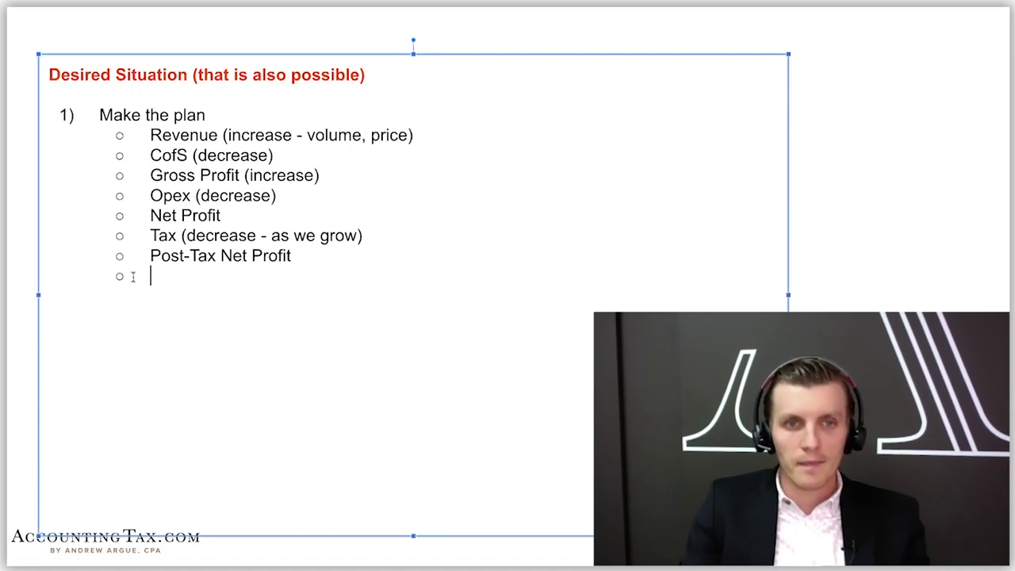
{"action": "key", "text": "Return"}
{"action": "key", "text": "Return"}
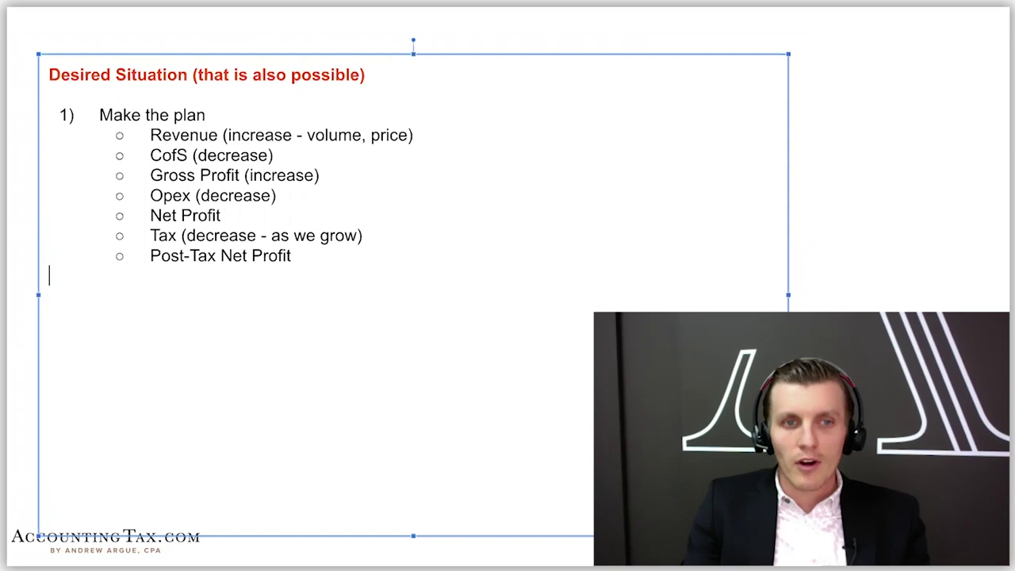
{"action": "type", "text": "2) "}
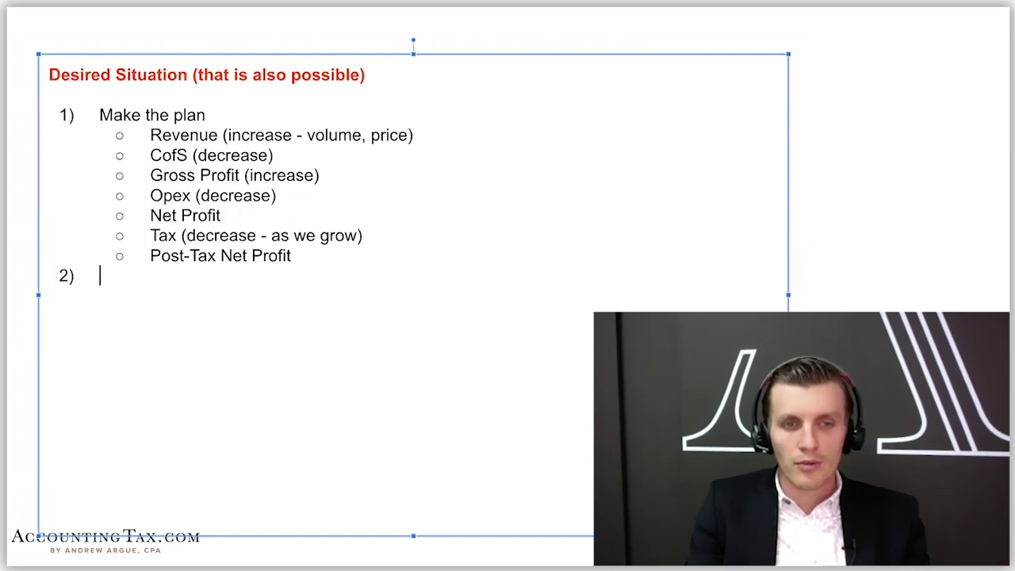
{"action": "type", "text": "Hold them ac"}
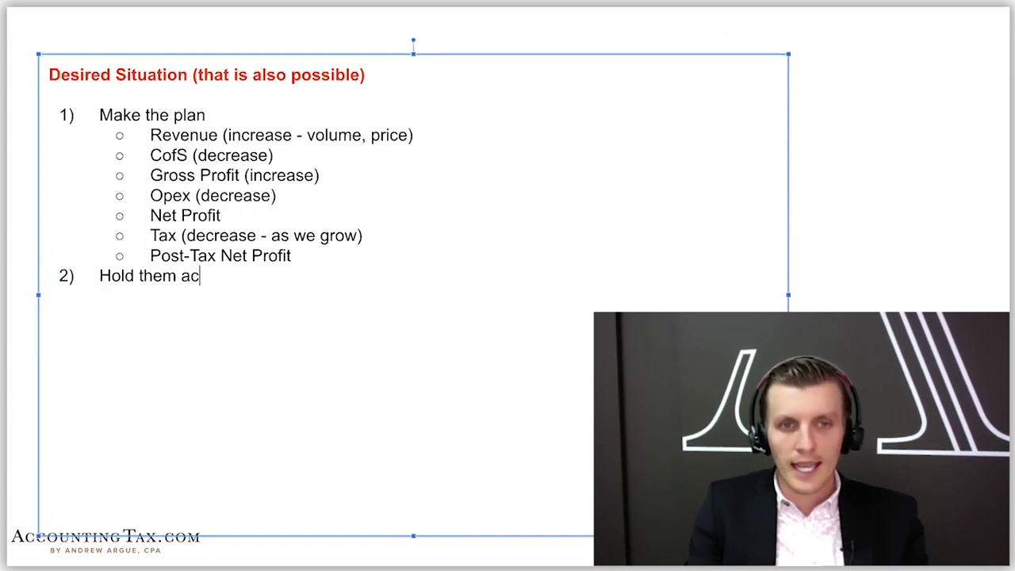
{"action": "type", "text": "countable"}
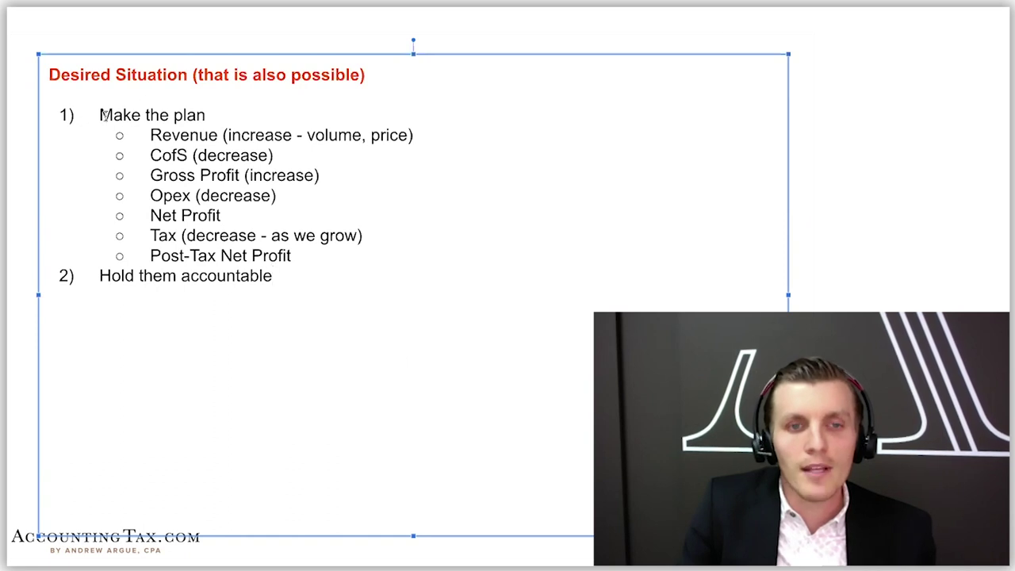
Highlight 'Make the plan' and 'Hold them accountable' for emphasis, ending after item 2)
{"action": "left_click_drag", "start_coordinate": [112, 116], "coordinate": [242, 115]}
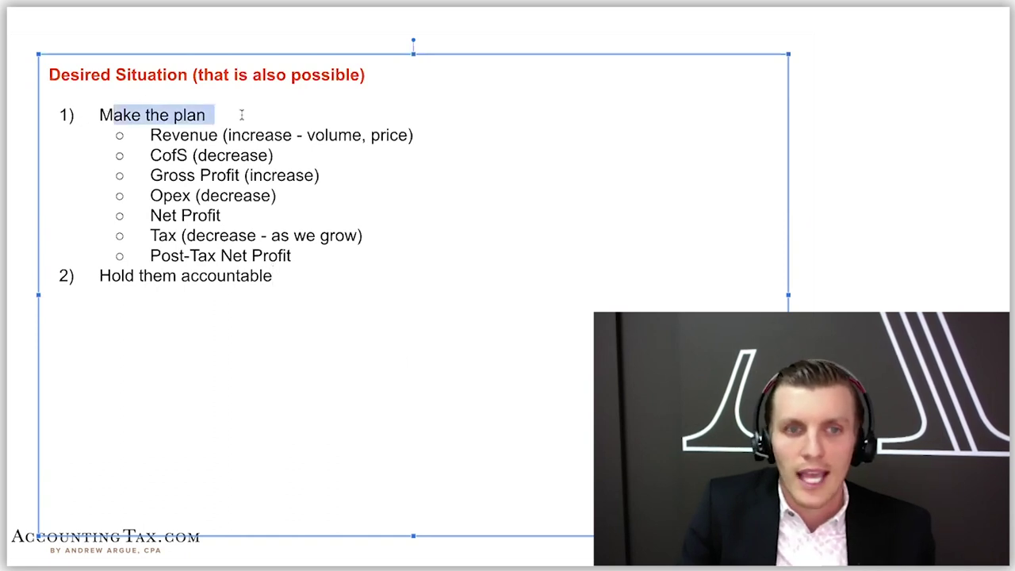
{"action": "left_click_drag", "start_coordinate": [104, 275], "coordinate": [286, 273]}
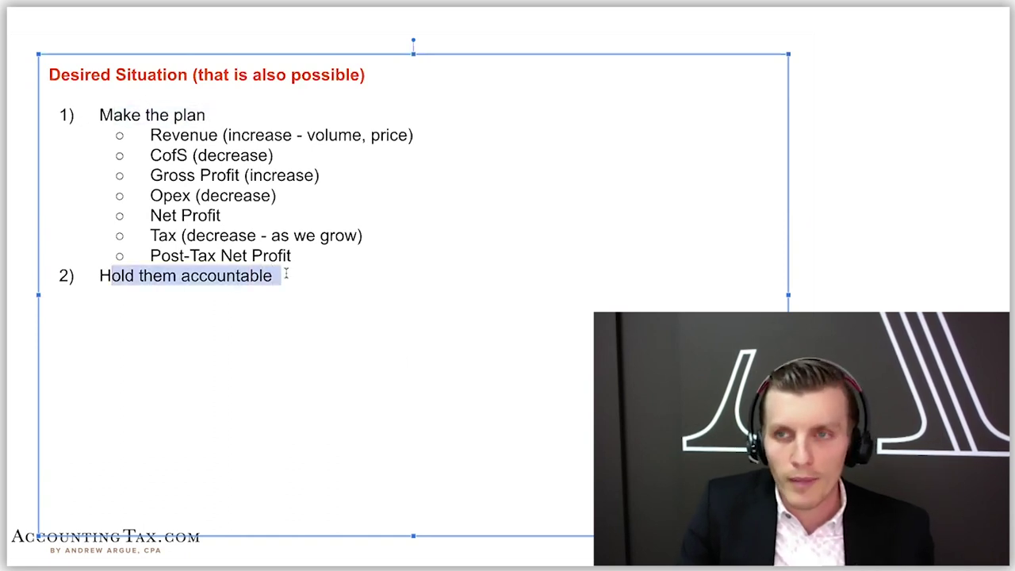
{"action": "left_click", "coordinate": [286, 273]}
Add item 3) 'Give them the information to be able to ....' with sub-item a) 'Understand results'
{"action": "key", "text": "Return"}
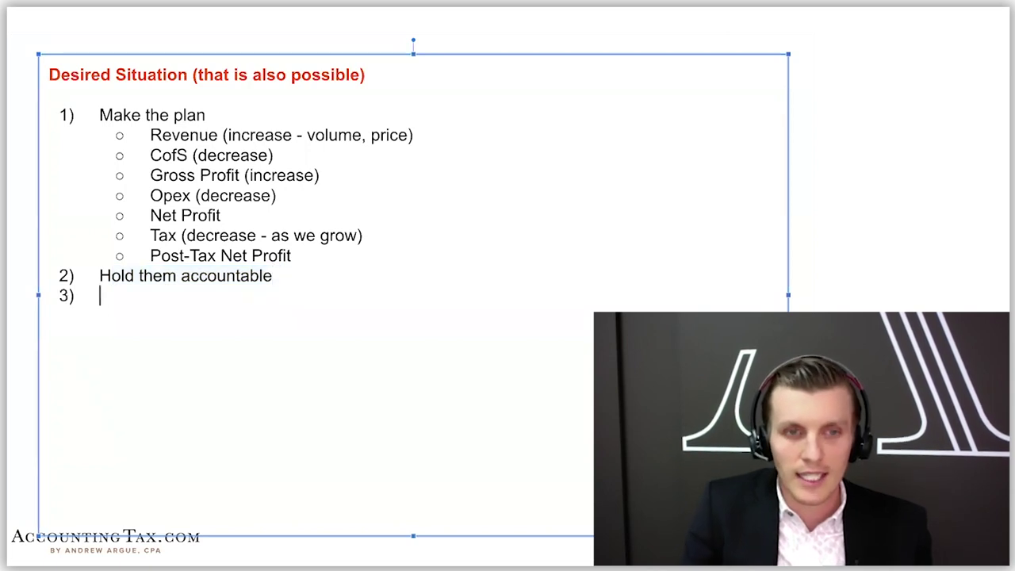
{"action": "type", "text": "Give them the information"}
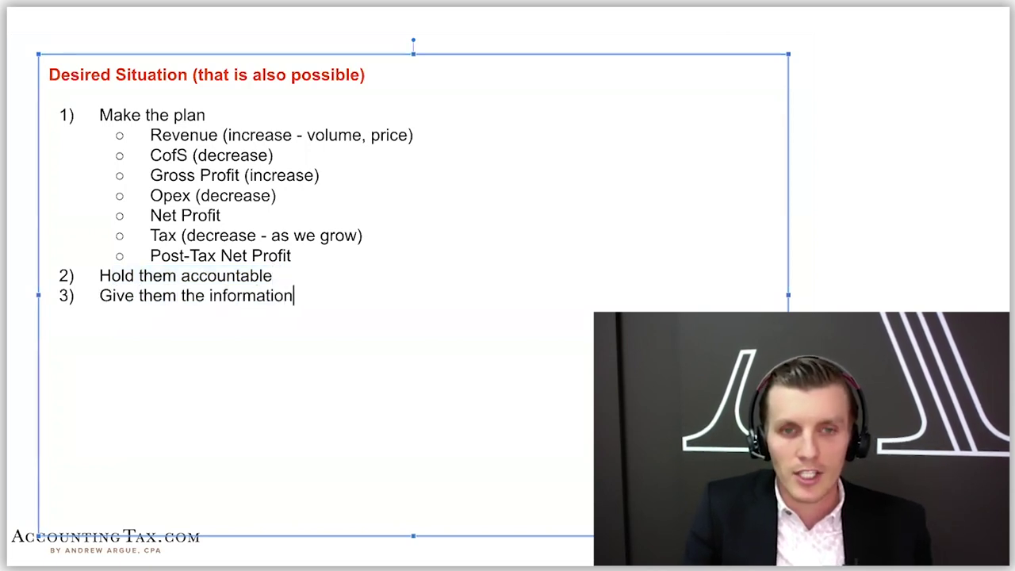
{"action": "type", "text": " to be able to "}
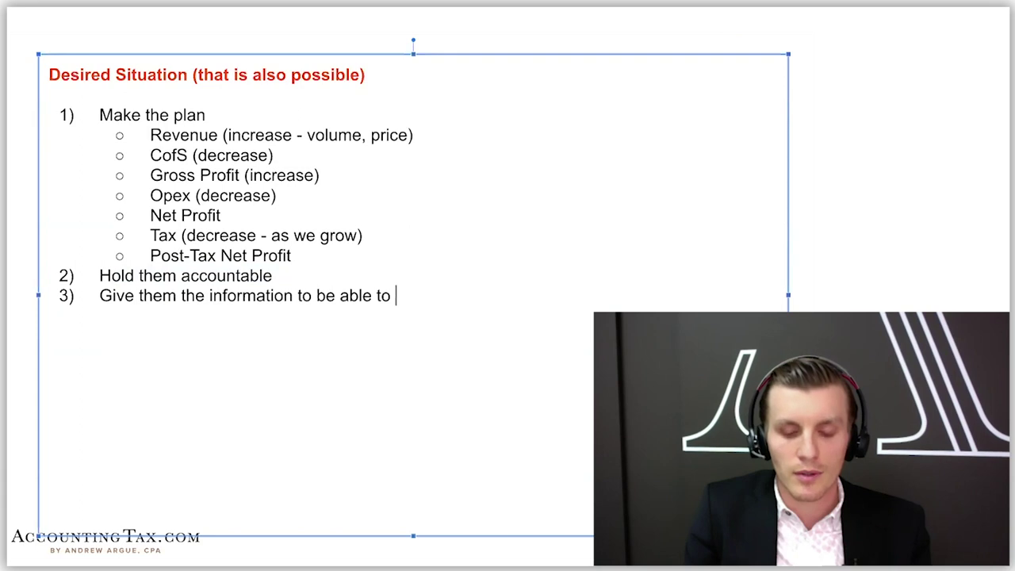
{"action": "type", "text": "...."}
{"action": "key", "text": "Return"}
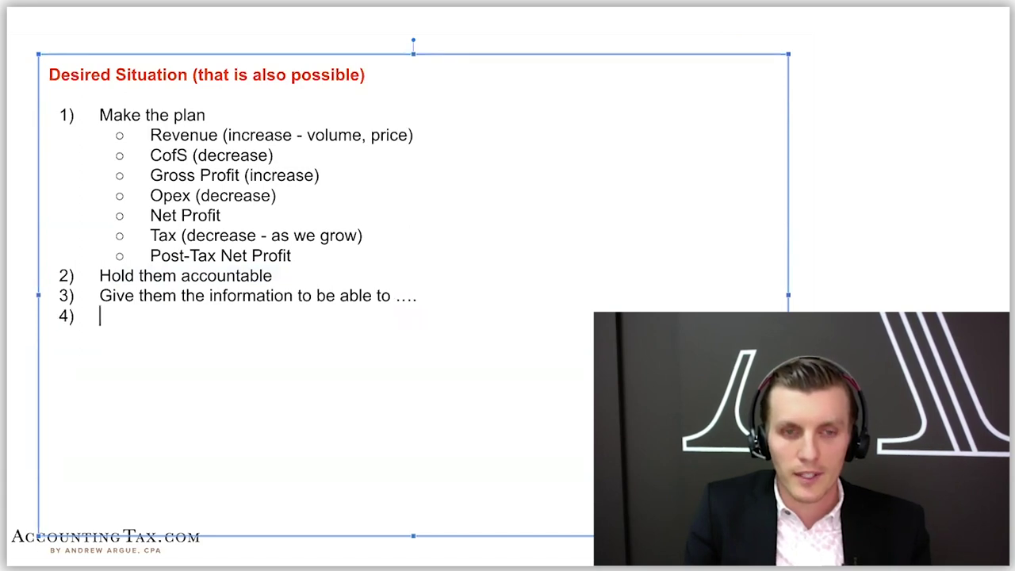
{"action": "key", "text": "Tab"}
{"action": "type", "text": "Inter"}
{"action": "key", "text": "BackSpace"}
{"action": "key", "text": "BackSpace"}
{"action": "key", "text": "BackSpace"}
{"action": "key", "text": "BackSpace"}
{"action": "key", "text": "BackSpace"}
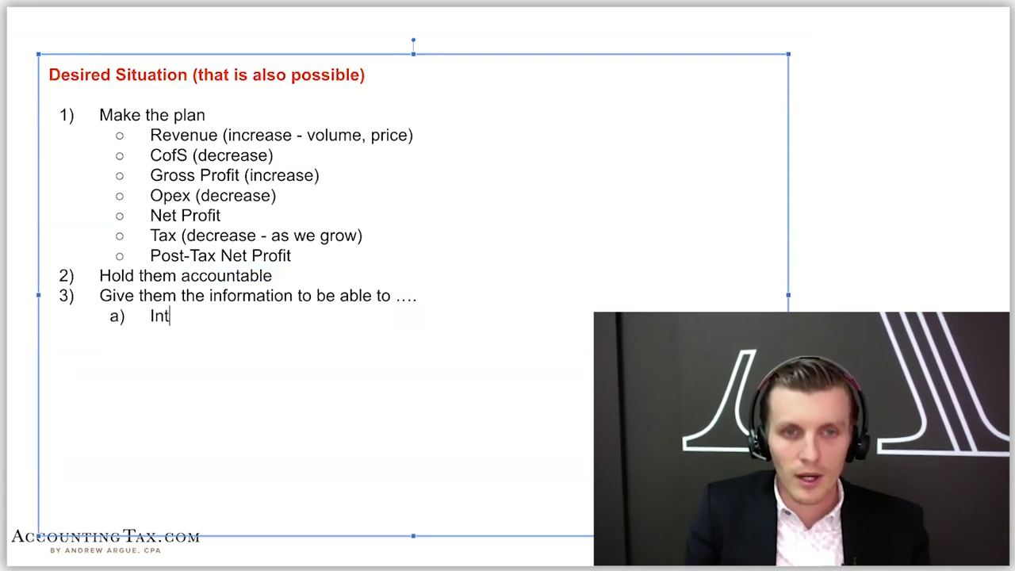
{"action": "type", "text": "Understand "}
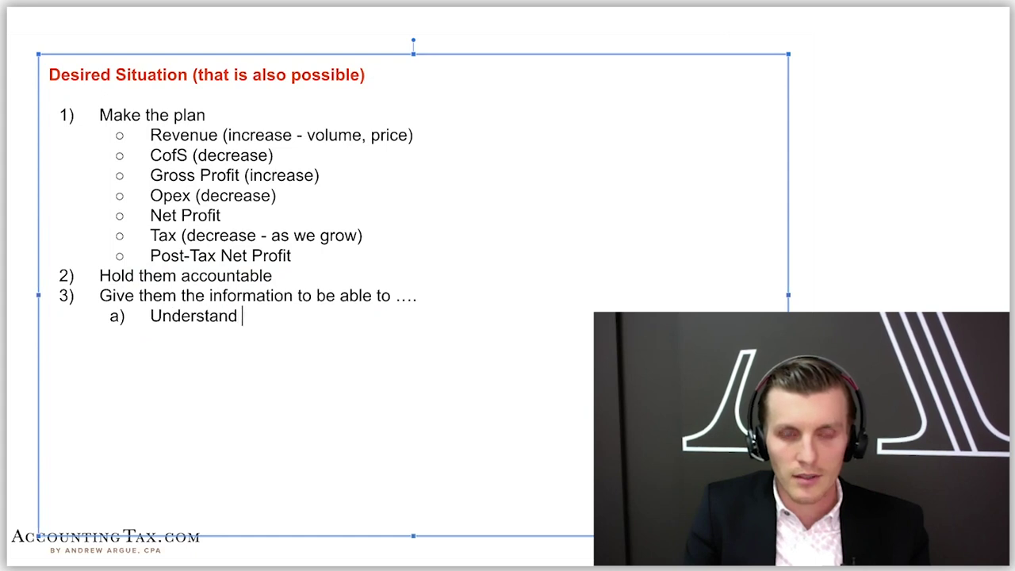
{"action": "type", "text": "results"}
Add sub-items 'Interpret them', 'Make a plan of action' and 'Get it done..' under item 3)
{"action": "key", "text": "Return"}
{"action": "type", "text": "INter"}
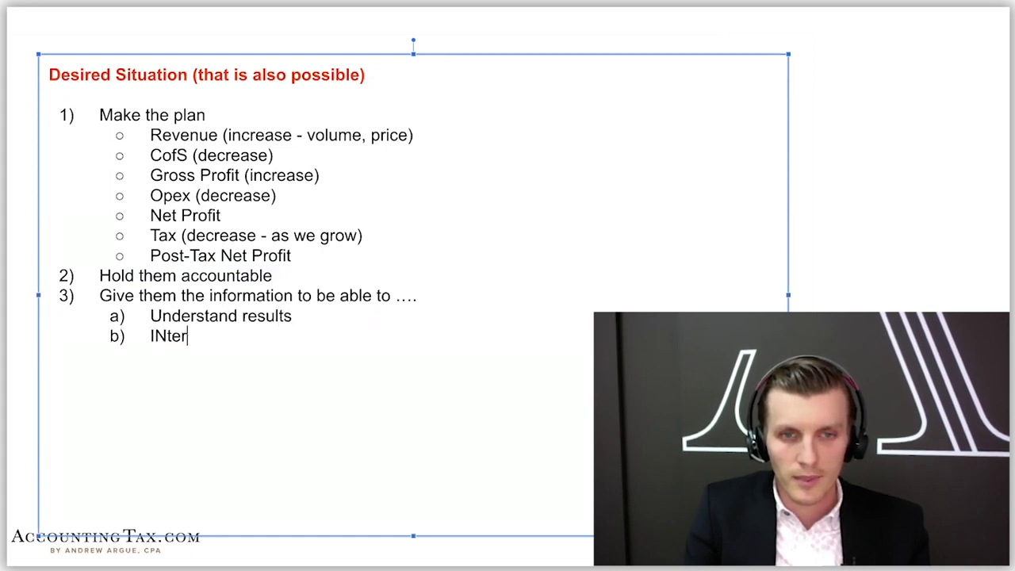
{"action": "key", "text": "BackSpace"}
{"action": "key", "text": "BackSpace"}
{"action": "key", "text": "BackSpace"}
{"action": "key", "text": "BackSpace"}
{"action": "type", "text": "nter"}
{"action": "key", "text": "BackSpace"}
{"action": "key", "text": "BackSpace"}
{"action": "key", "text": "BackSpace"}
{"action": "type", "text": "te"}
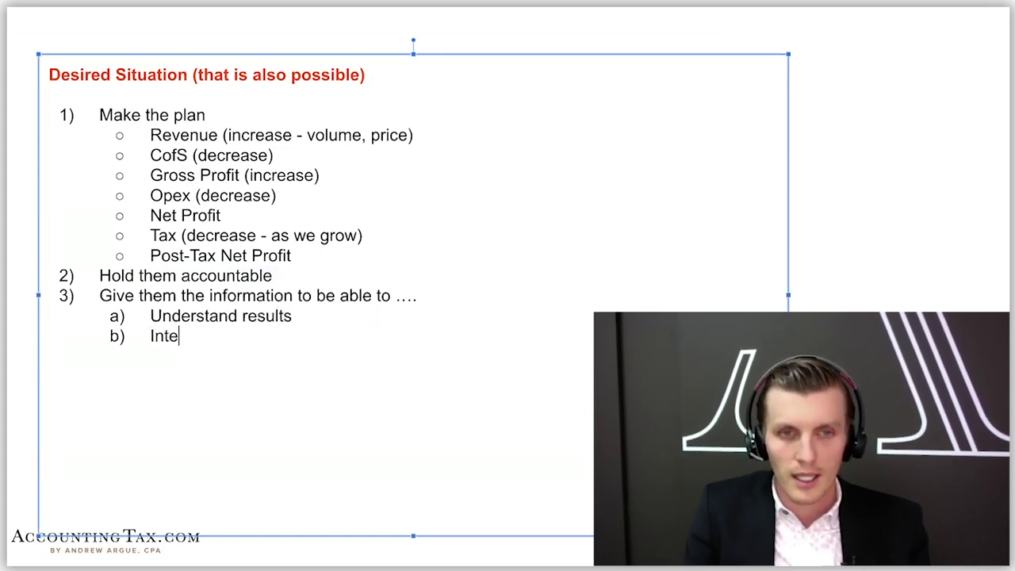
{"action": "type", "text": "rpret them"}
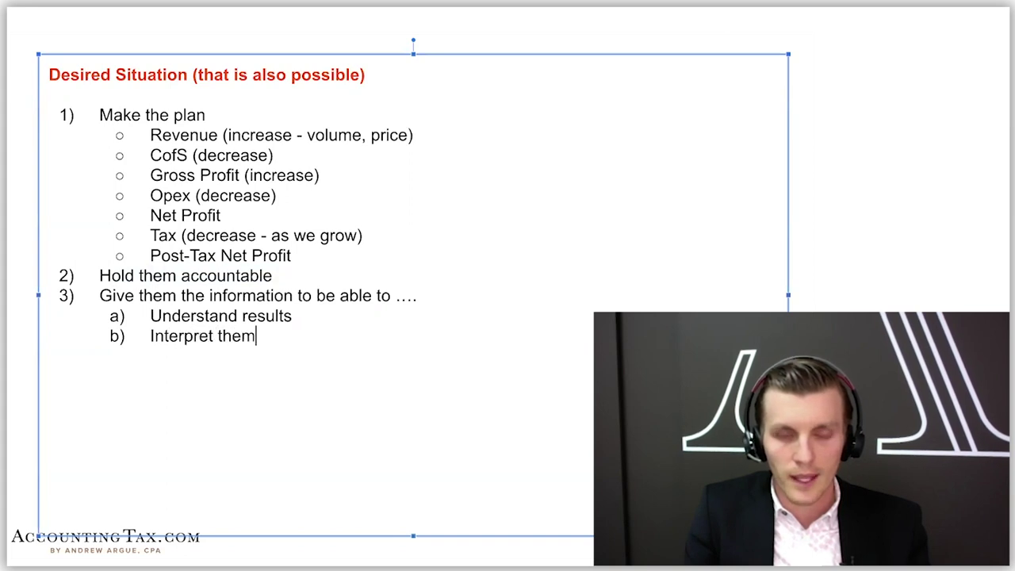
{"action": "key", "text": "Return"}
{"action": "type", "text": "M"}
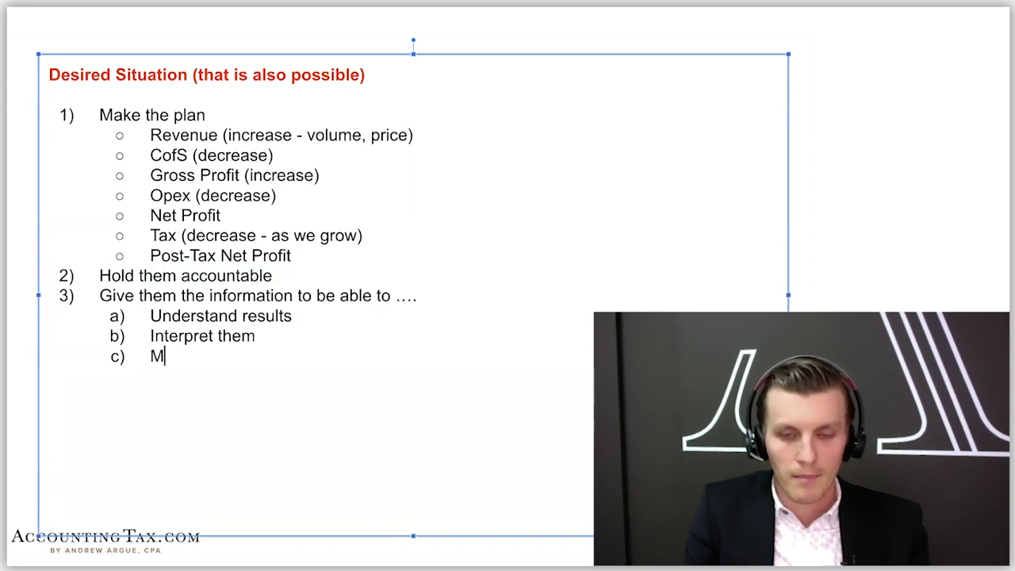
{"action": "type", "text": "ake a plan of action"}
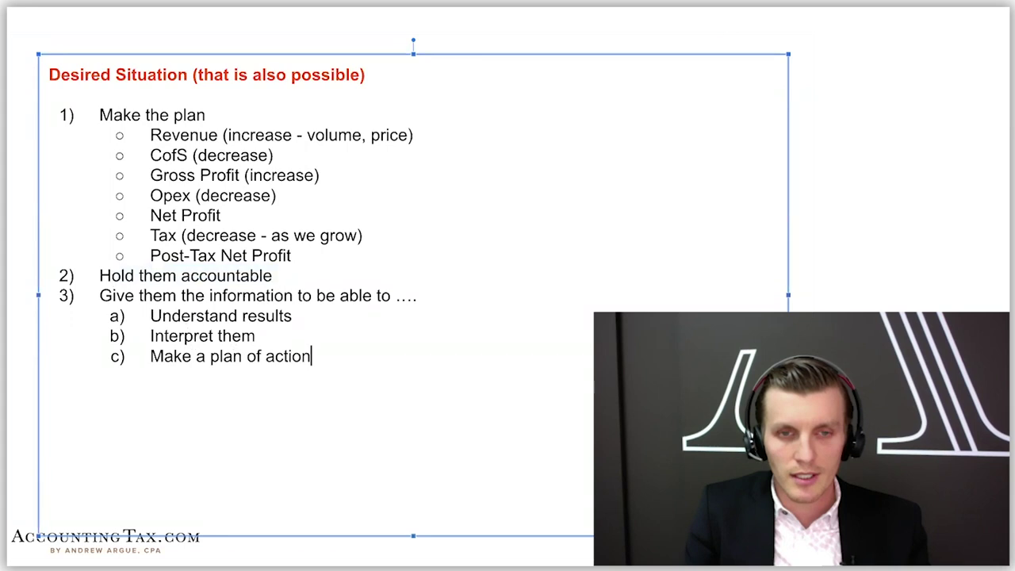
{"action": "key", "text": "Return"}
{"action": "type", "text": "Get it done.."}
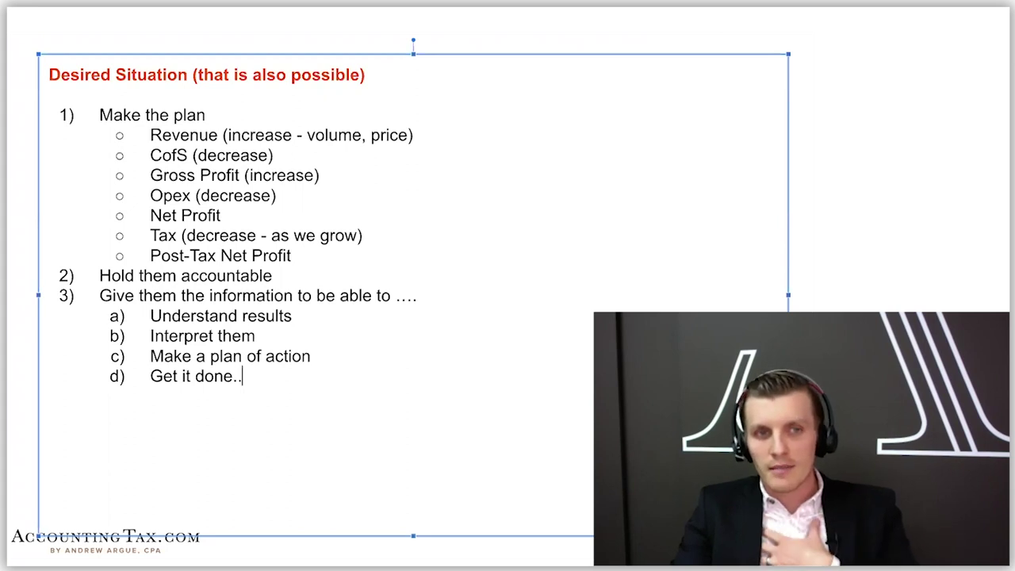
Append ' - Screwed' to the Current Situation title and ' - way better' to the Desired Situation title
{"action": "key", "text": "Page_Up"}
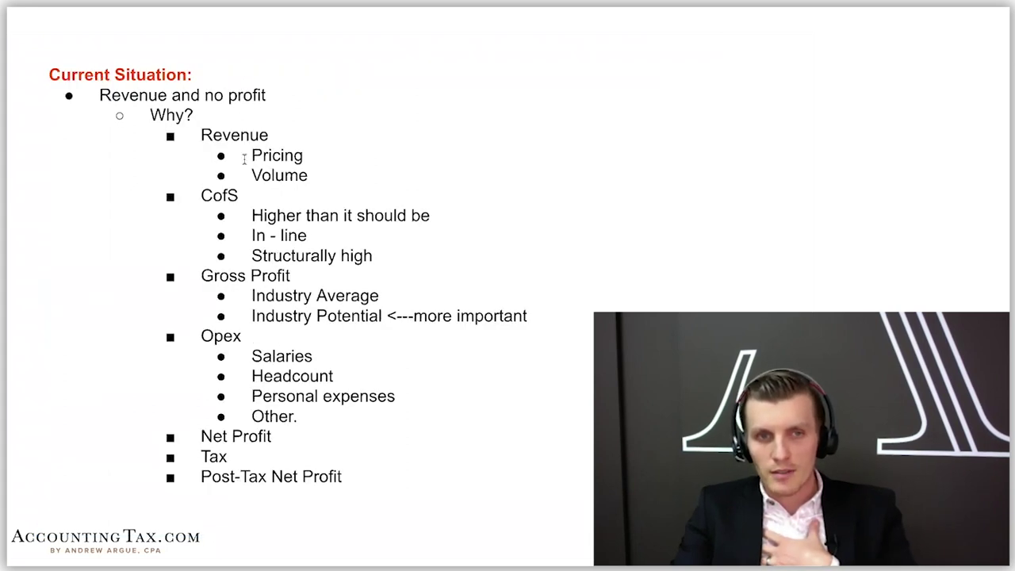
{"action": "left_click", "coordinate": [191, 74]}
{"action": "type", "text": "- Screwed"}
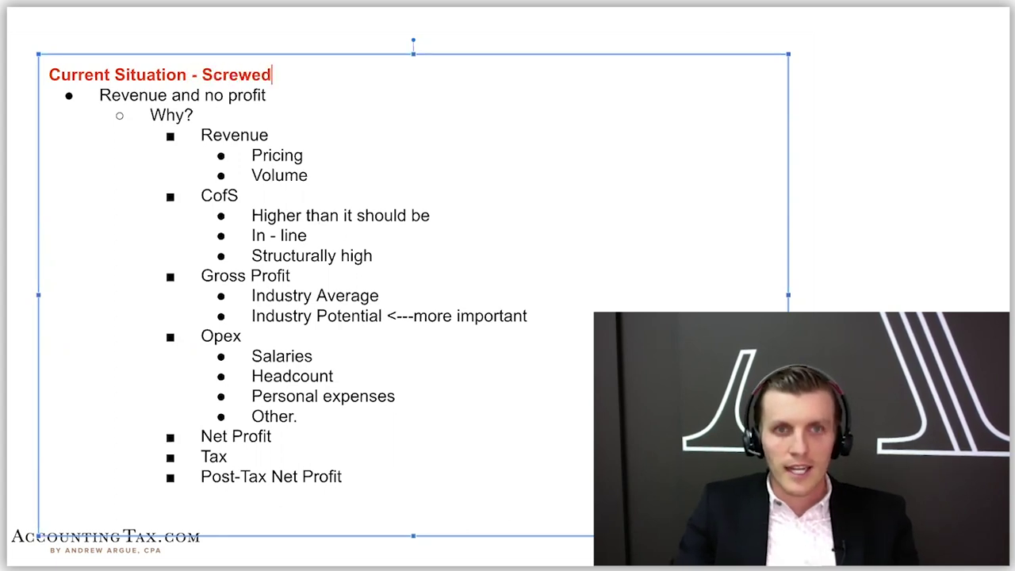
{"action": "key", "text": "Page_Down"}
{"action": "left_click", "coordinate": [363, 75]}
{"action": "type", "text": "- "}
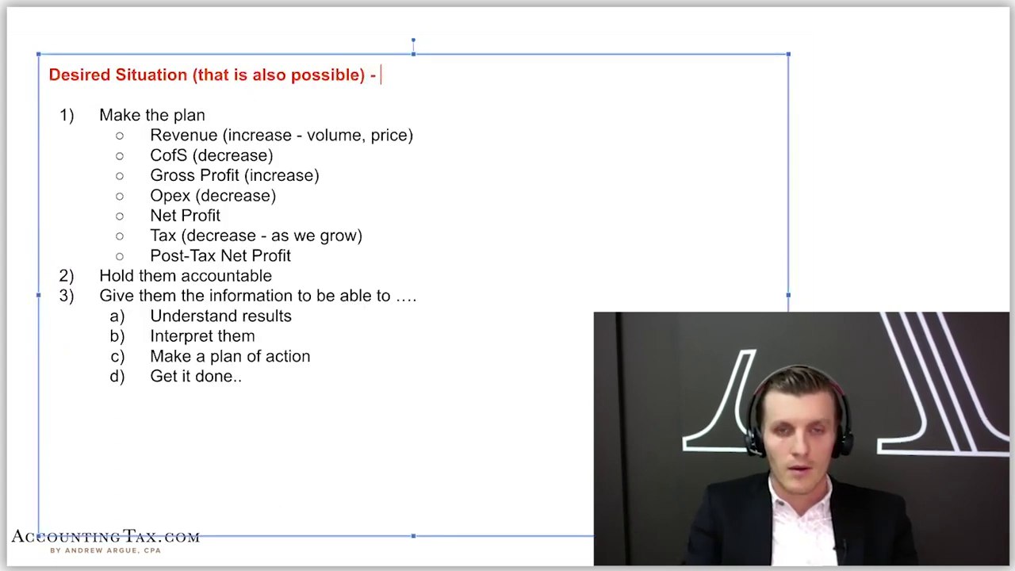
{"action": "type", "text": "way better"}
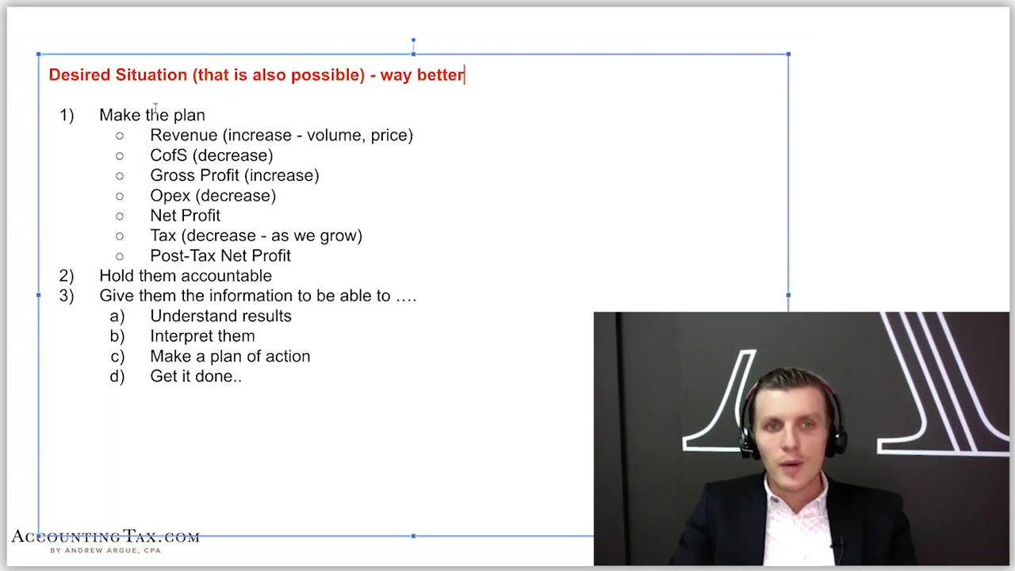
Select the whole plan, then place the caret after (3%) on the first Salary line
{"action": "left_click", "coordinate": [158, 115]}
{"action": "left_click", "coordinate": [170, 379], "text": "shift"}
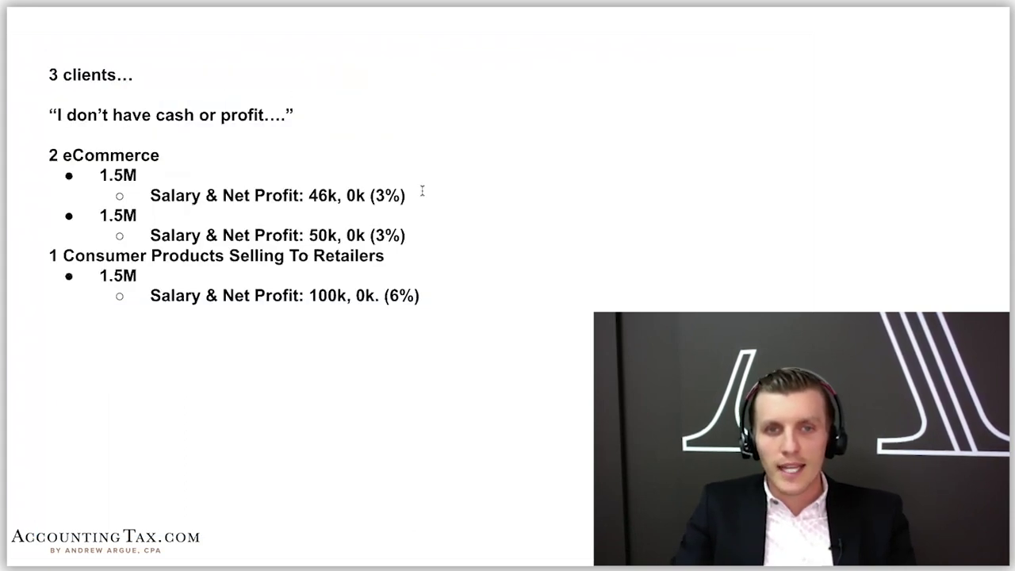
{"action": "left_click", "coordinate": [390, 195]}
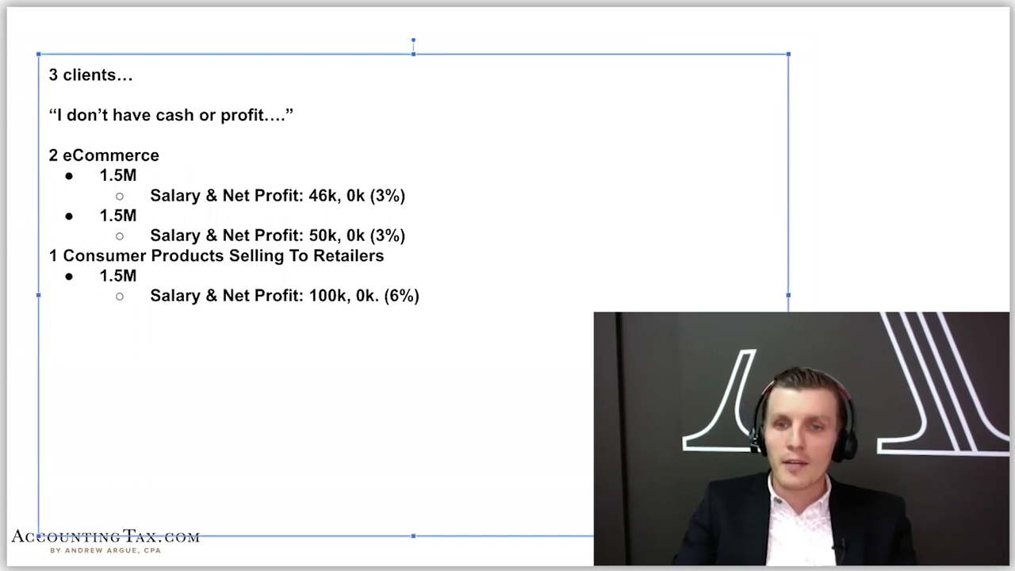
{"action": "type", "text": "250,0"}
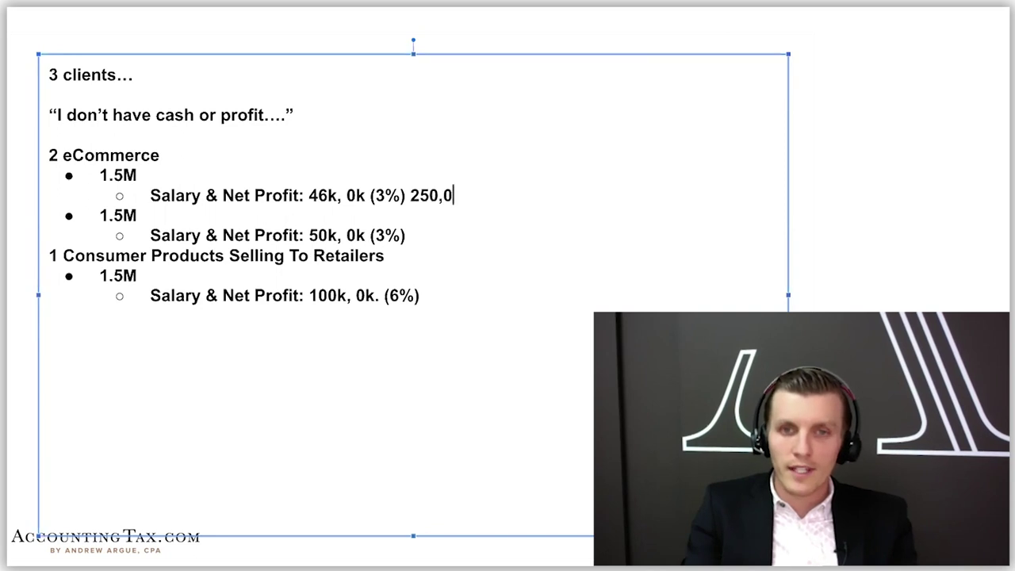
{"action": "type", "text": "00..."}
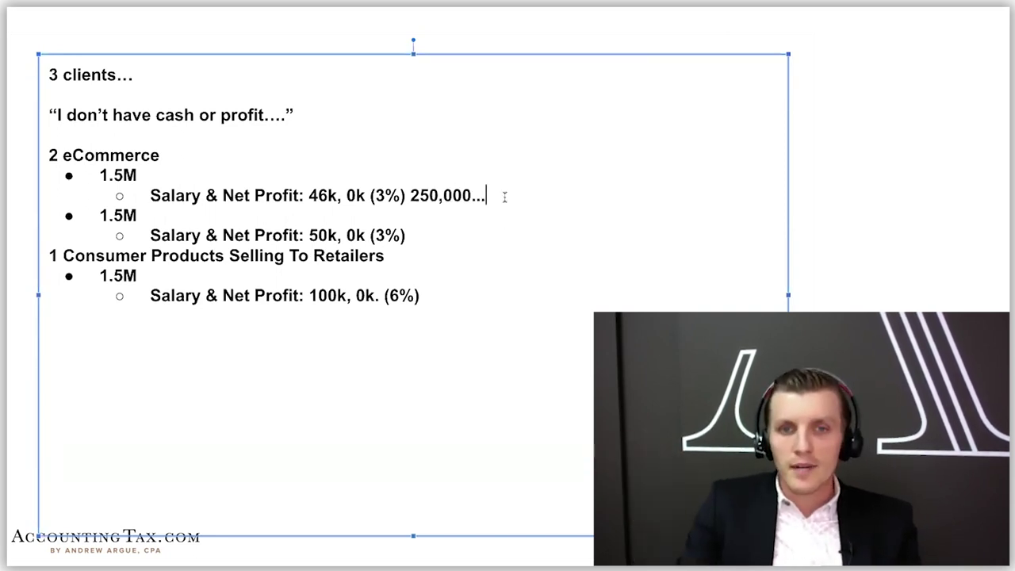
{"action": "left_click_drag", "start_coordinate": [507, 195], "coordinate": [411, 195]}
{"action": "key", "text": "ctrl+c"}
{"action": "left_click", "coordinate": [423, 236]}
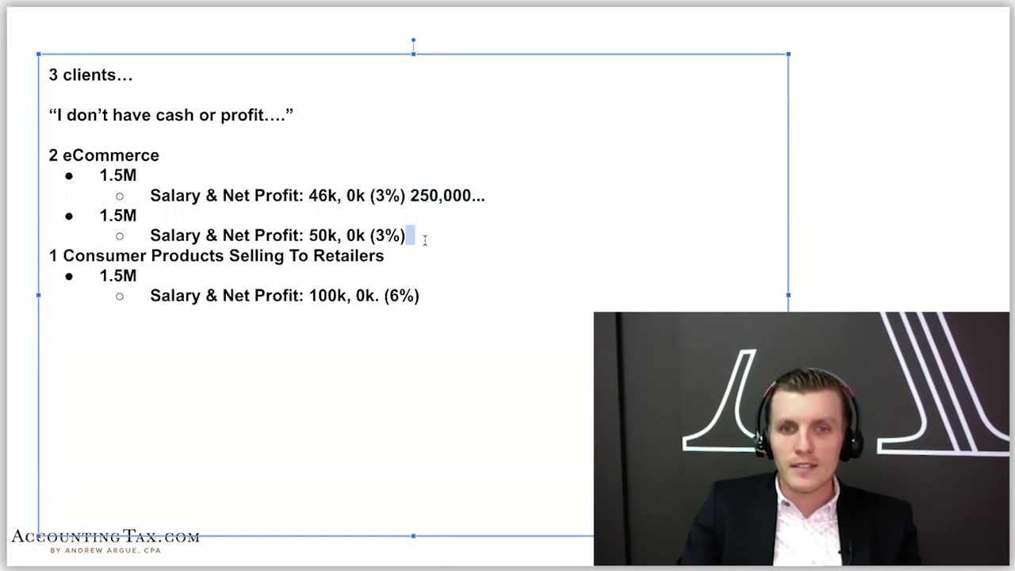
{"action": "key", "text": "ctrl+v"}
{"action": "key", "text": "BackSpace"}
{"action": "type", "text": "1"}
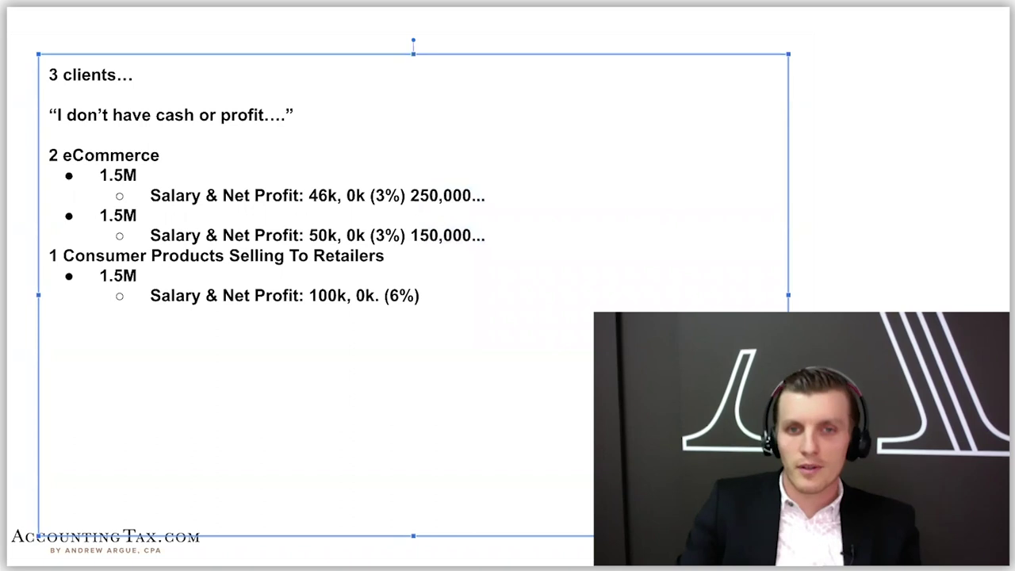
{"action": "left_click", "coordinate": [452, 297]}
{"action": "key", "text": "ctrl+v"}
{"action": "key", "text": "Left"}
{"action": "key", "text": "Left"}
{"action": "key", "text": "Left"}
{"action": "key", "text": "Left"}
{"action": "key", "text": "Left"}
{"action": "key", "text": "Left"}
{"action": "key", "text": "Left"}
{"action": "key", "text": "Left"}
{"action": "key", "text": "Left"}
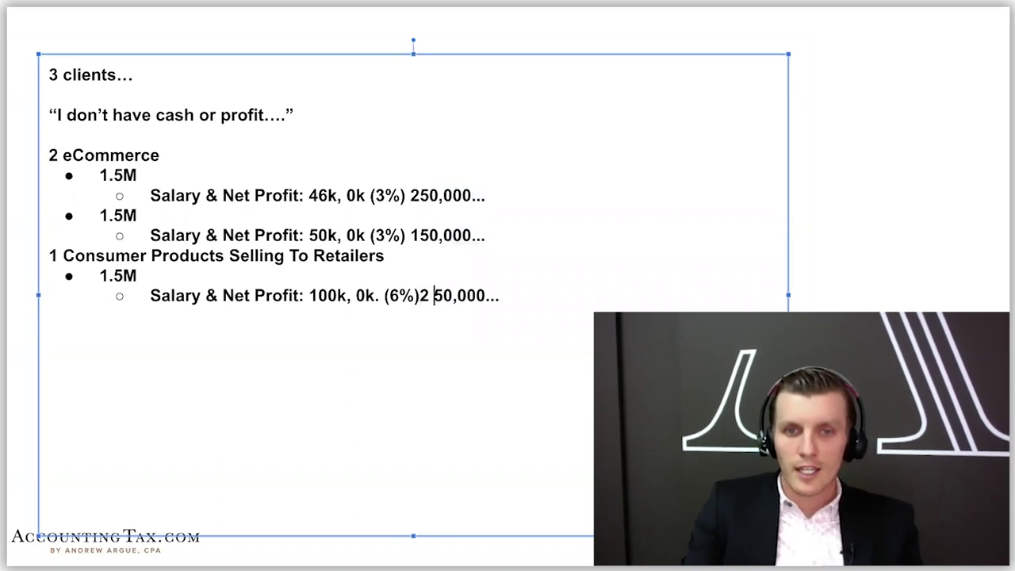
{"action": "key", "text": "BackSpace"}
{"action": "type", "text": "4"}
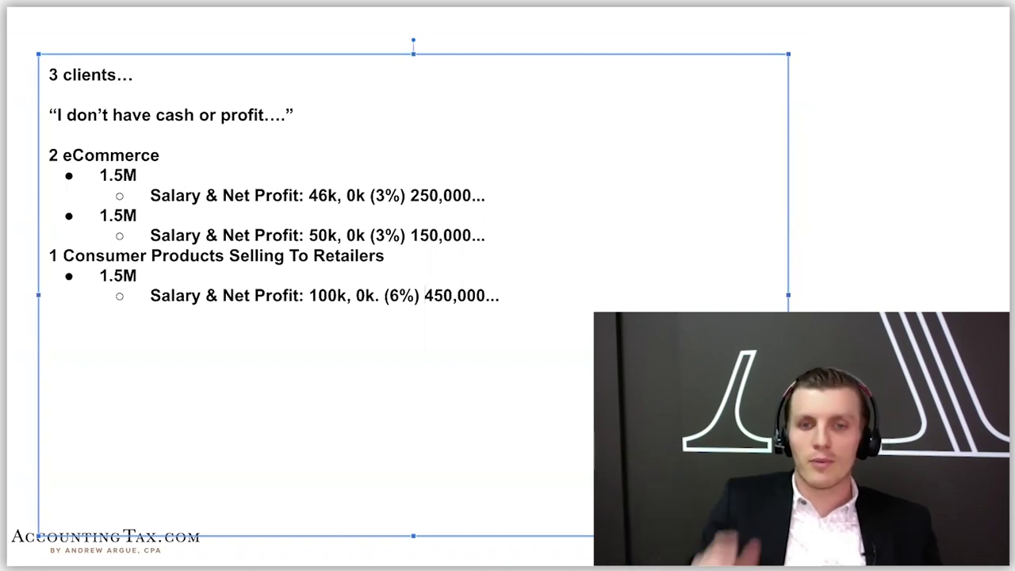
{"action": "left_click_drag", "start_coordinate": [487, 197], "coordinate": [400, 197]}
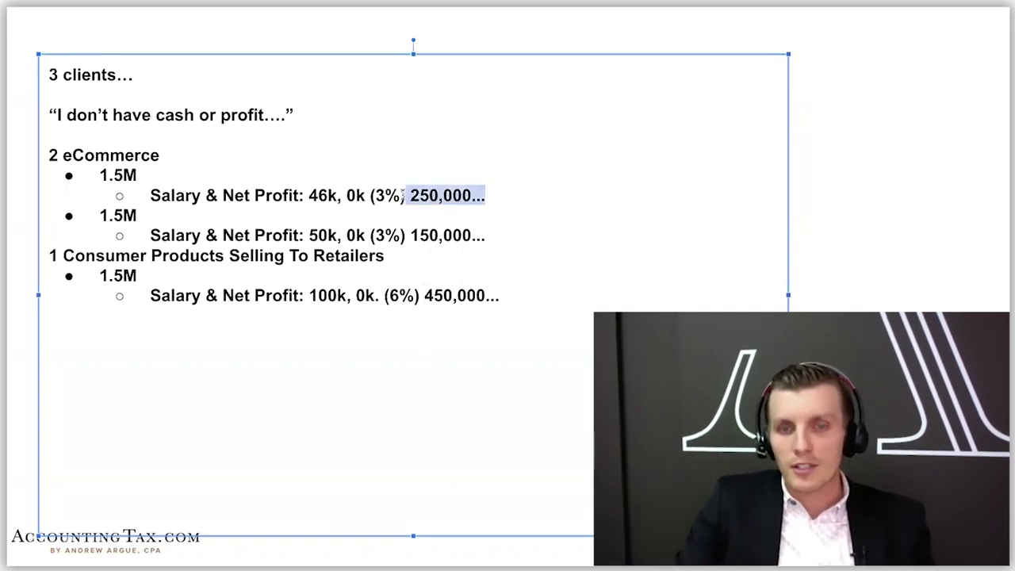
{"action": "left_click", "coordinate": [493, 215]}
{"action": "left_click_drag", "start_coordinate": [496, 236], "coordinate": [408, 235]}
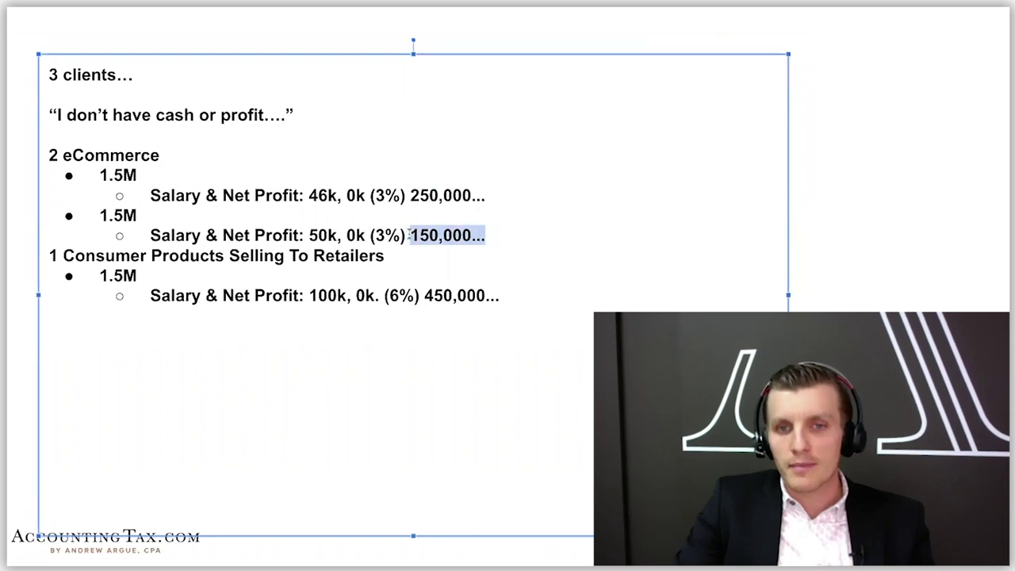
{"action": "left_click_drag", "start_coordinate": [510, 296], "coordinate": [468, 296]}
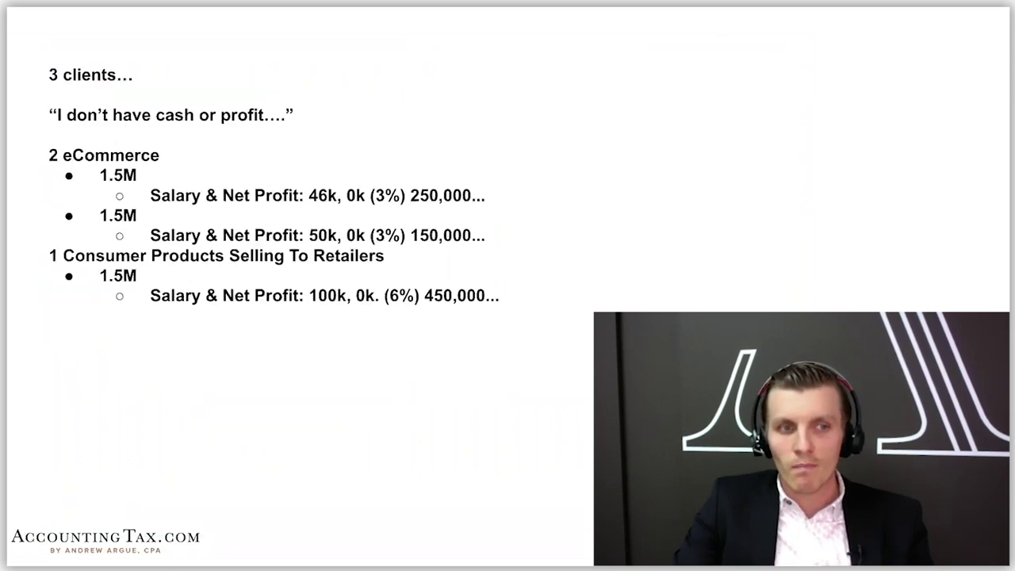
End the first Salary line with '// 200,000 // 65k' and begin the second with '/// 100,000'
{"action": "left_click", "coordinate": [476, 204]}
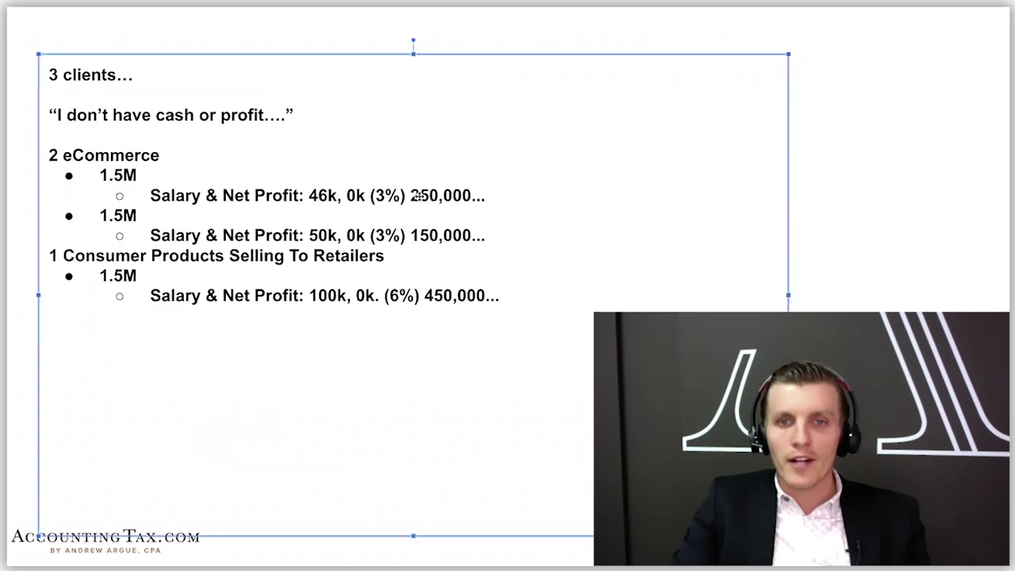
{"action": "left_click", "coordinate": [485, 195]}
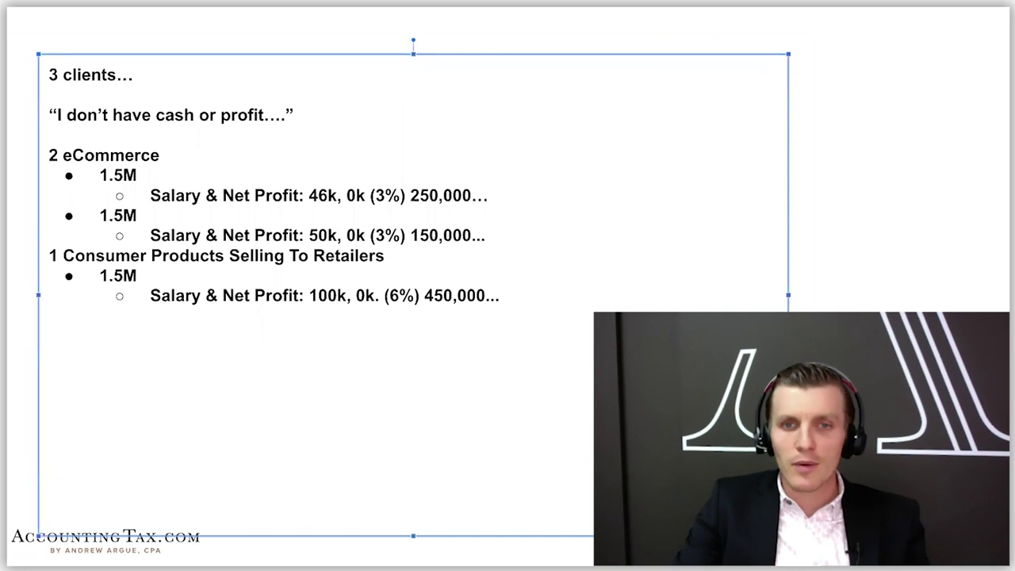
{"action": "type", "text": "// 20,00"}
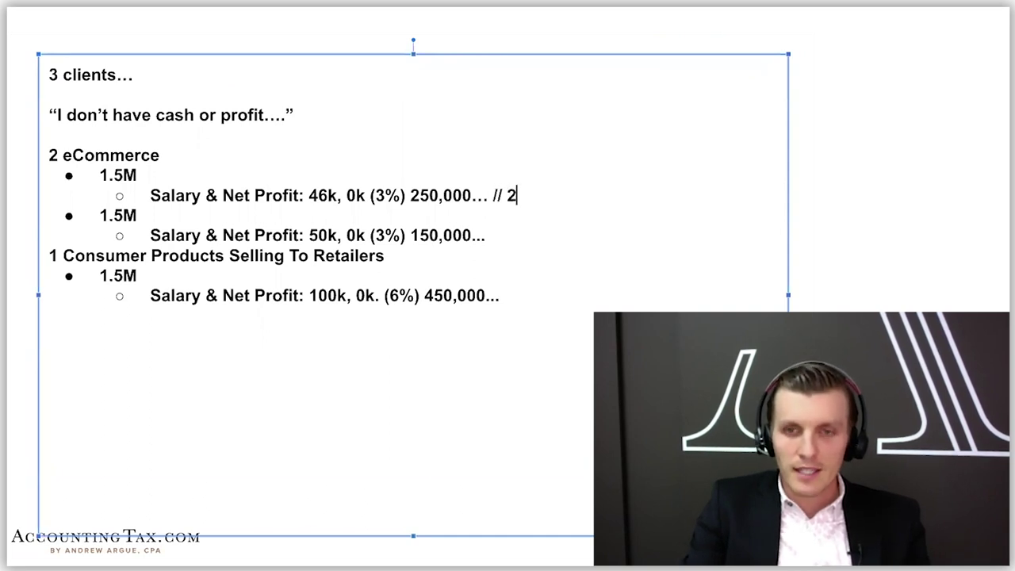
{"action": "key", "text": "BackSpace"}
{"action": "key", "text": "BackSpace"}
{"action": "key", "text": "BackSpace"}
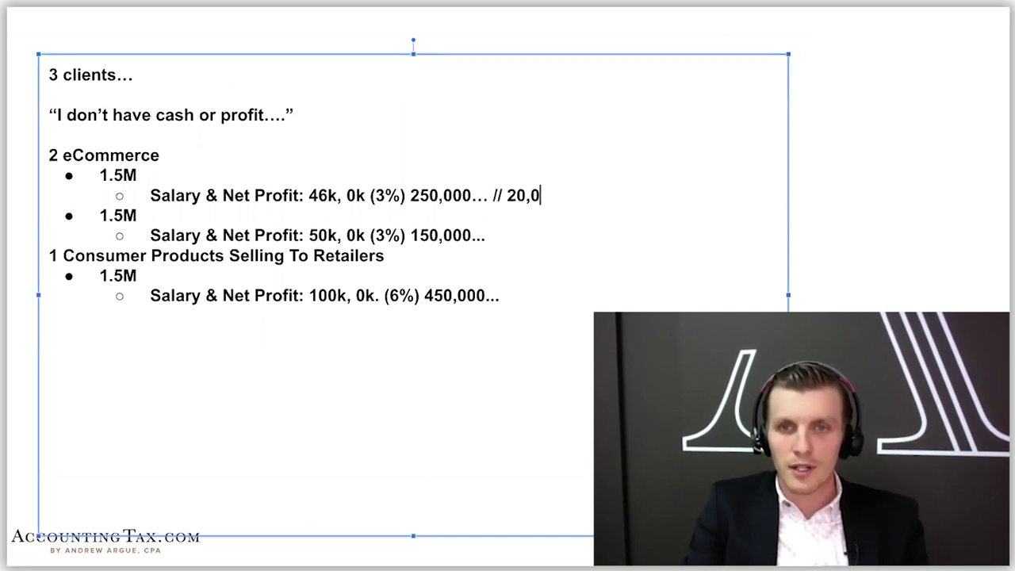
{"action": "type", "text": "0,000"}
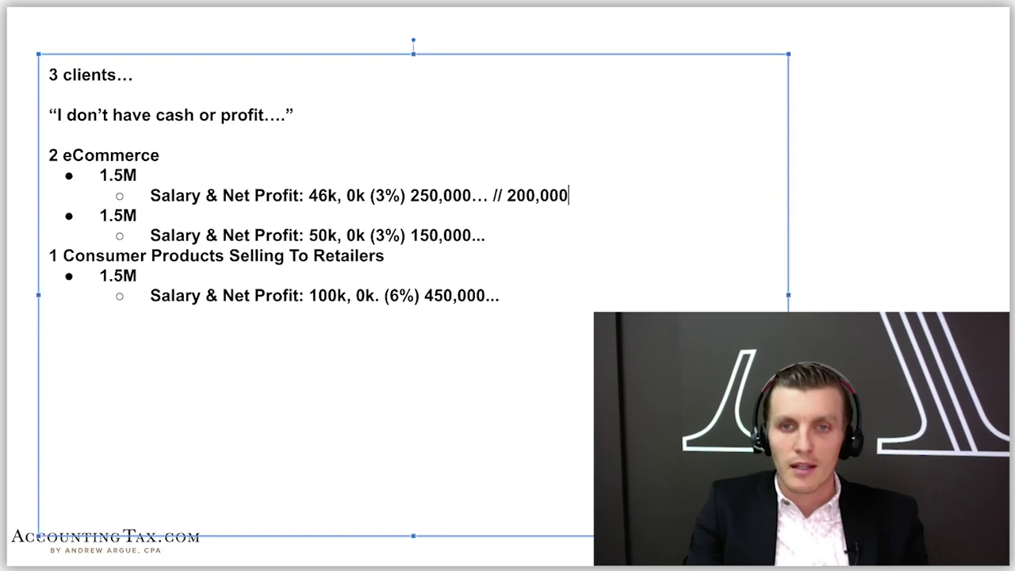
{"action": "type", "text": " //"}
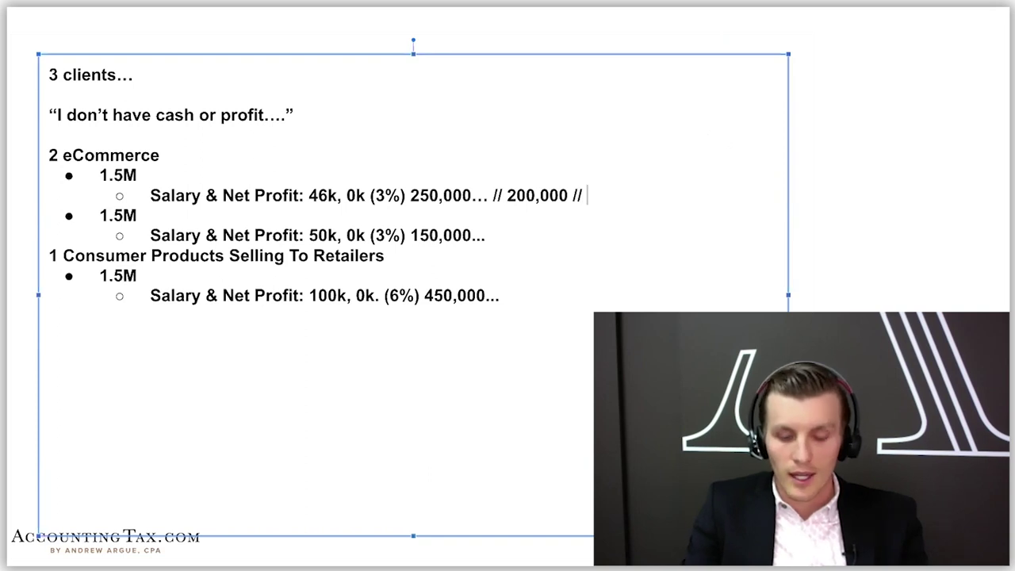
{"action": "type", "text": " 7"}
{"action": "key", "text": "BackSpace"}
{"action": "type", "text": "65k"}
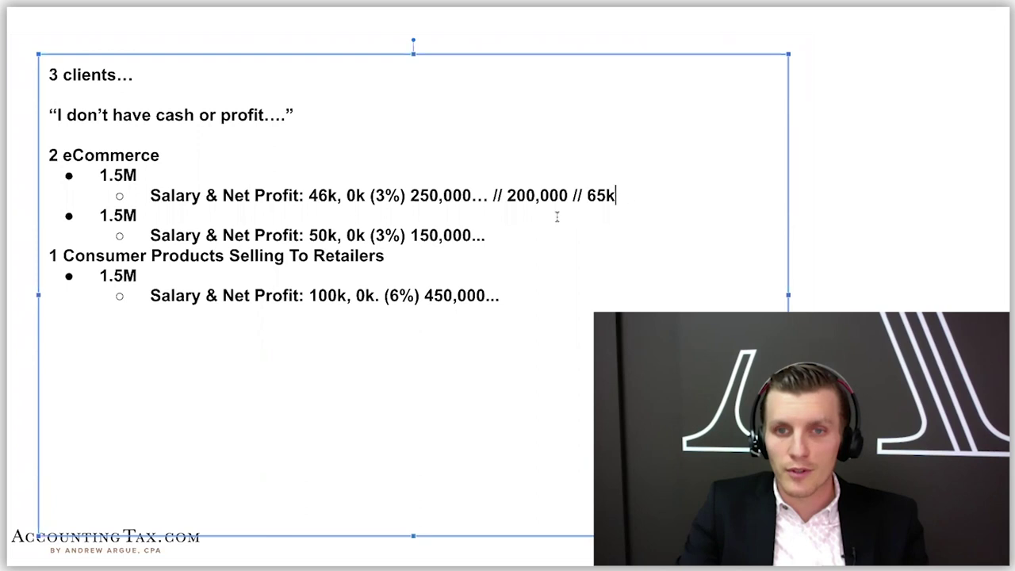
{"action": "type", "text": " //"}
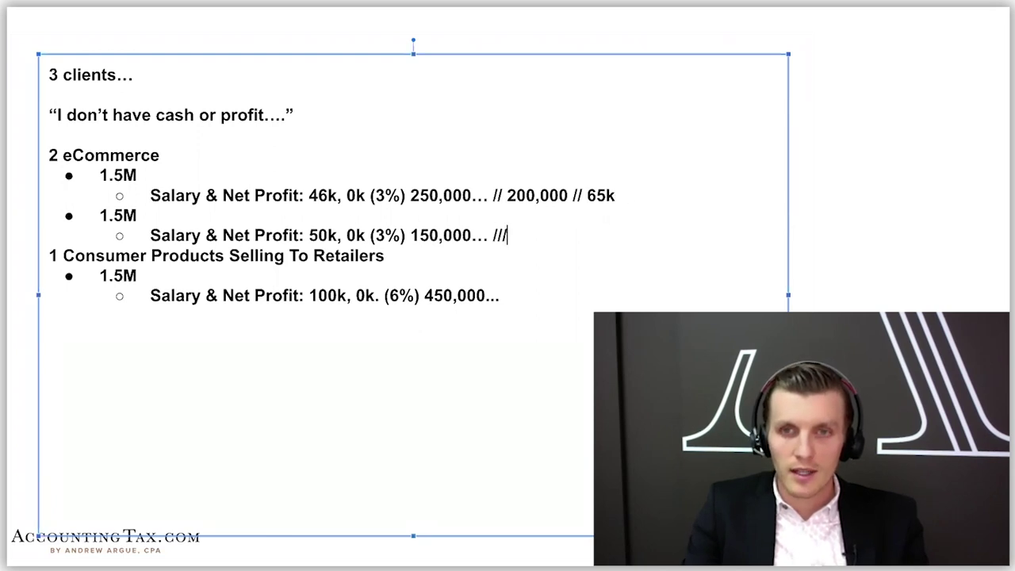
{"action": "type", "text": "/ 1"}
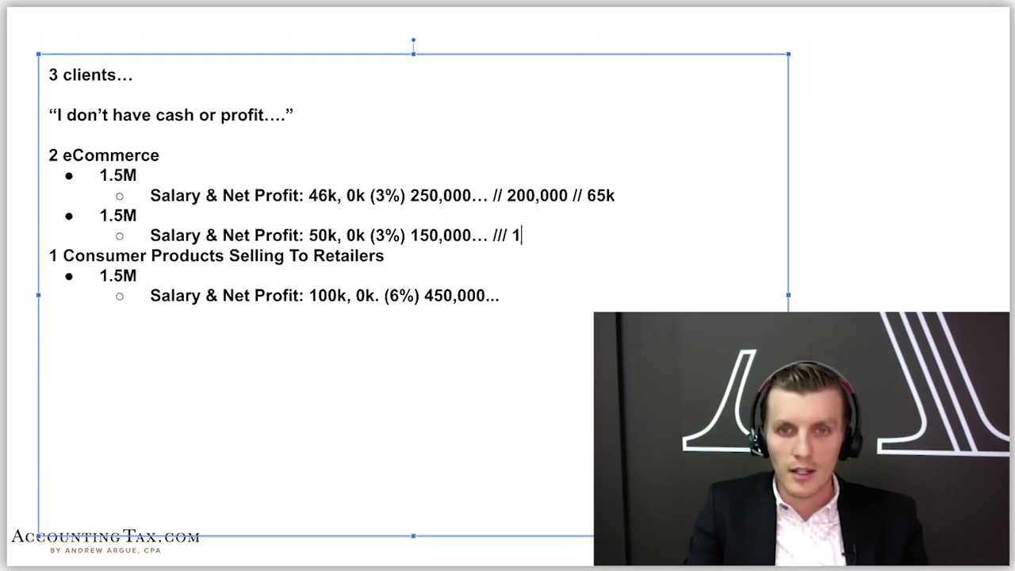
{"action": "type", "text": "00,000"}
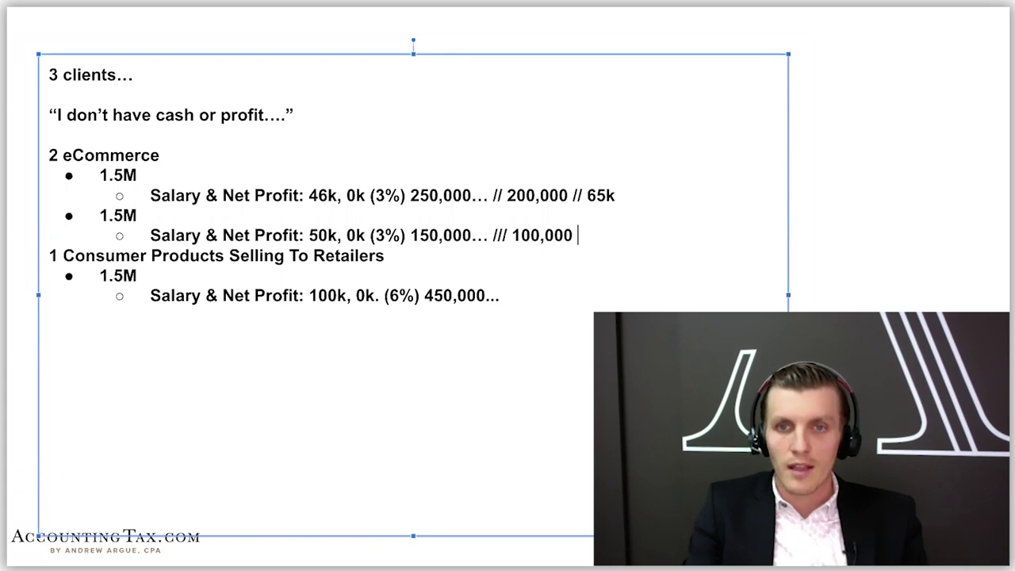
{"action": "type", "text": " // 300"}
Finish the second line's fee as 30k and end the third line with '/// 350,000 / 115k'
{"action": "key", "text": "BackSpace"}
{"action": "type", "text": ","}
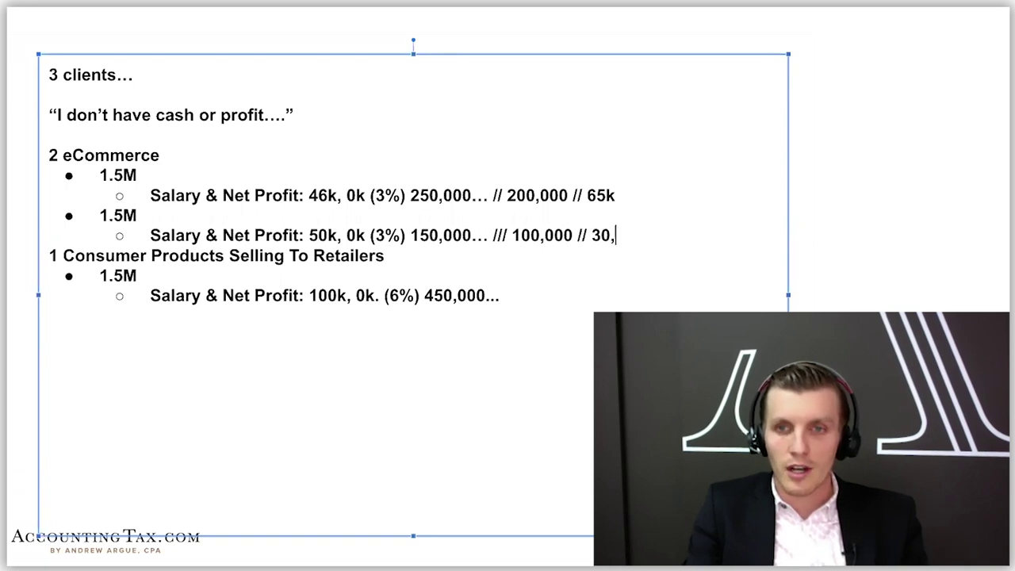
{"action": "type", "text": "000"}
{"action": "key", "text": "BackSpace"}
{"action": "key", "text": "BackSpace"}
{"action": "key", "text": "BackSpace"}
{"action": "key", "text": "BackSpace"}
{"action": "type", "text": "k"}
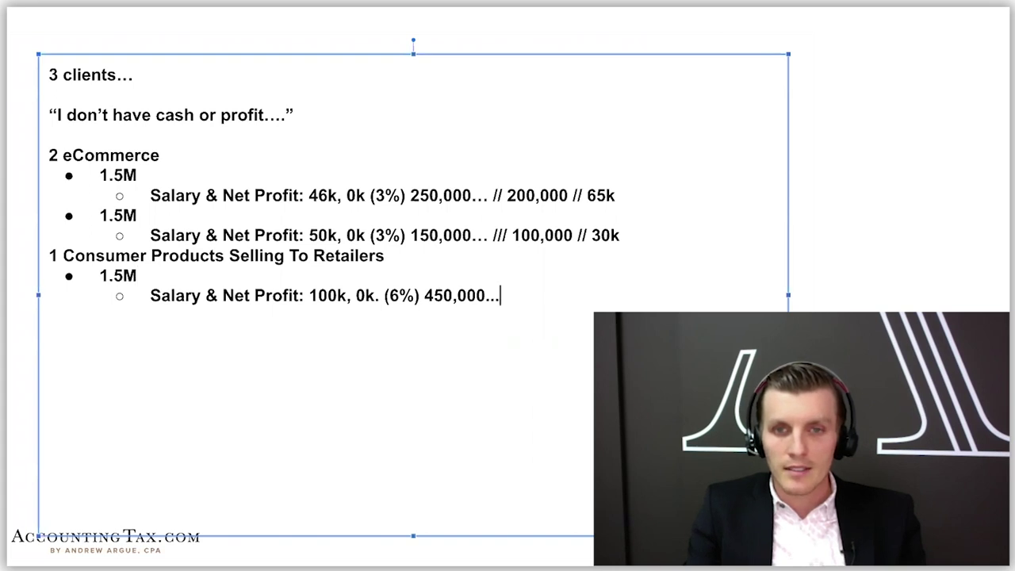
{"action": "type", "text": " ///3"}
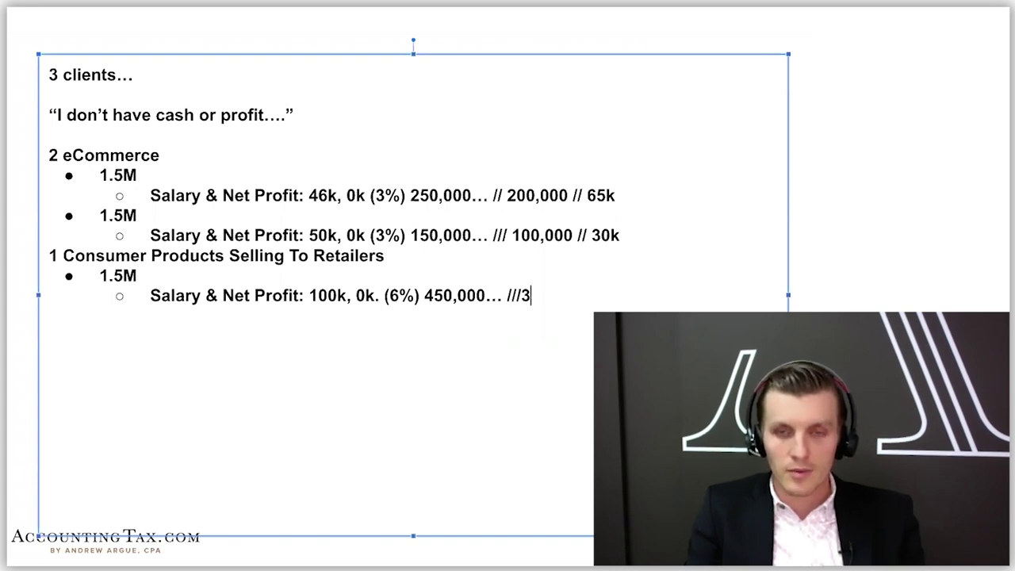
{"action": "key", "text": "BackSpace"}
{"action": "type", "text": "350,000 /"}
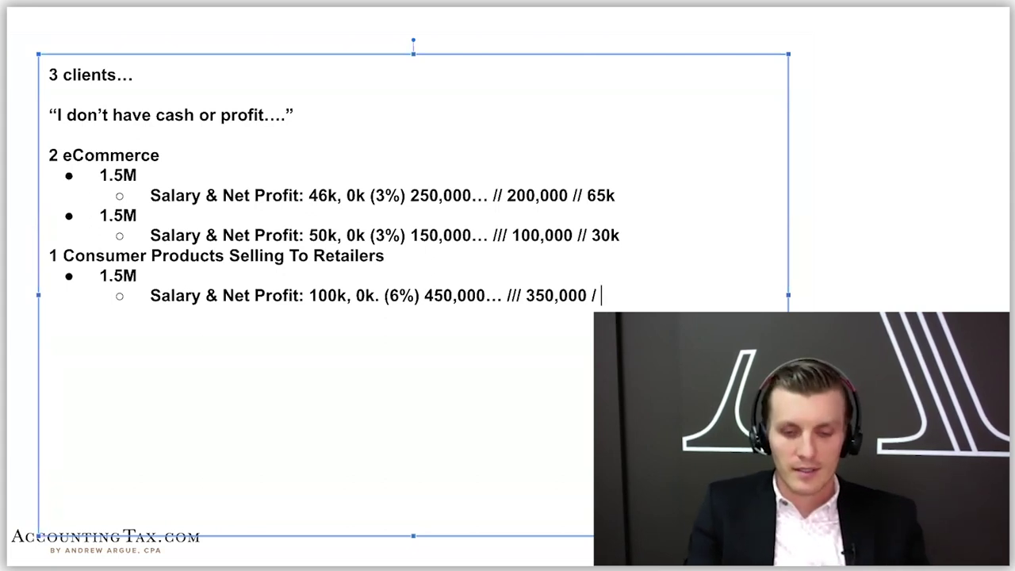
{"action": "type", "text": "1"}
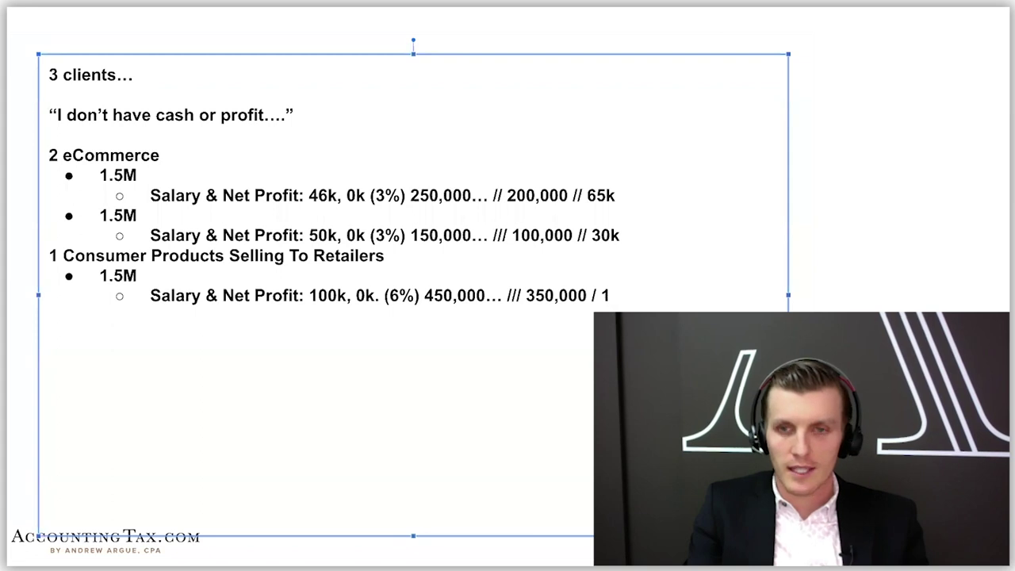
{"action": "type", "text": "15k"}
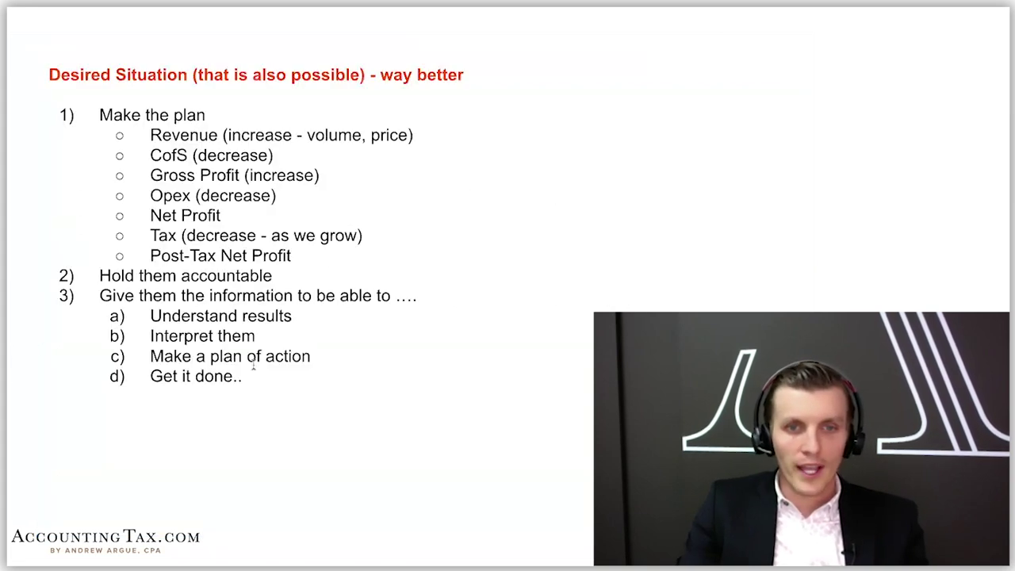
Add numbered item 4) '80% BEHAVIOR, 20% ACCOUNTING' after 'Get it done..'
{"action": "left_click", "coordinate": [252, 374]}
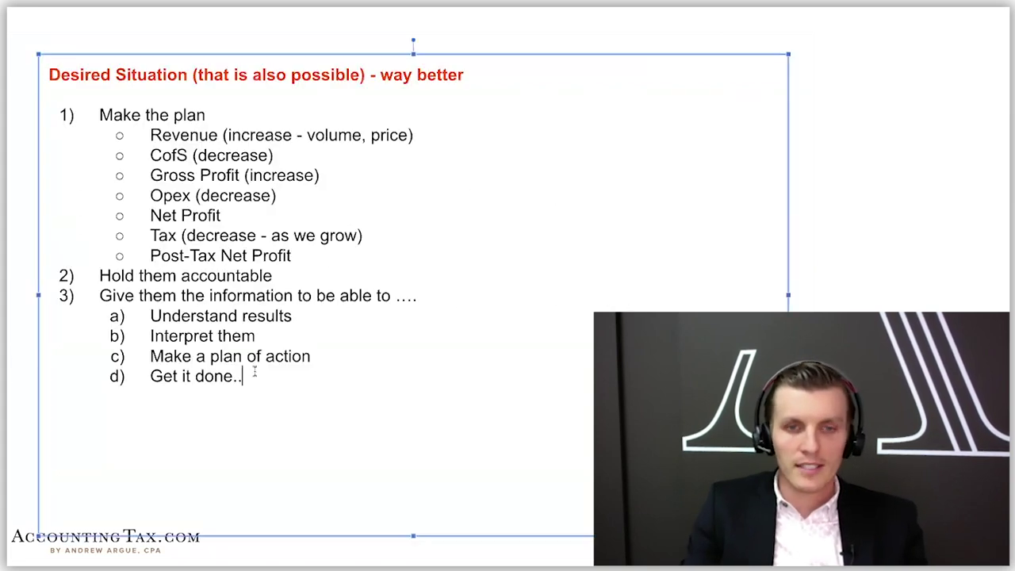
{"action": "key", "text": "Return"}
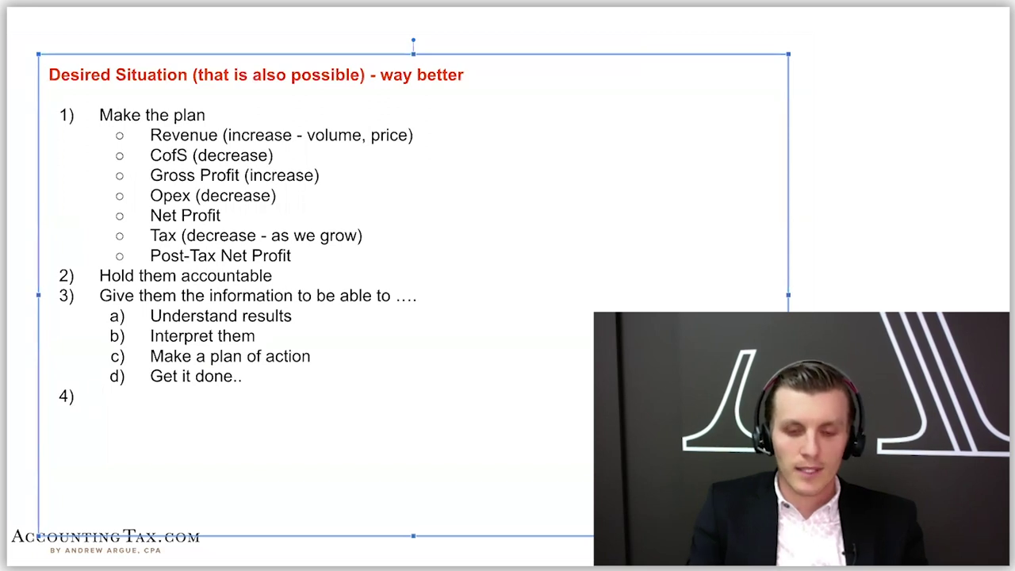
{"action": "type", "text": "80% "}
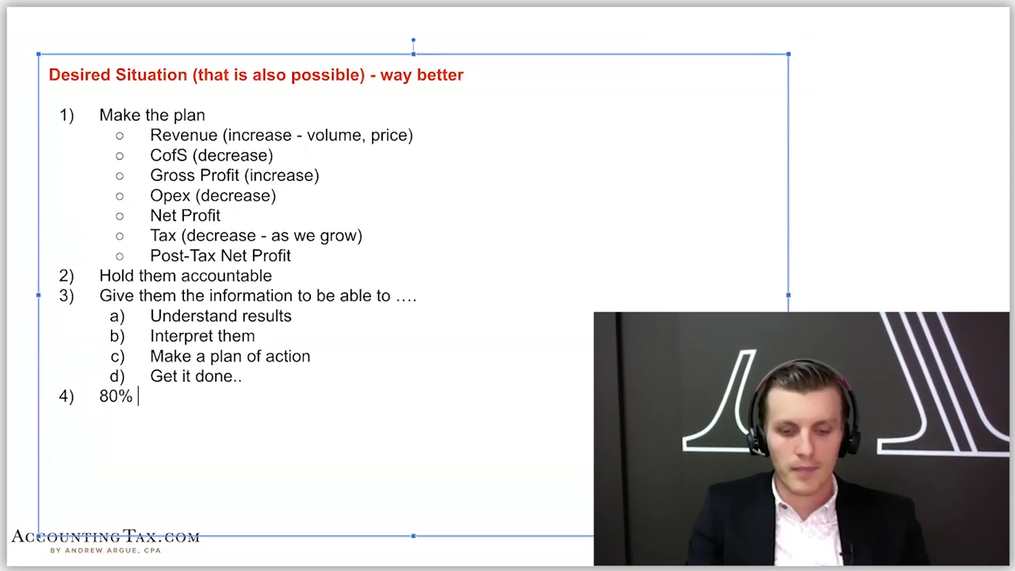
{"action": "type", "text": "BEHAV"}
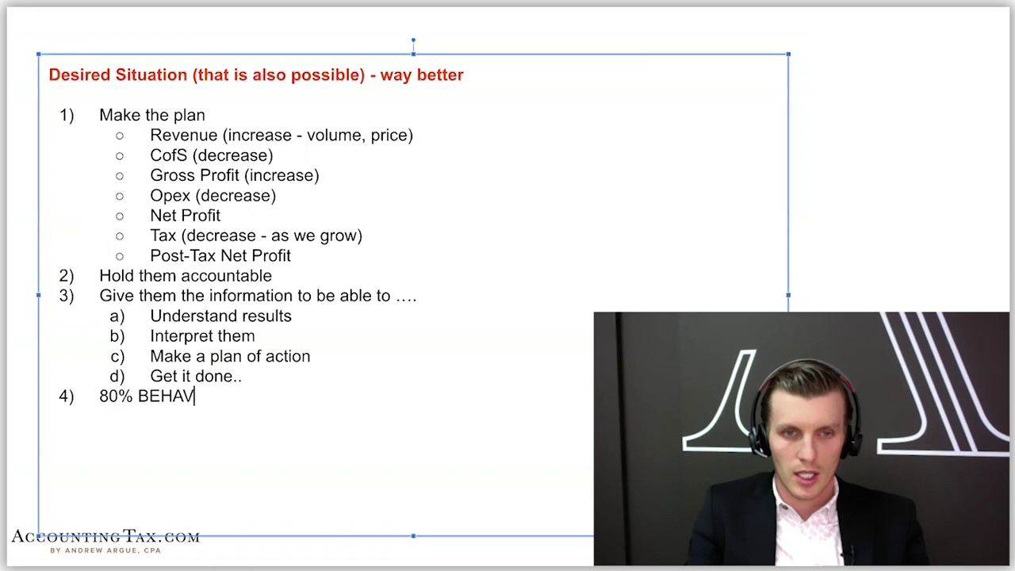
{"action": "type", "text": "IOR, 20% A"}
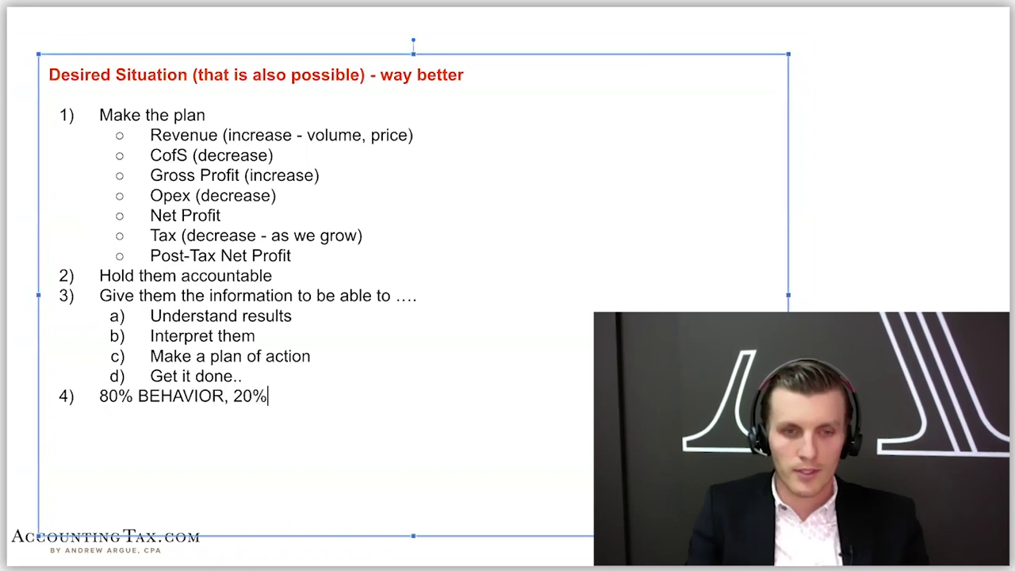
{"action": "type", "text": "CCOUNTING"}
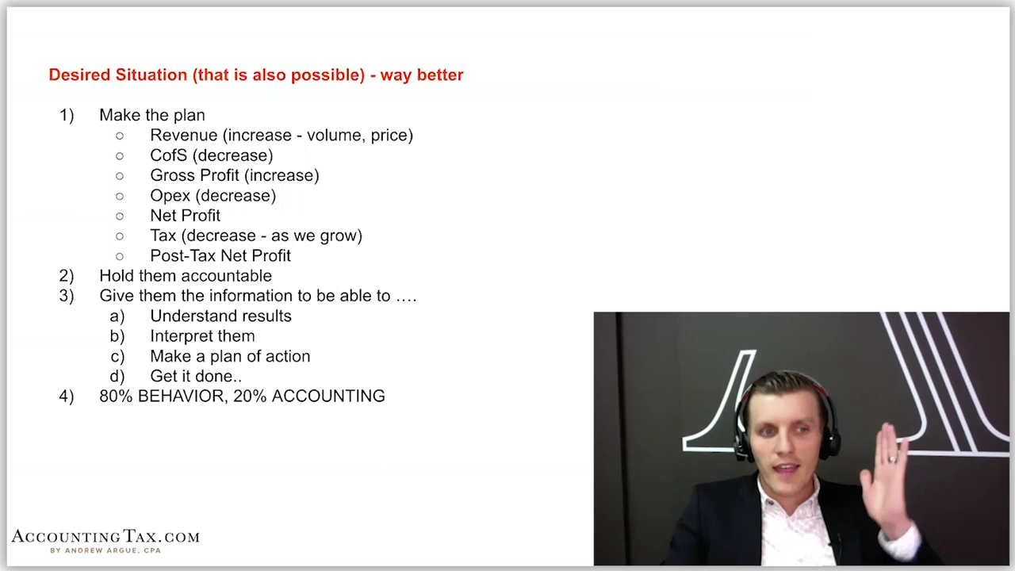
{"action": "key", "text": "Right"}
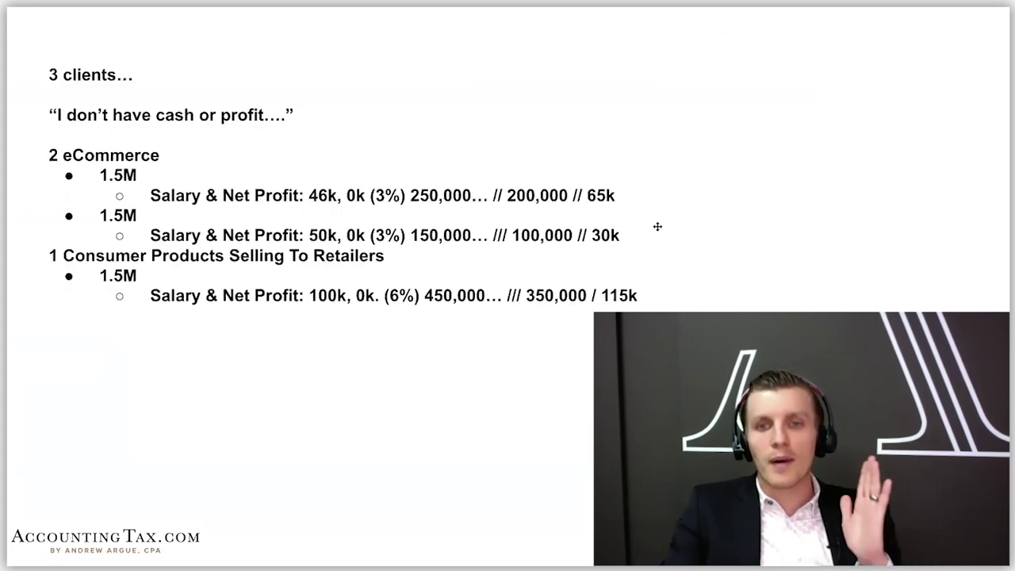
Highlight the 200,000, 100,000 and 350,000 targets, then the last and first clients' current profits
{"action": "left_click_drag", "start_coordinate": [572, 195], "coordinate": [470, 195]}
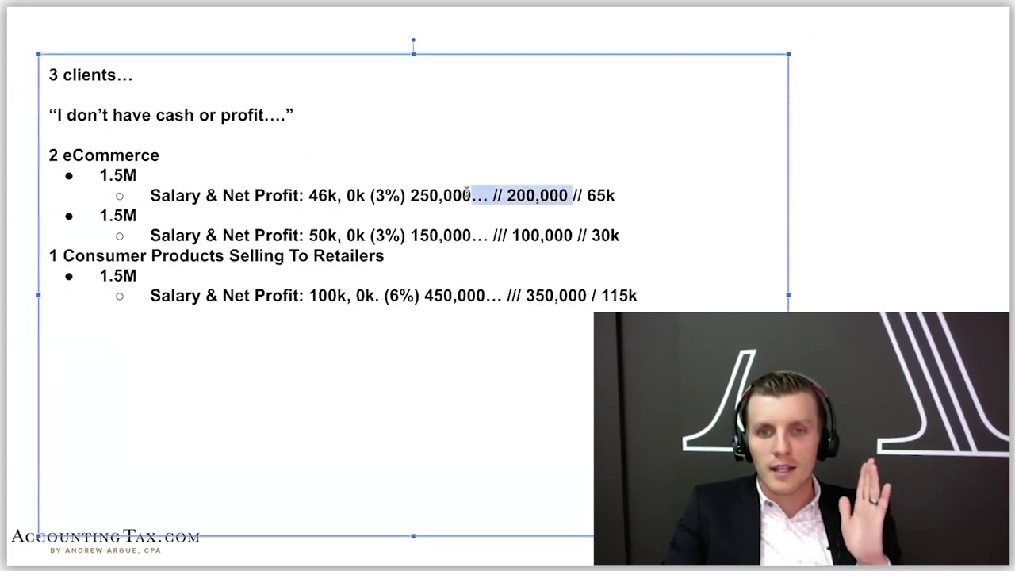
{"action": "left_click_drag", "start_coordinate": [578, 234], "coordinate": [511, 235]}
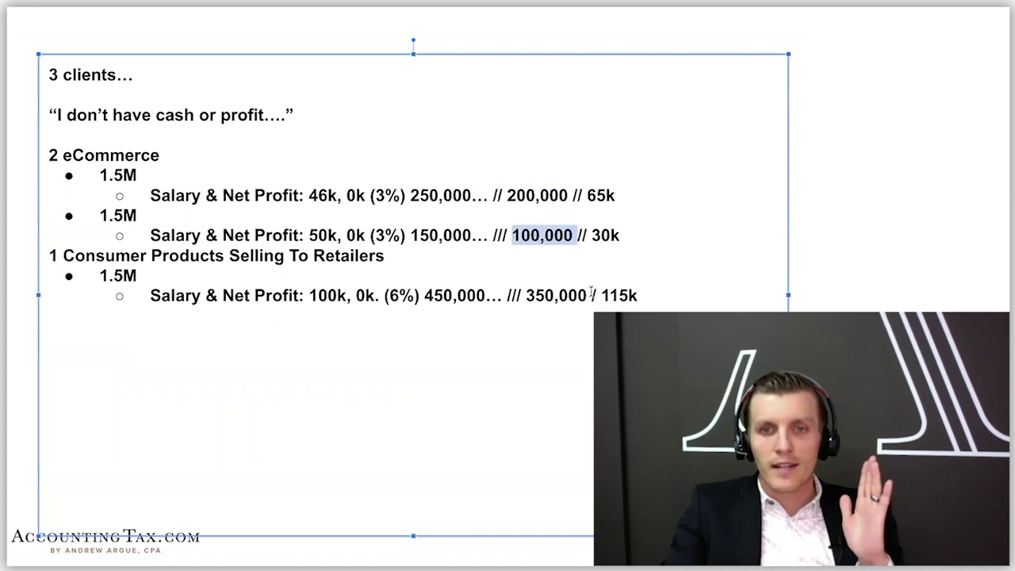
{"action": "left_click_drag", "start_coordinate": [591, 295], "coordinate": [516, 295]}
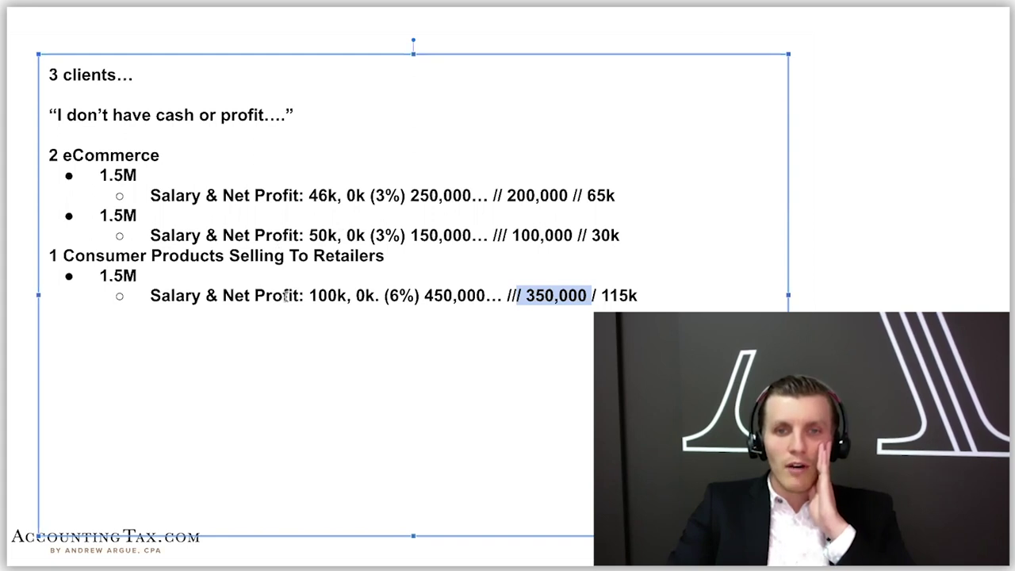
{"action": "left_click_drag", "start_coordinate": [287, 295], "coordinate": [506, 288]}
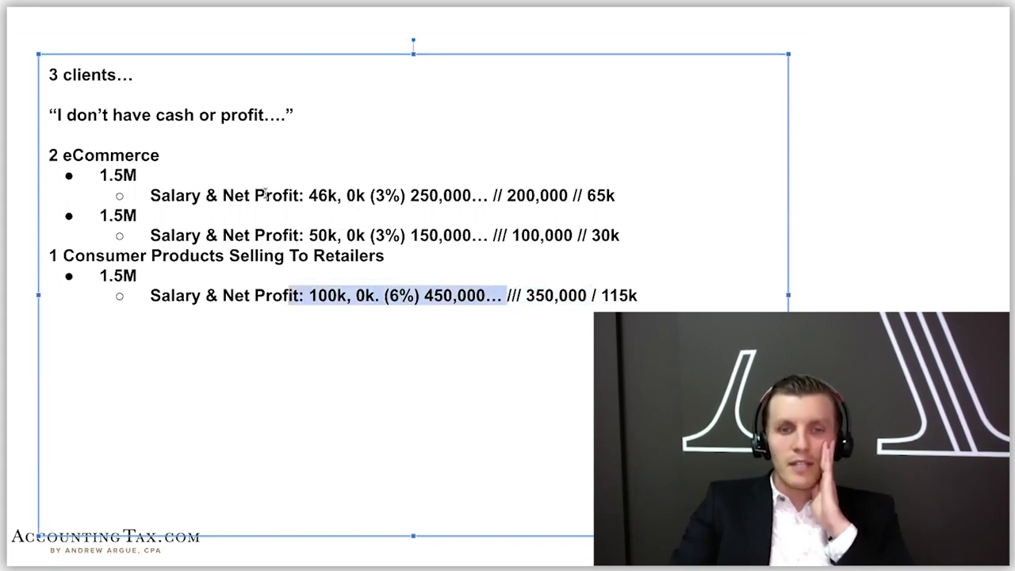
{"action": "left_click_drag", "start_coordinate": [265, 194], "coordinate": [401, 190]}
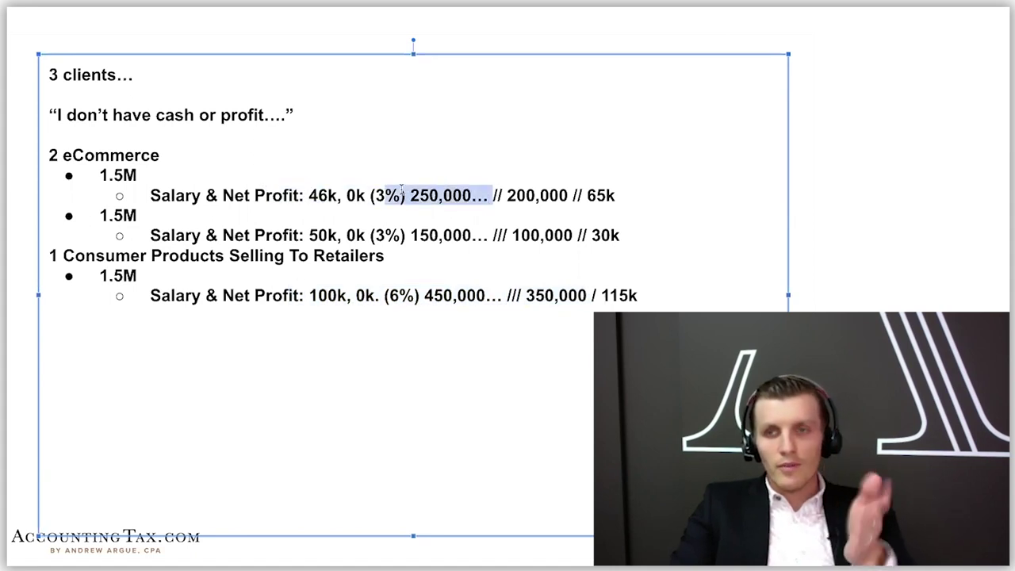